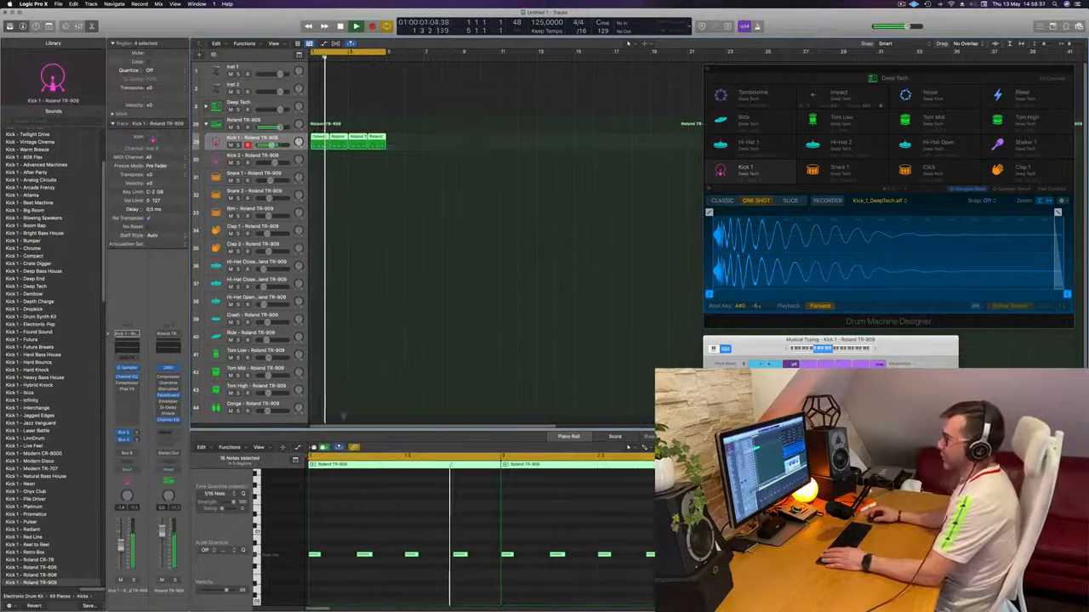
Step: Transpose the selected Kick 1 notes lower while auditioning the loop, and lengthen all of them slightly
click(382, 521)
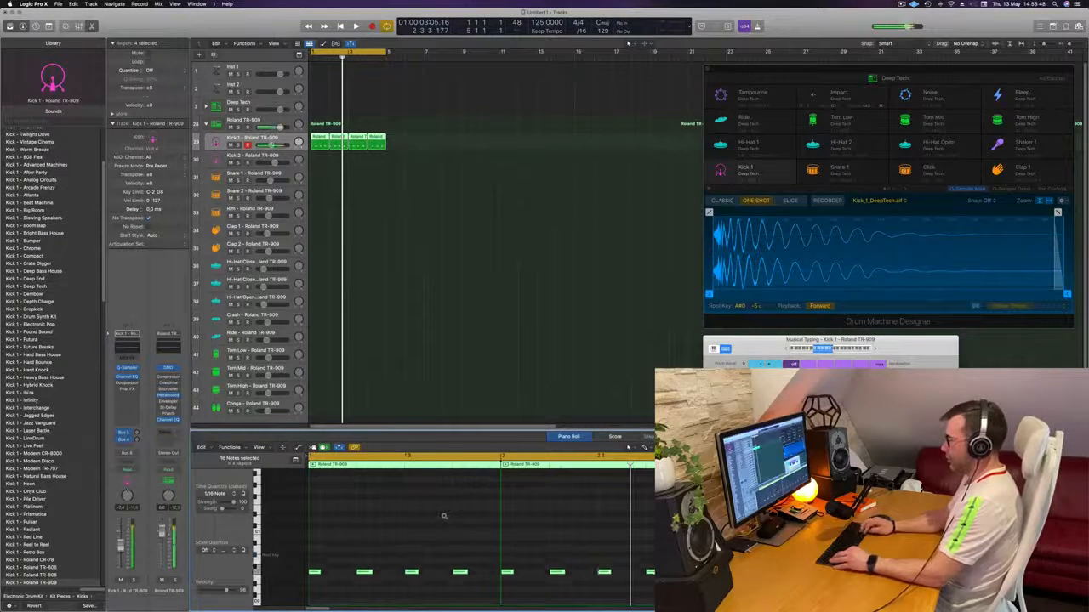
key(space)
key(alt+Down)
key(alt+Down)
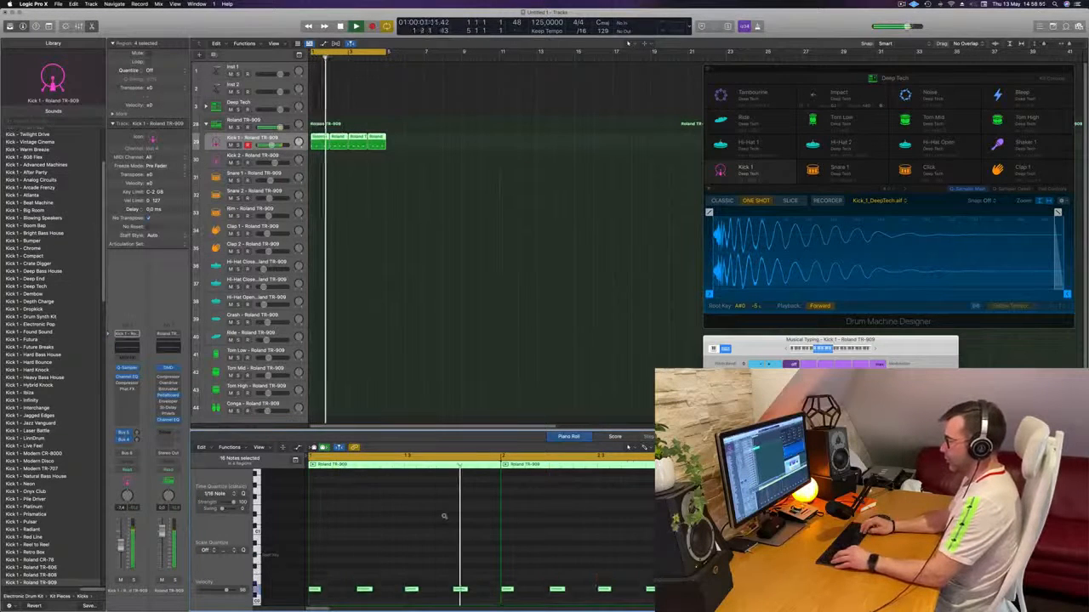
key(alt+Up)
key(alt+Up)
key(space)
key(space)
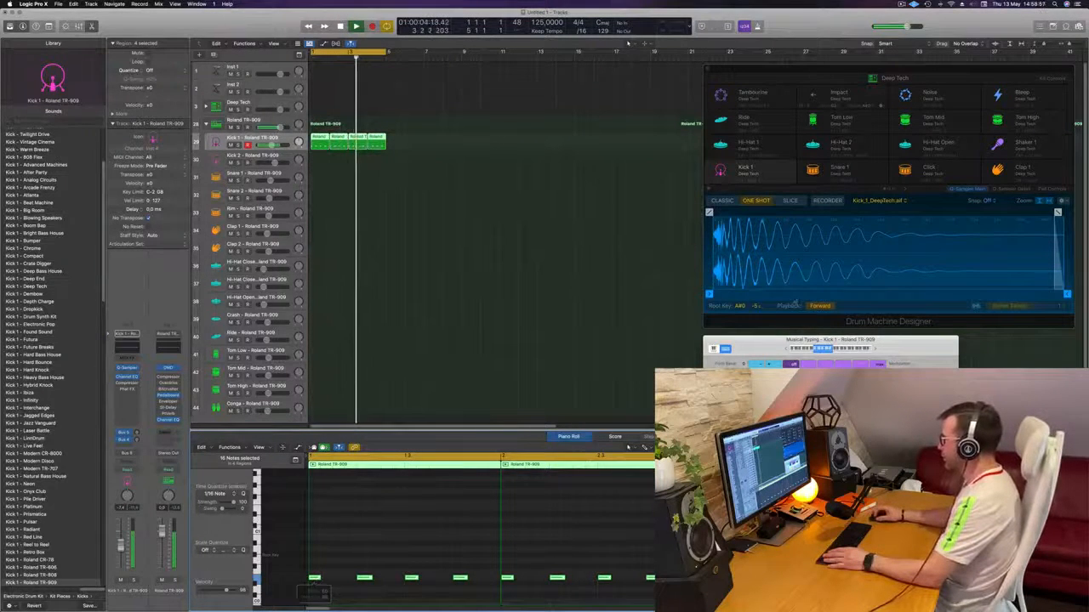
drag(757, 339, 904, 254)
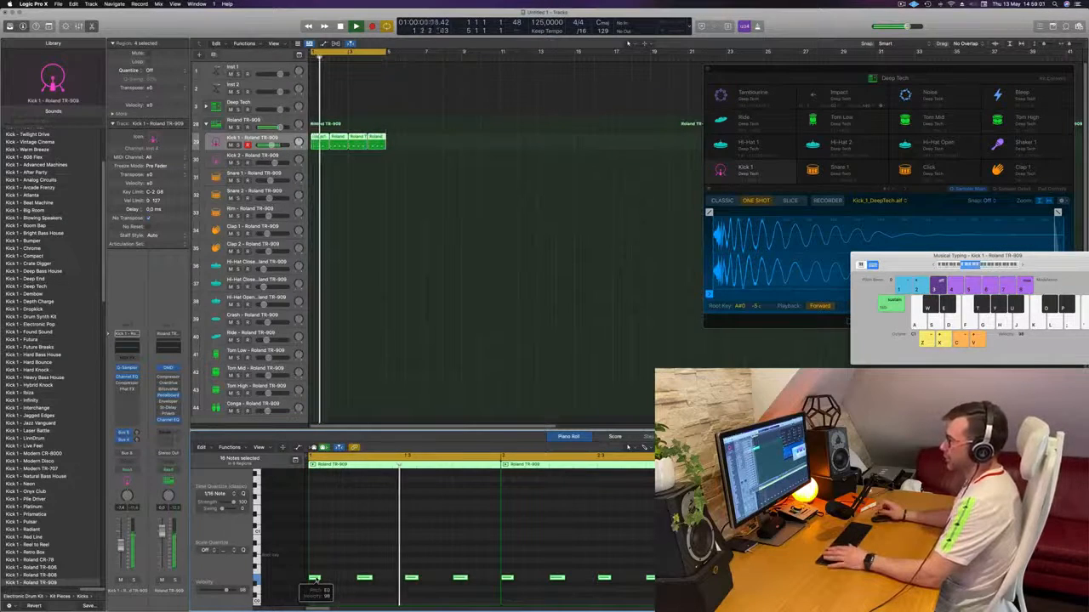
drag(320, 577, 330, 579)
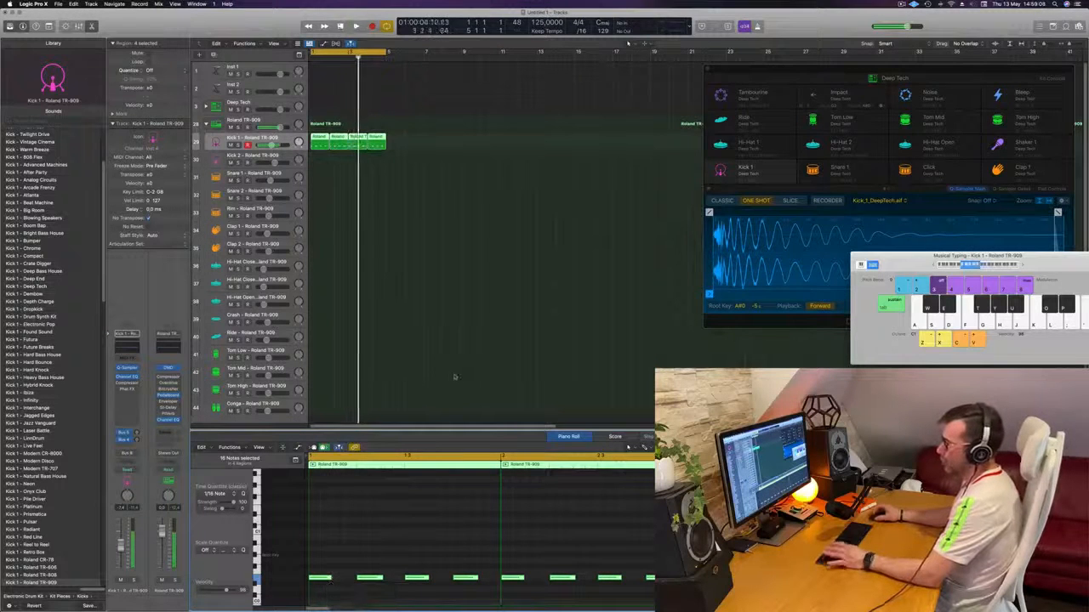
Step: Open the Quick Sampler on Kick 1 and audition its coarse pitch and LFO settings against the playing loop
click(126, 368)
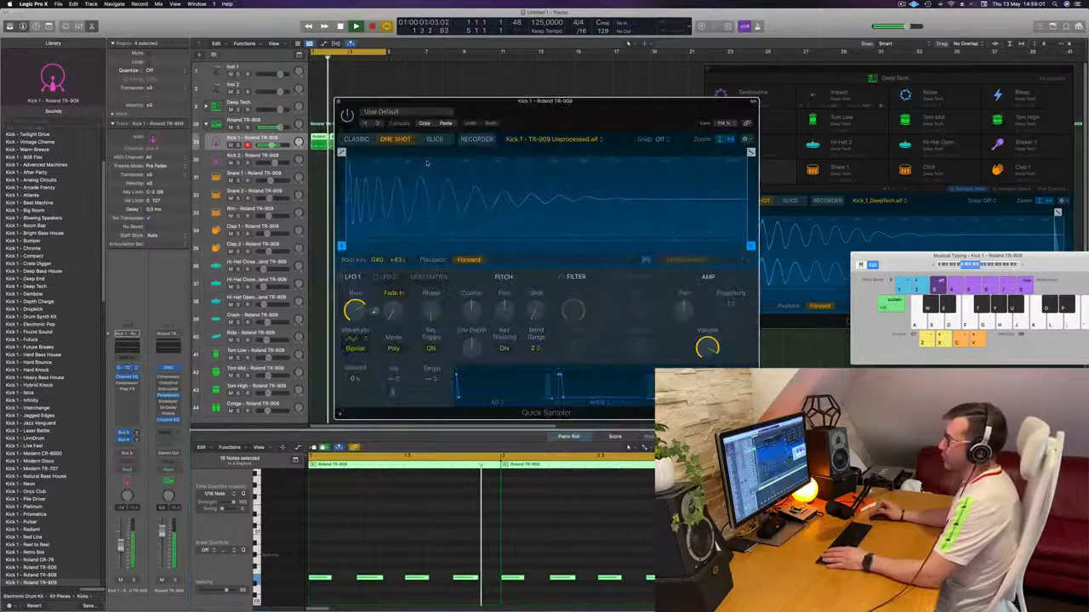
drag(511, 103, 634, 111)
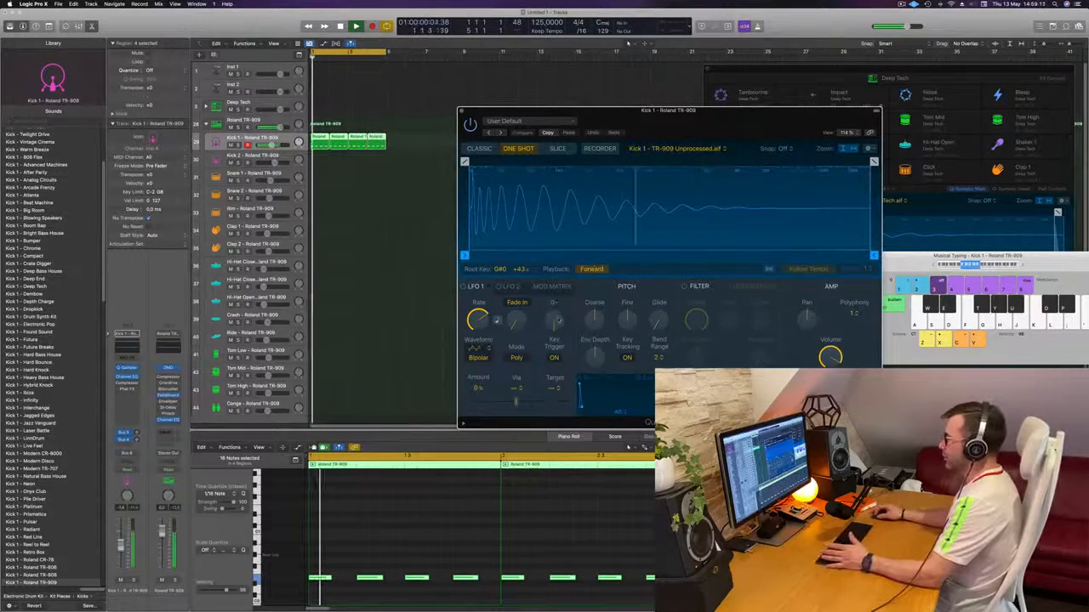
mouse_move(595, 320)
mouse_down()
mouse_move(596, 333)
mouse_move(598, 320)
mouse_up()
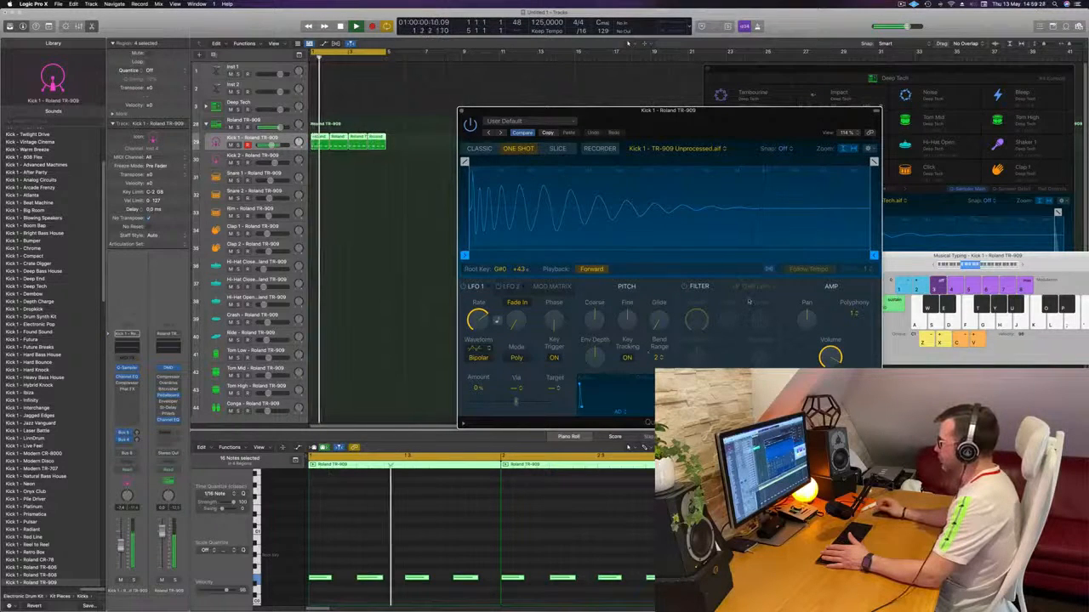
click(511, 287)
click(469, 286)
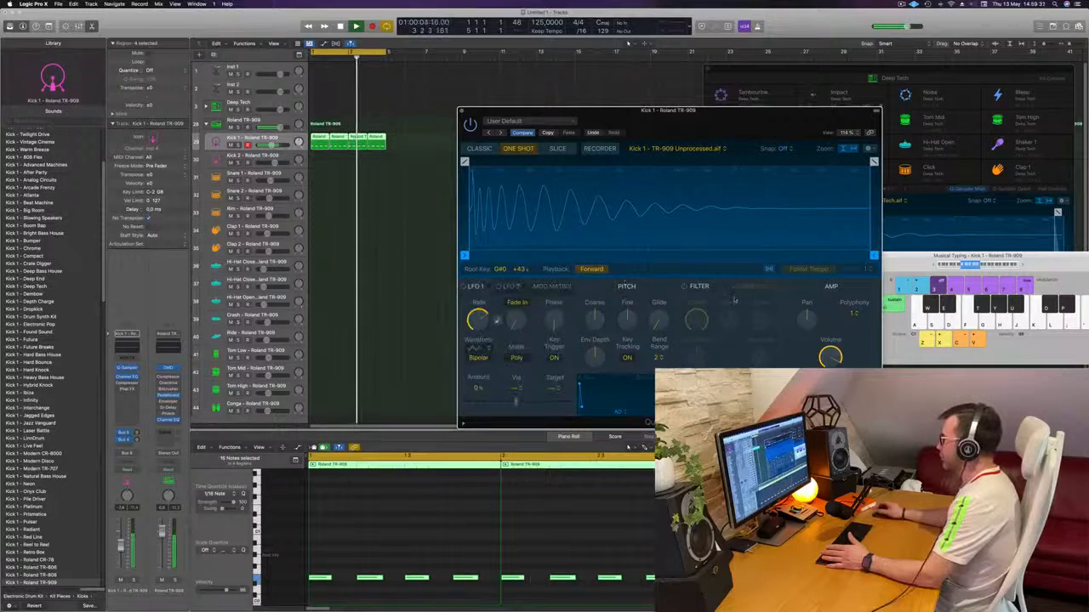
click(340, 26)
key(space)
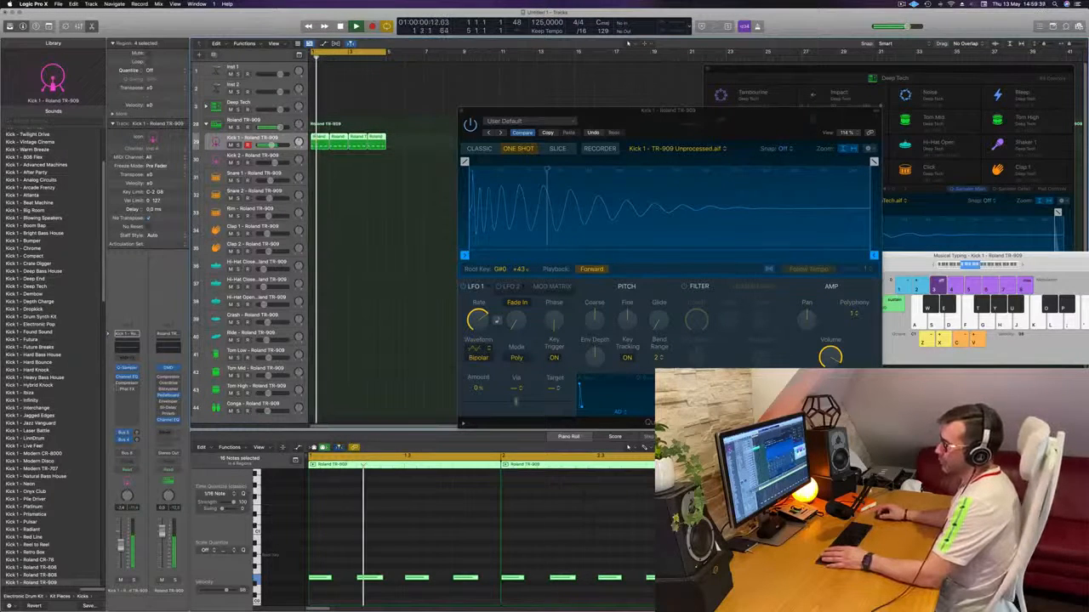
Step: Enable and open the Compressor on Kick 1 and set its circuit type to Classic VCA
click(119, 384)
click(127, 383)
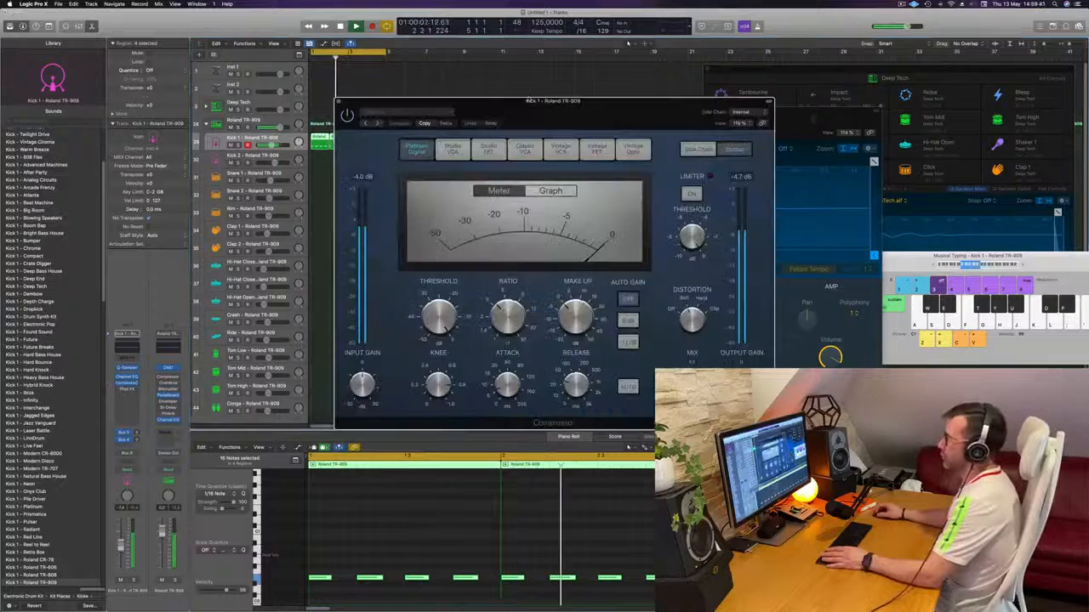
drag(536, 116, 597, 131)
click(623, 165)
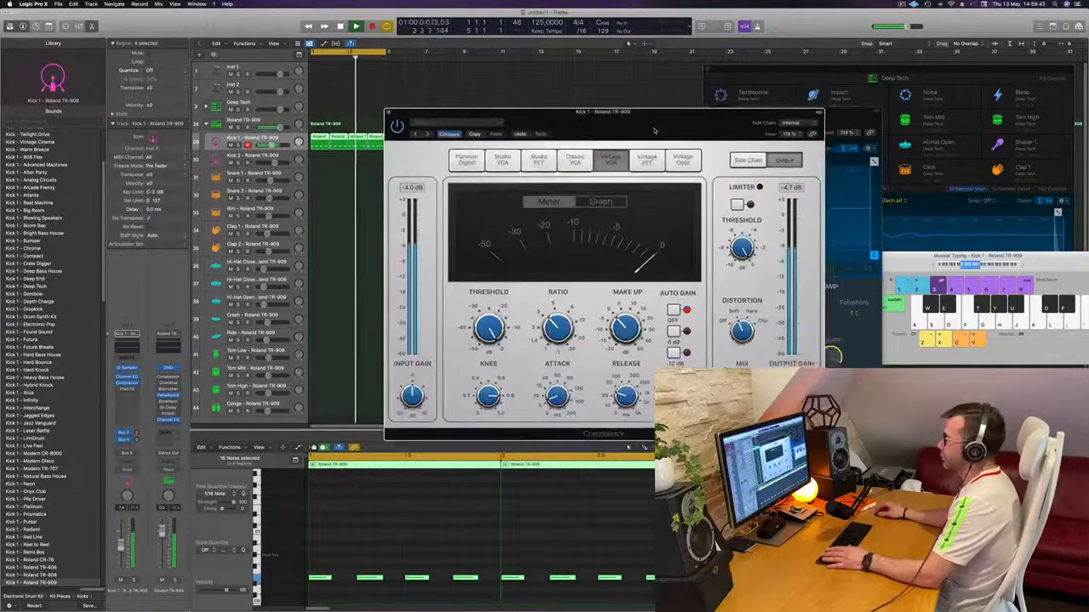
click(576, 161)
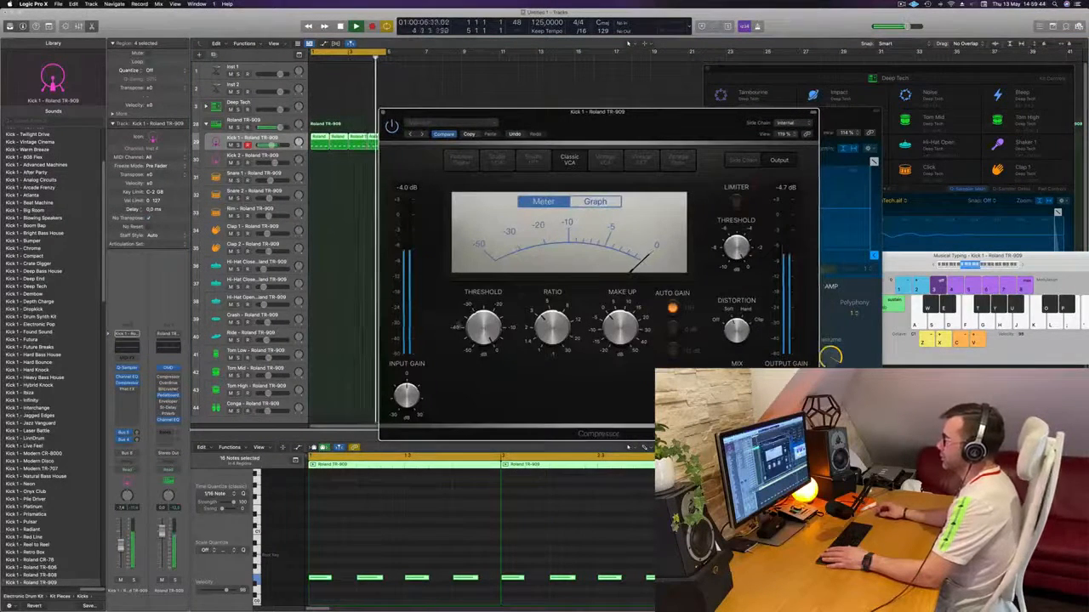
Step: Lower the Kick 1 Compressor's threshold while the loop plays and close the plug-in window
key(space)
drag(482, 328, 482, 349)
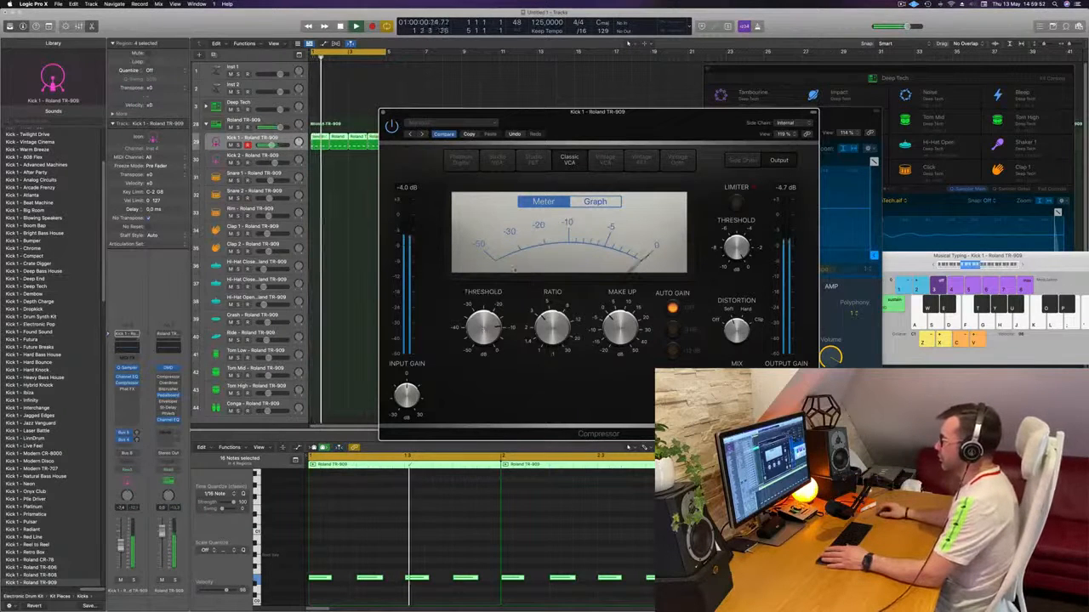
drag(482, 336, 482, 342)
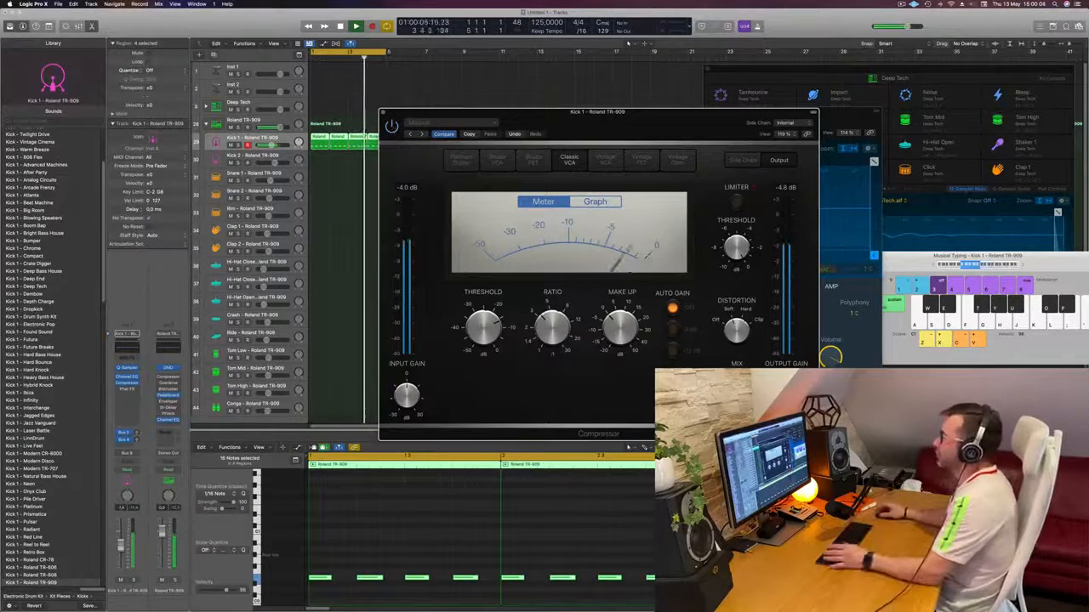
drag(597, 111, 556, 113)
key(super+w)
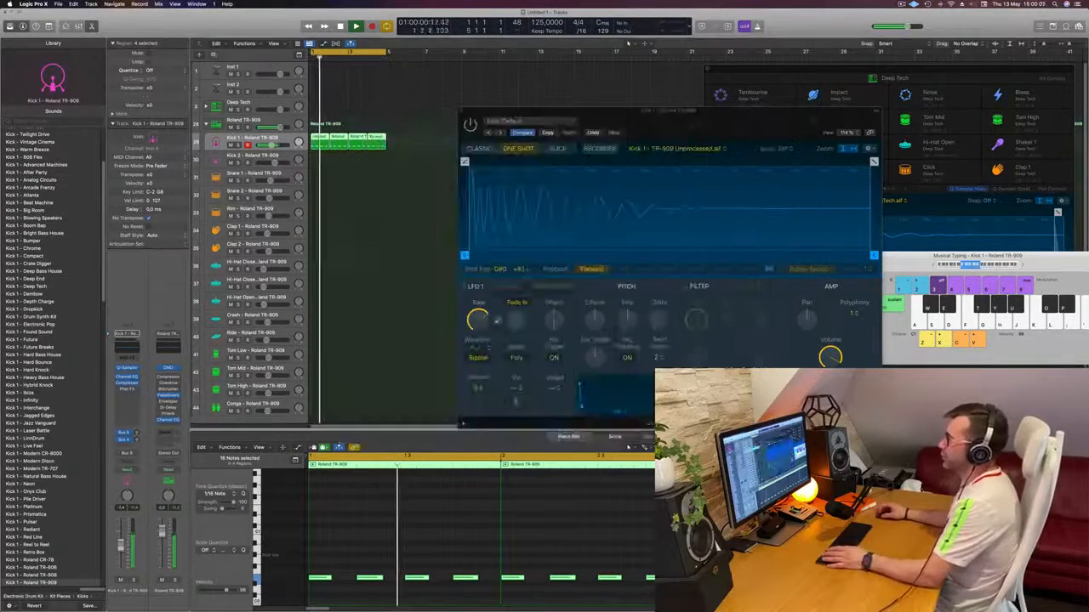
Step: Stop playback and copy the first Kick 1 region to the start of the Snare 1 track
drag(686, 129, 807, 109)
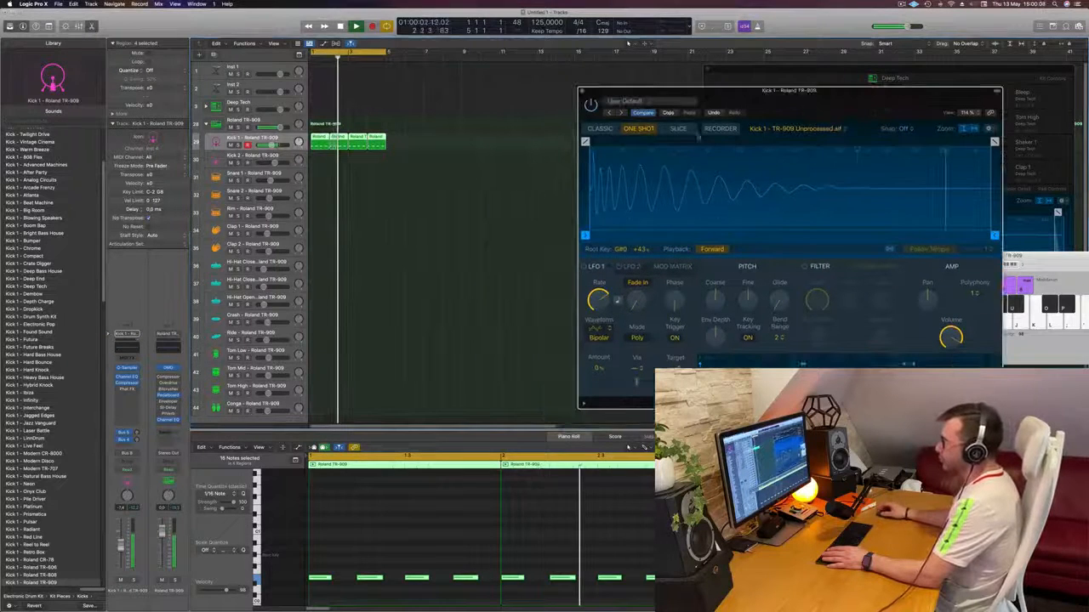
click(443, 239)
key(space)
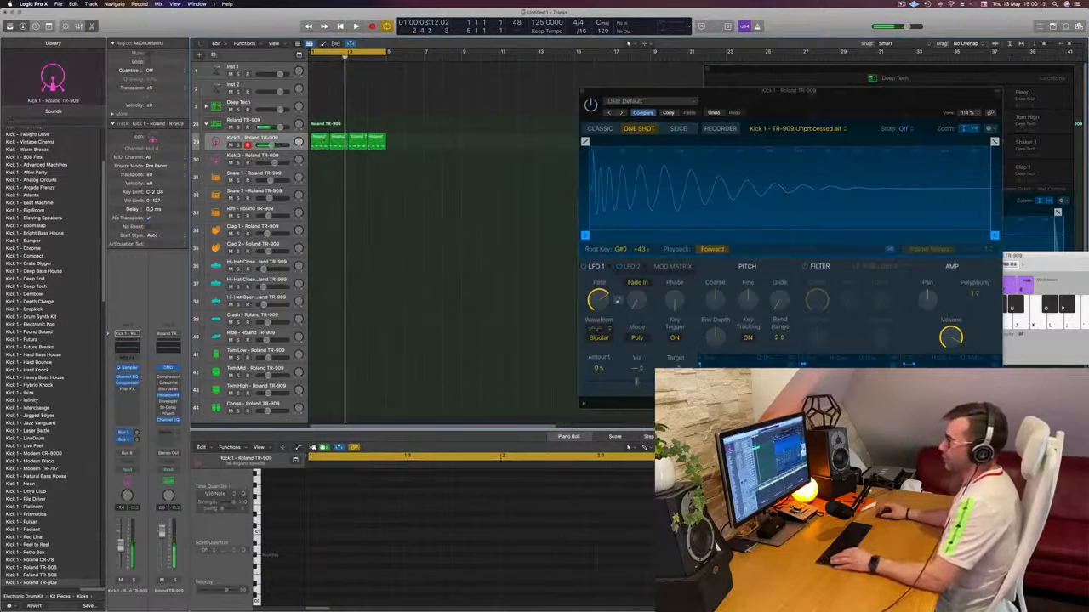
click(320, 143)
drag(319, 142, 320, 179)
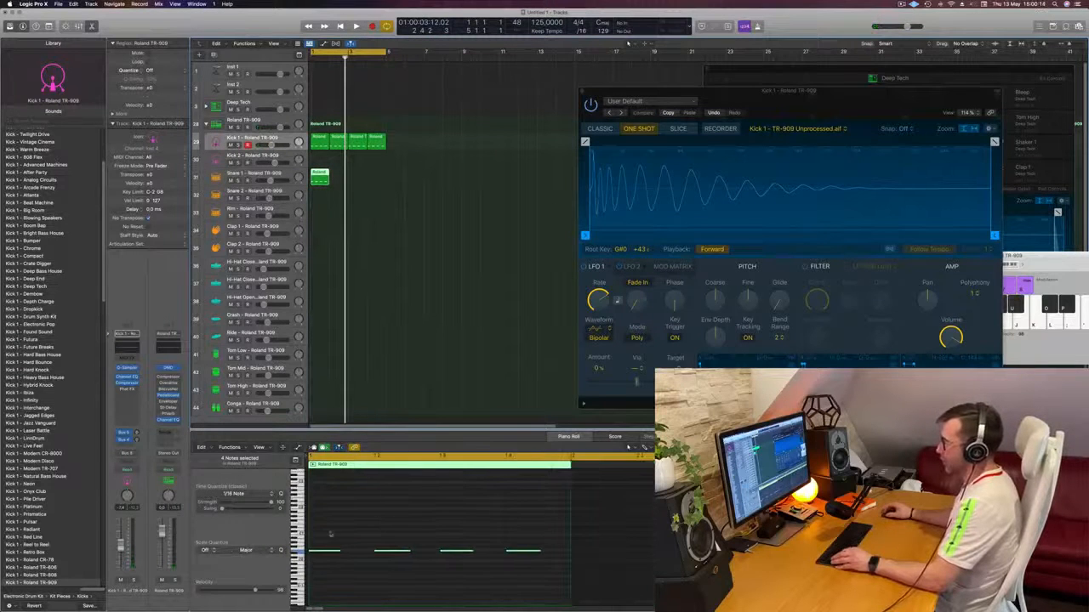
Step: Keep only the notes on beats 2 and 4 in the Snare 1 region and transpose them up
drag(370, 527, 584, 609)
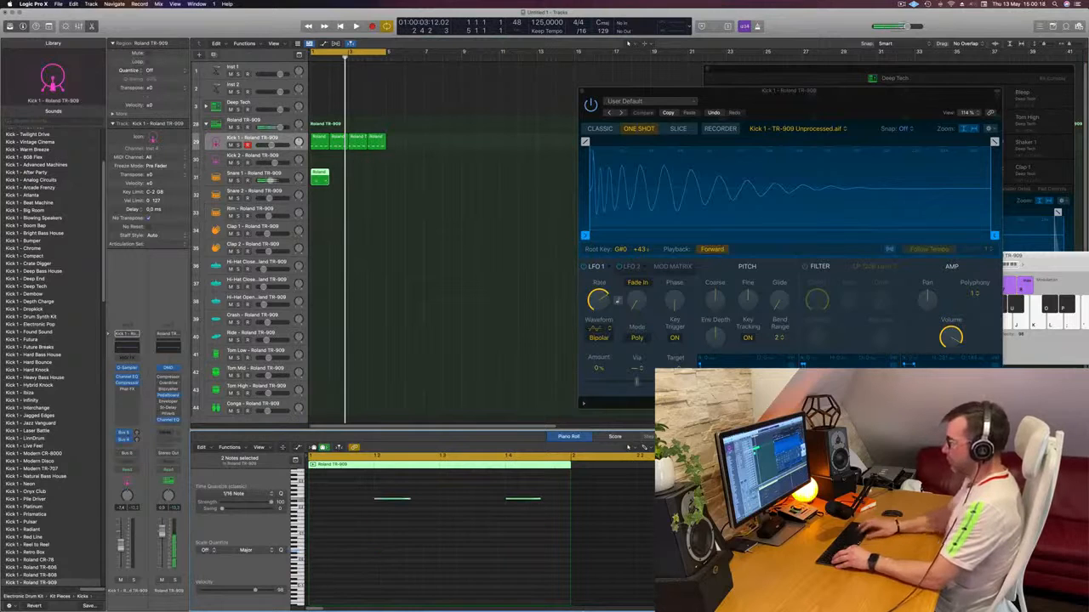
scroll(377, 561, up, 3)
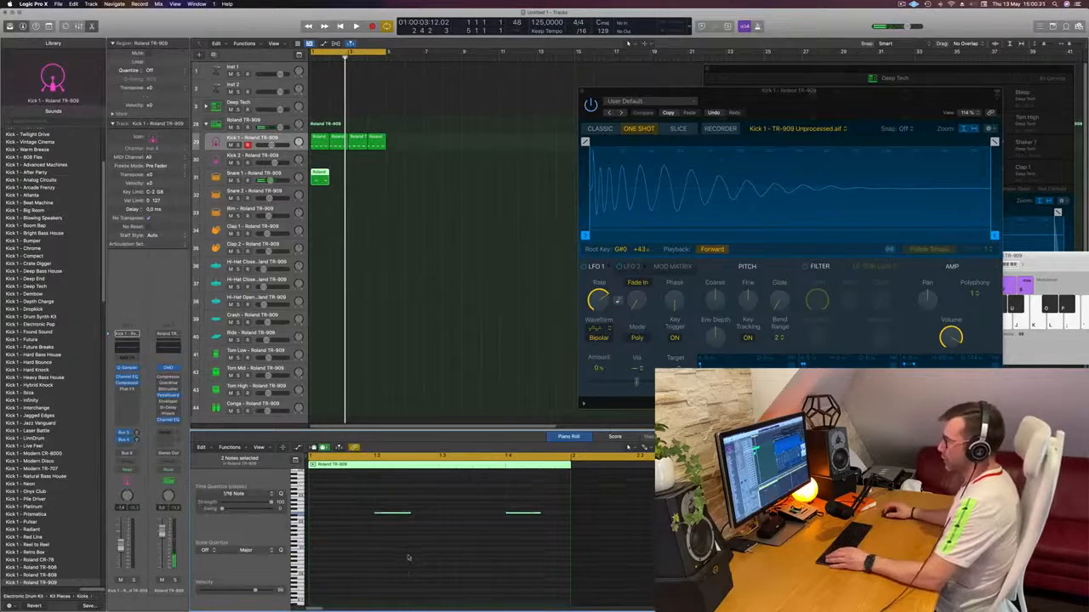
scroll(361, 557, up, 1)
scroll(361, 557, up, 3)
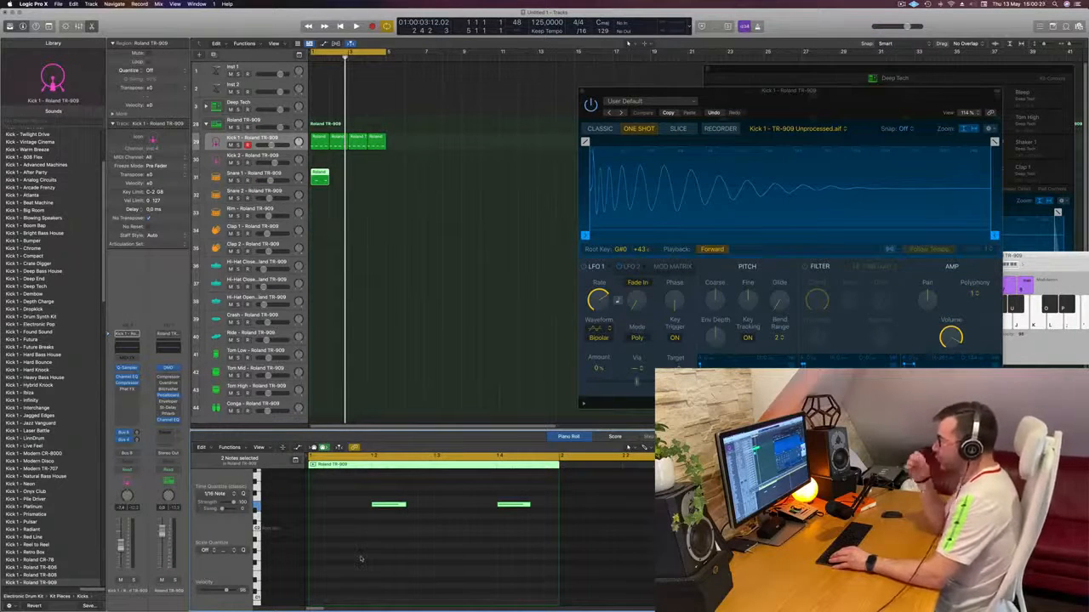
Step: Repeat the snare region on Snare 1 to match the four kick regions, select that track and play the loop
key(space)
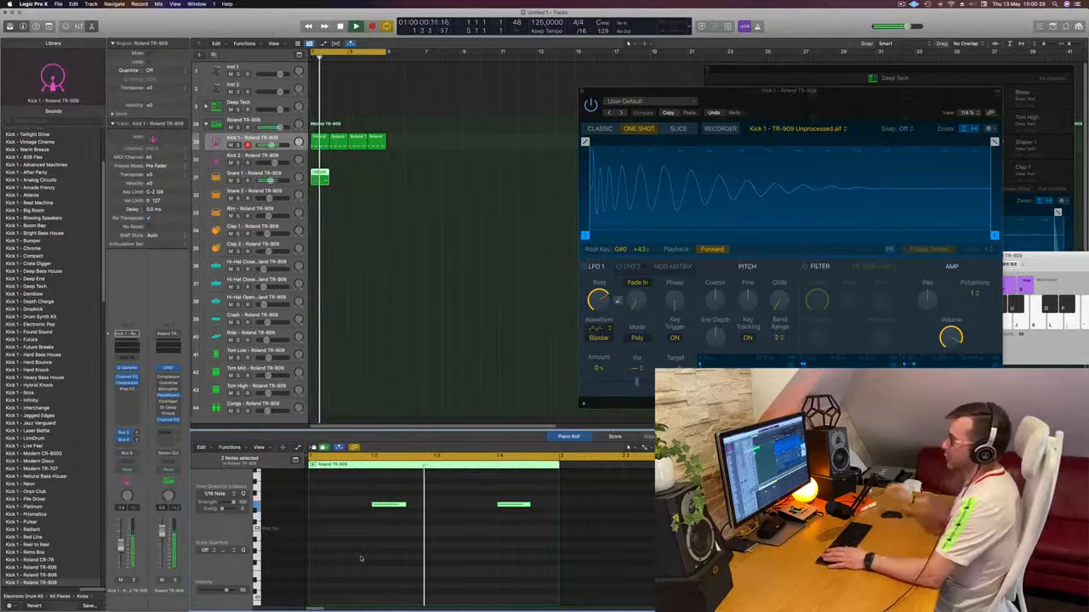
drag(317, 174, 364, 181)
key(space)
click(288, 176)
key(space)
key(space)
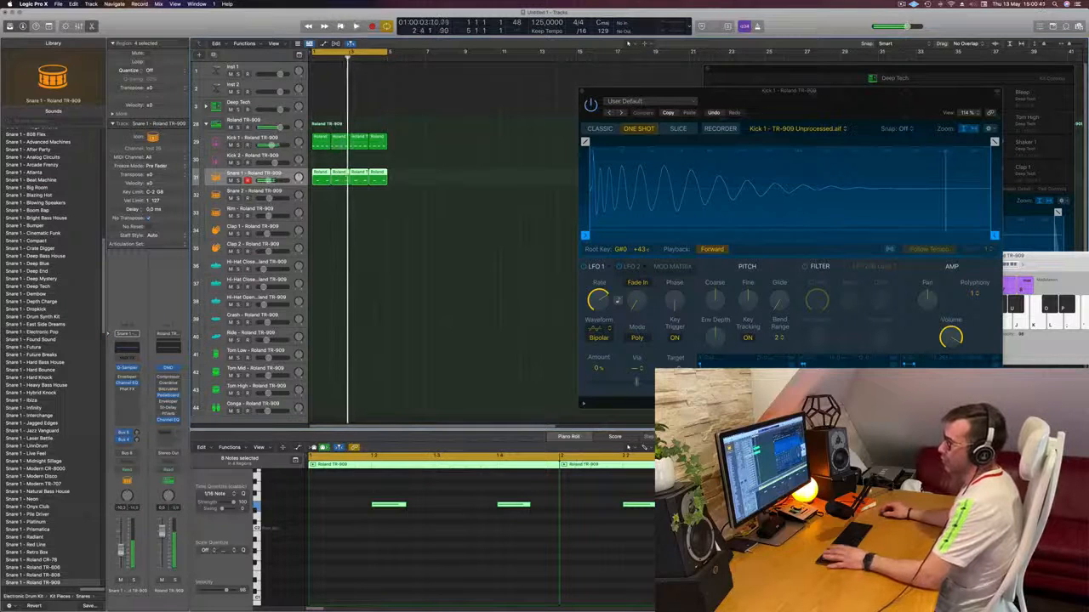
Step: Set Snare 1's Channel EQ to a 162 Hz, 24 dB/Oct low cut, with -3.9 dB at 75 Hz and -1.7 dB at 177 Hz
click(126, 348)
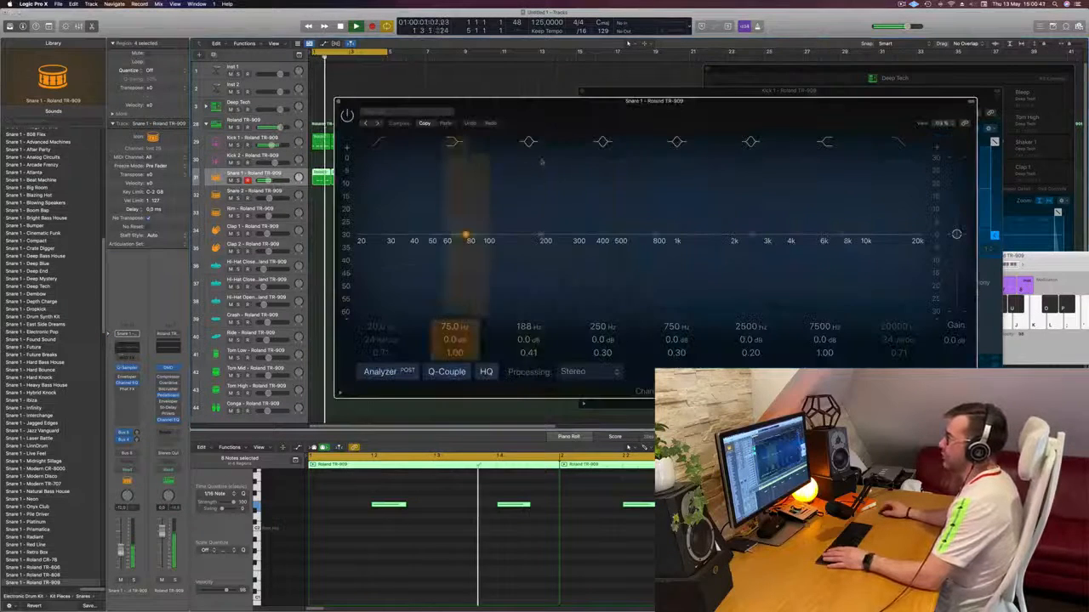
click(379, 142)
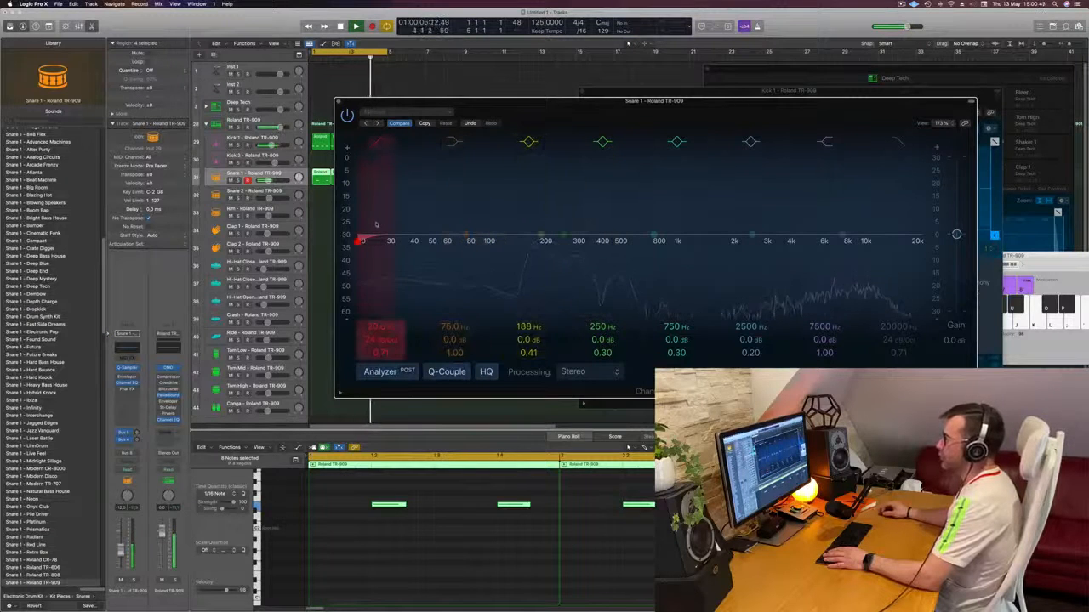
drag(378, 222, 535, 238)
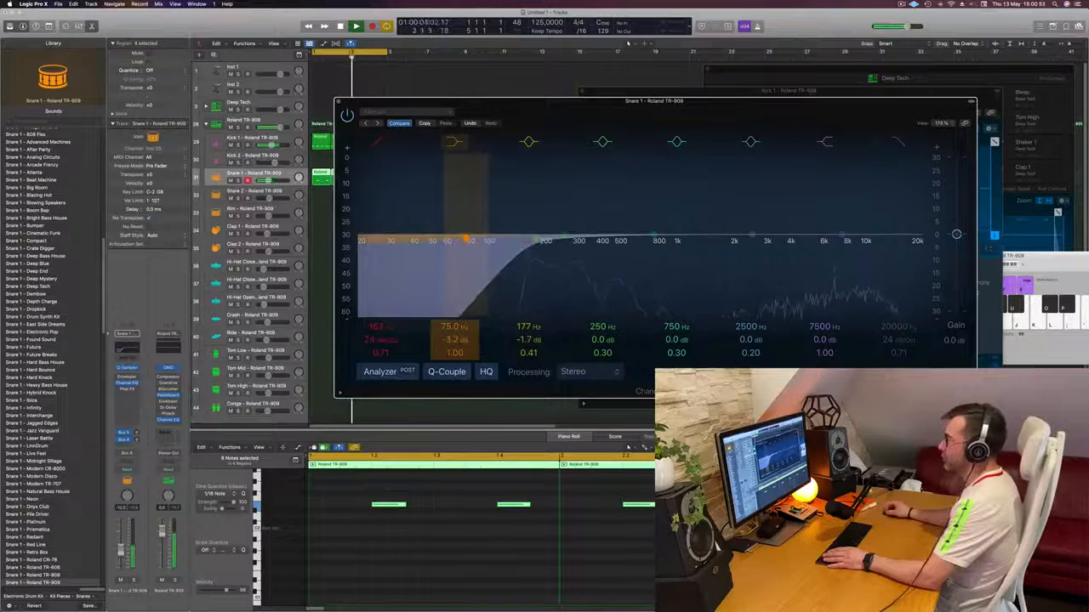
drag(682, 117, 682, 162)
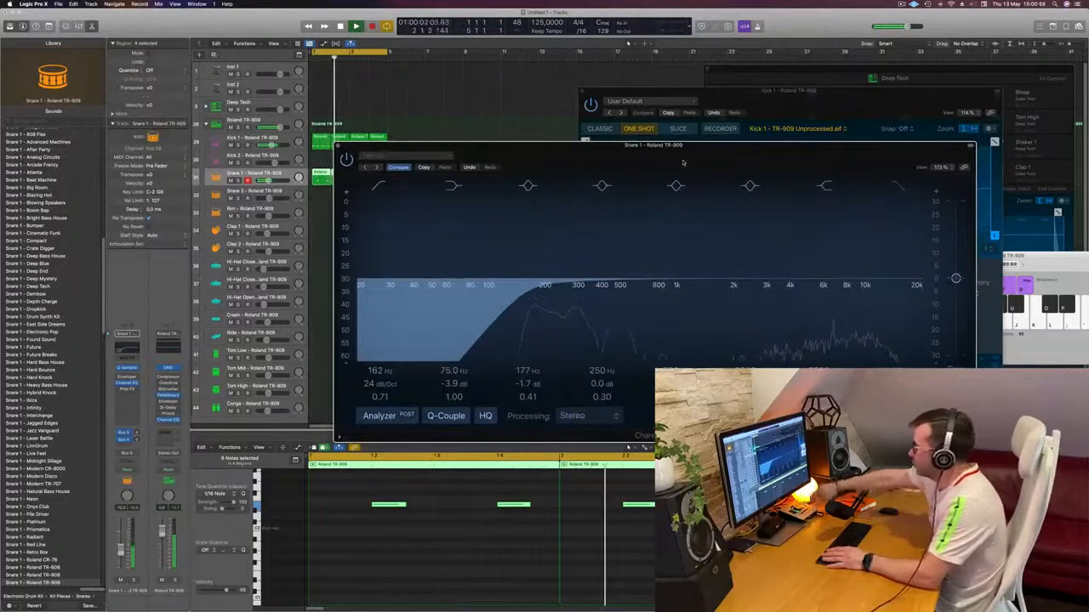
drag(518, 145, 661, 95)
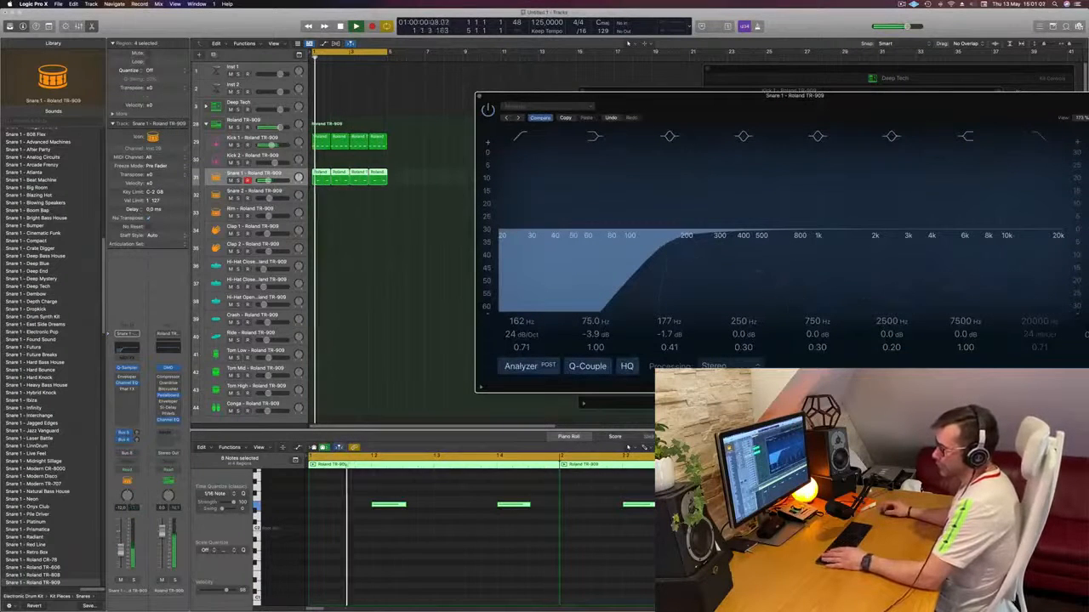
Step: Adjust Snare 1's Bus 4 send, add a 376 Hz, 12 dB/Oct low cut on the Delay bus, and close the EQ windows
drag(137, 440, 137, 441)
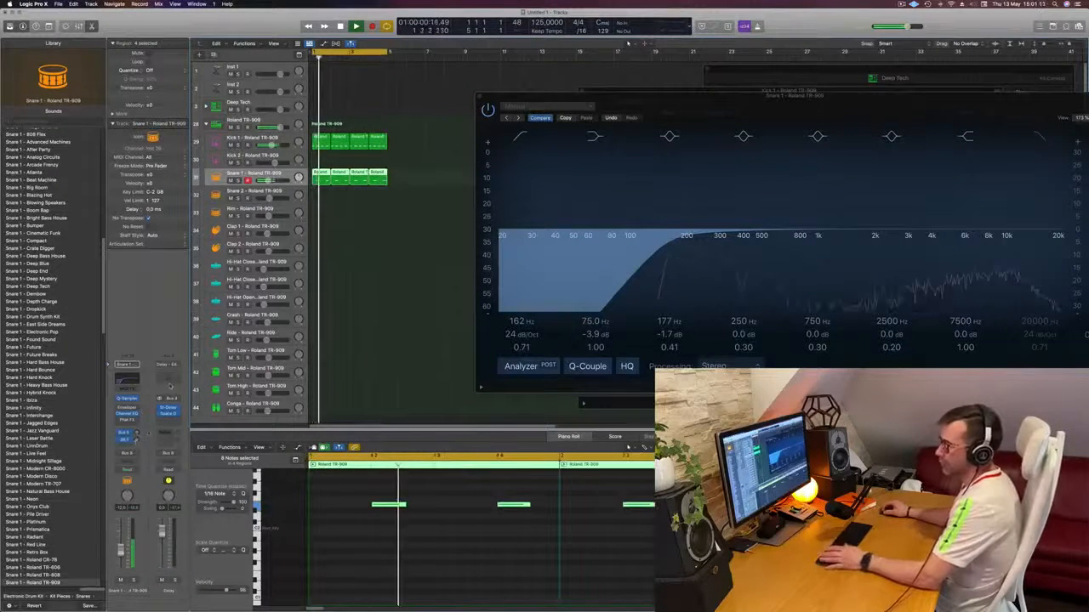
click(168, 378)
click(379, 144)
drag(371, 205, 601, 199)
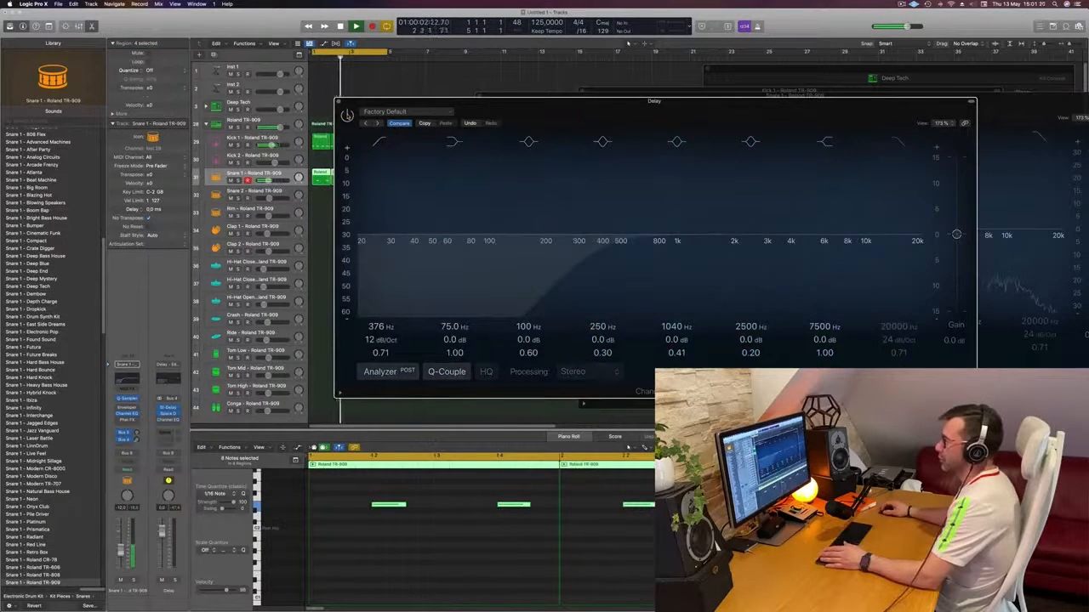
click(347, 116)
click(339, 101)
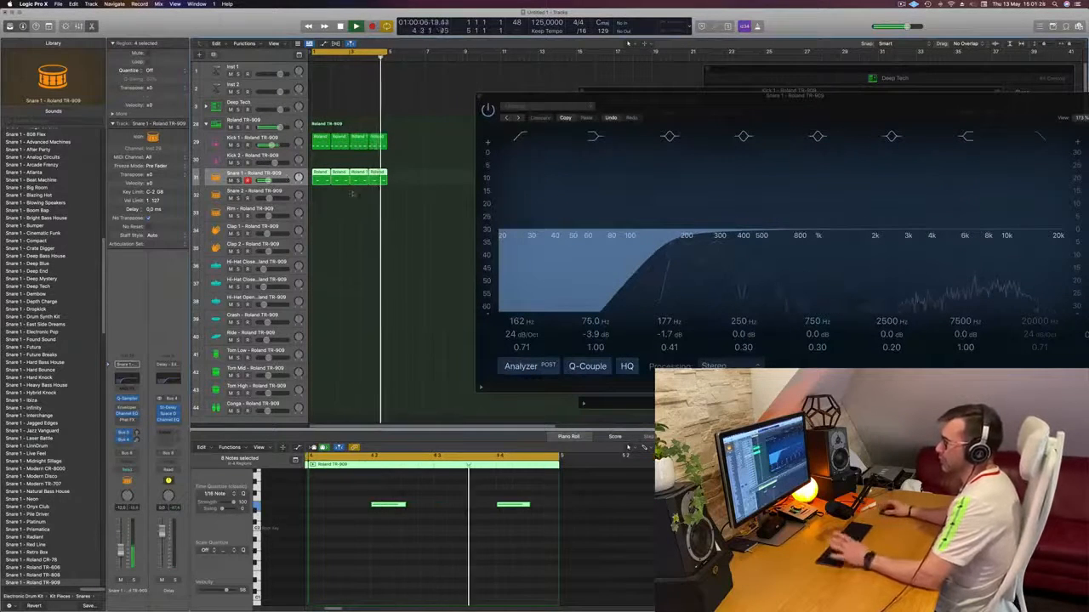
drag(681, 96, 499, 136)
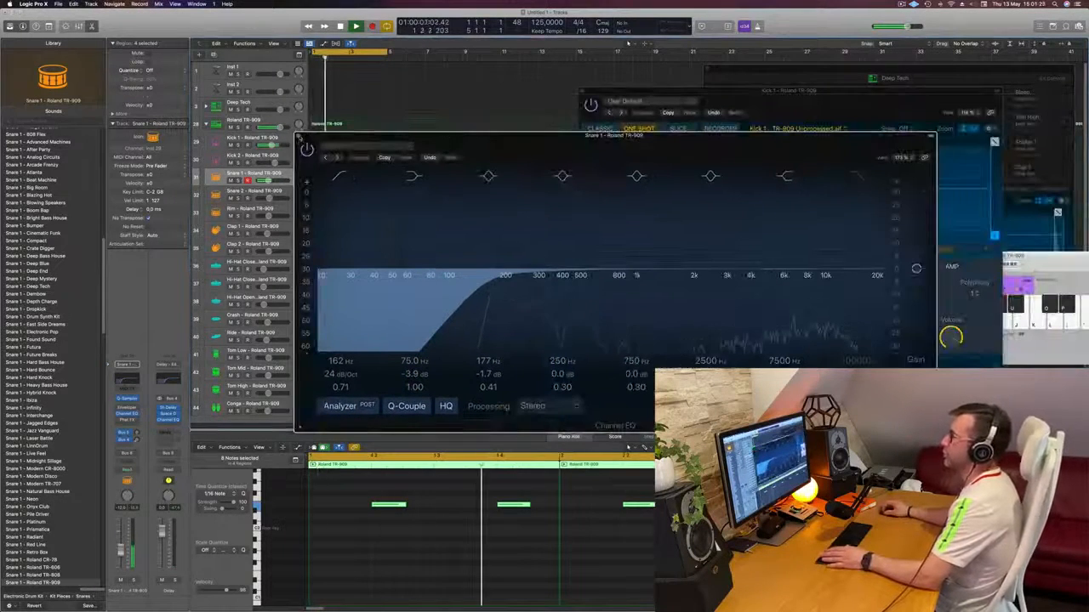
click(299, 136)
Step: Copy the first Kick 1 region to the start of the Hi-Hat Open track
scroll(427, 237, down, 1)
scroll(426, 237, down, 3)
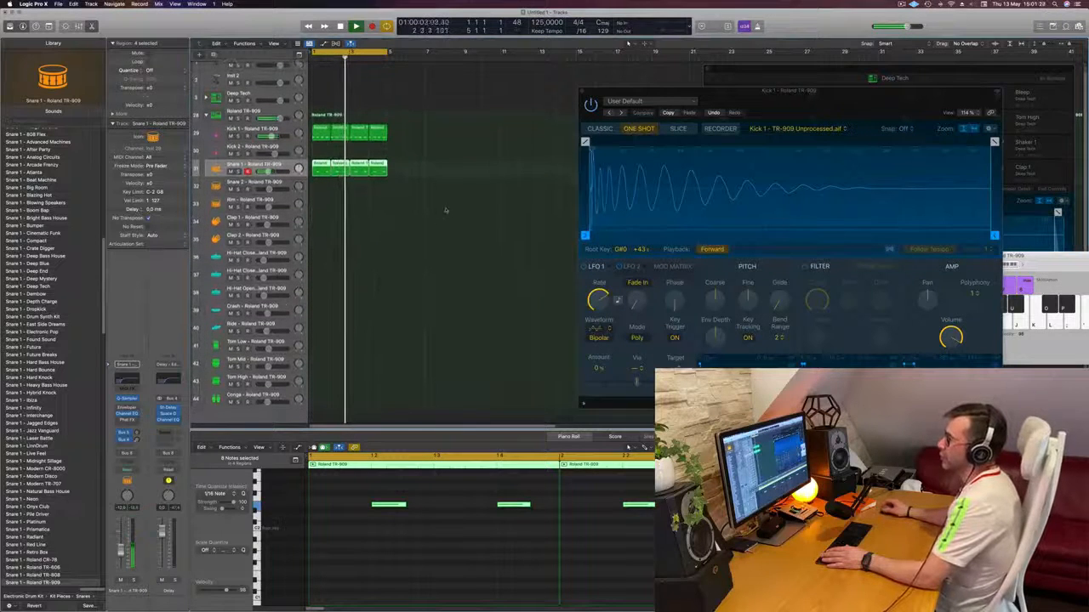
click(316, 130)
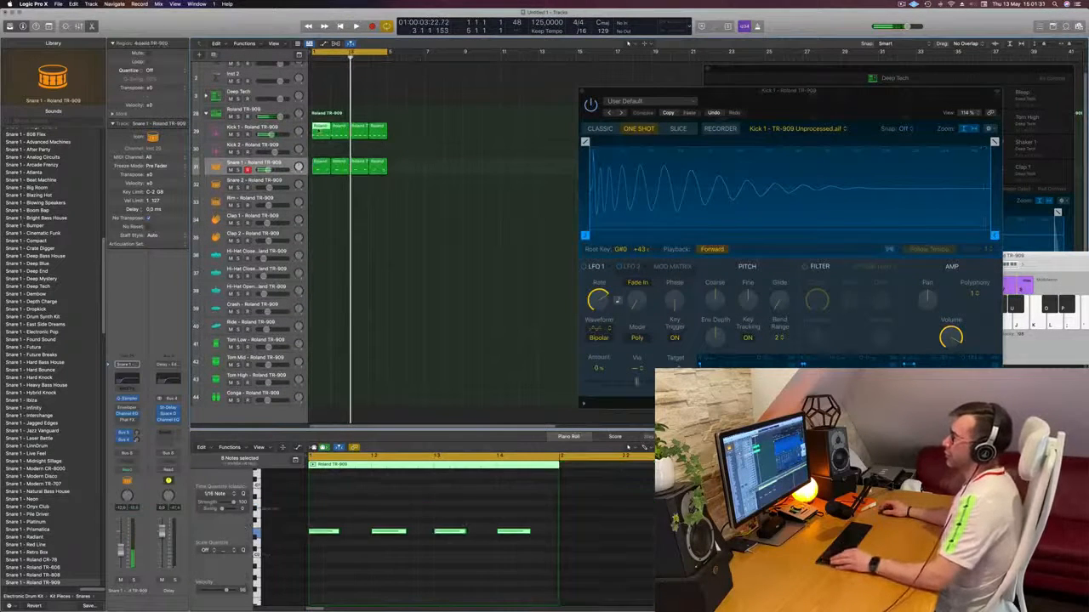
drag(316, 130, 319, 294)
Step: Transpose the four Hi-Hat Open notes up, shift them half a beat later onto the offbeats, and play the loop
drag(328, 509, 550, 561)
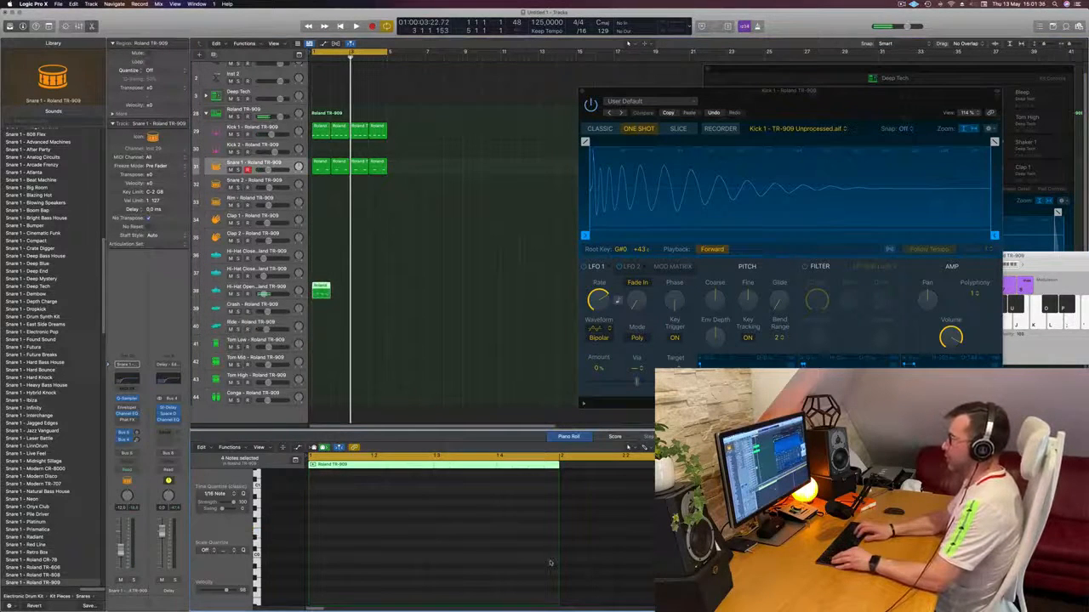
scroll(544, 539, up, 8)
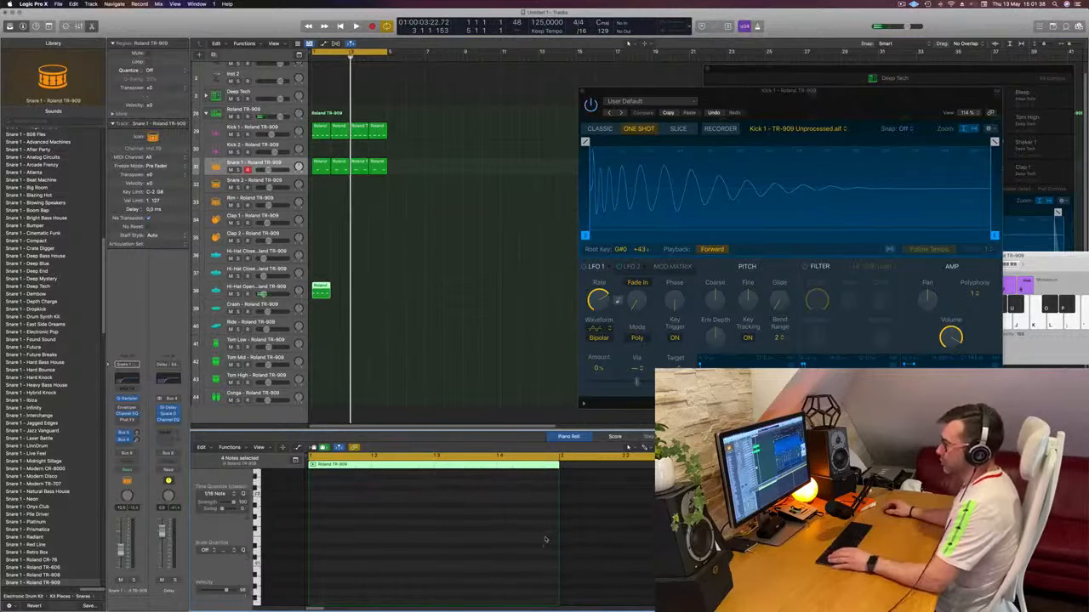
scroll(337, 524, left, 1)
mouse_move(337, 524)
mouse_down()
mouse_move(324, 524)
mouse_move(351, 527)
mouse_up()
key(space)
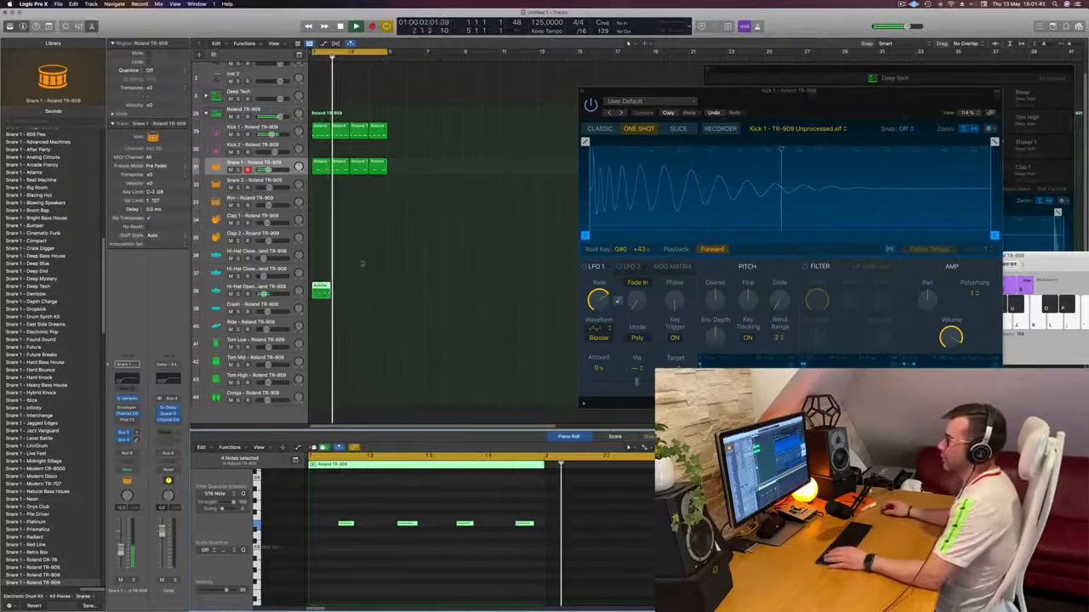
Step: Repeat the Hi-Hat Open region three times to fill four bars, resume playback and select its track
click(327, 293)
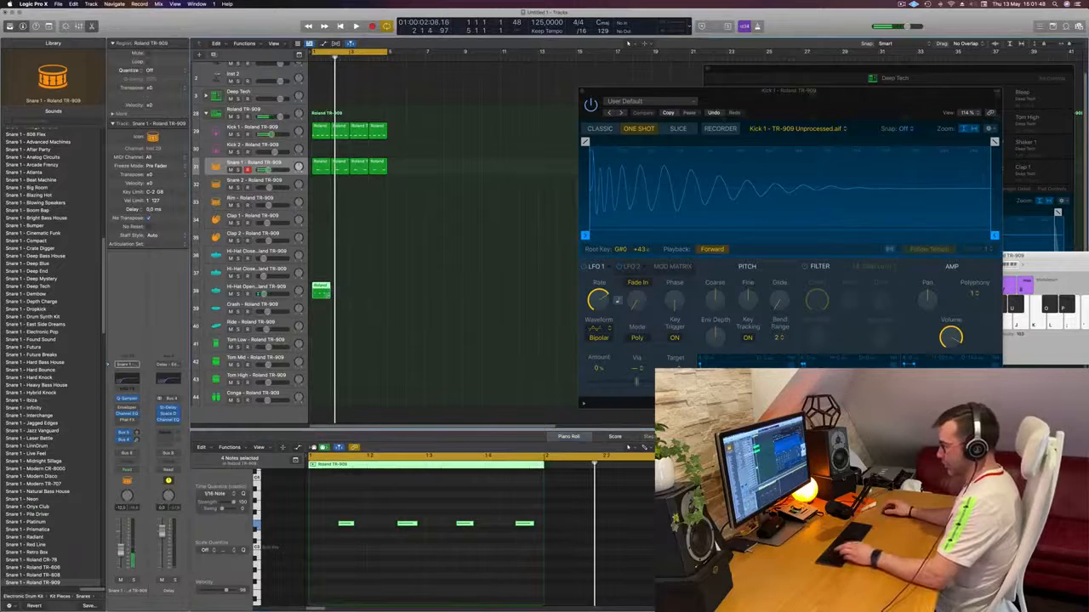
key(super+r)
key(super+r)
key(super+r)
key(space)
click(468, 285)
click(294, 291)
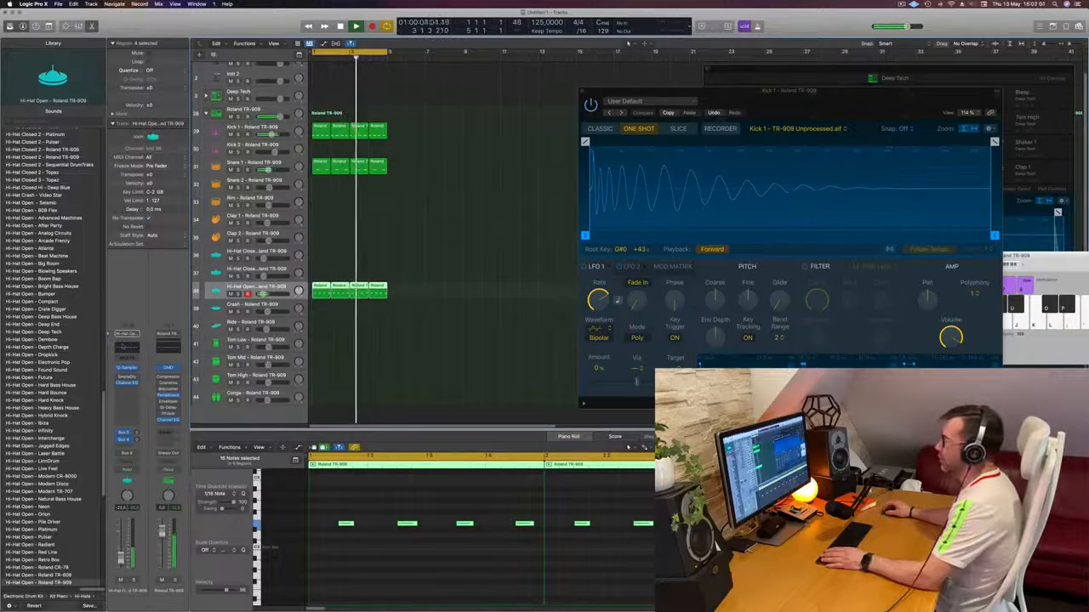
Step: Enable the low cut in Hi-Hat Open's Channel EQ and set it to 625 Hz at 36 dB/Oct
click(127, 382)
click(382, 144)
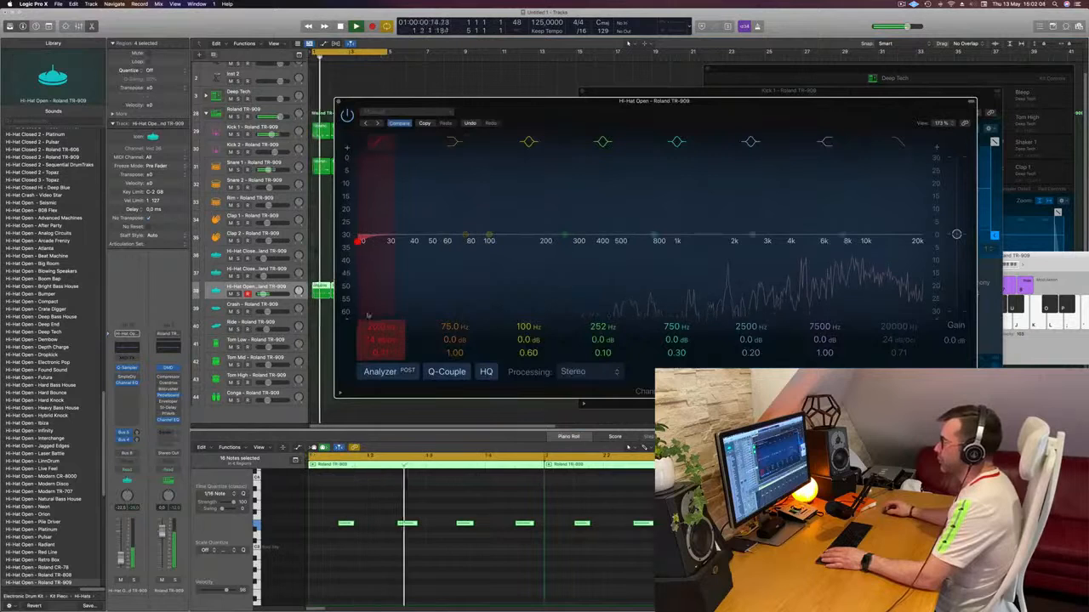
drag(360, 241, 614, 240)
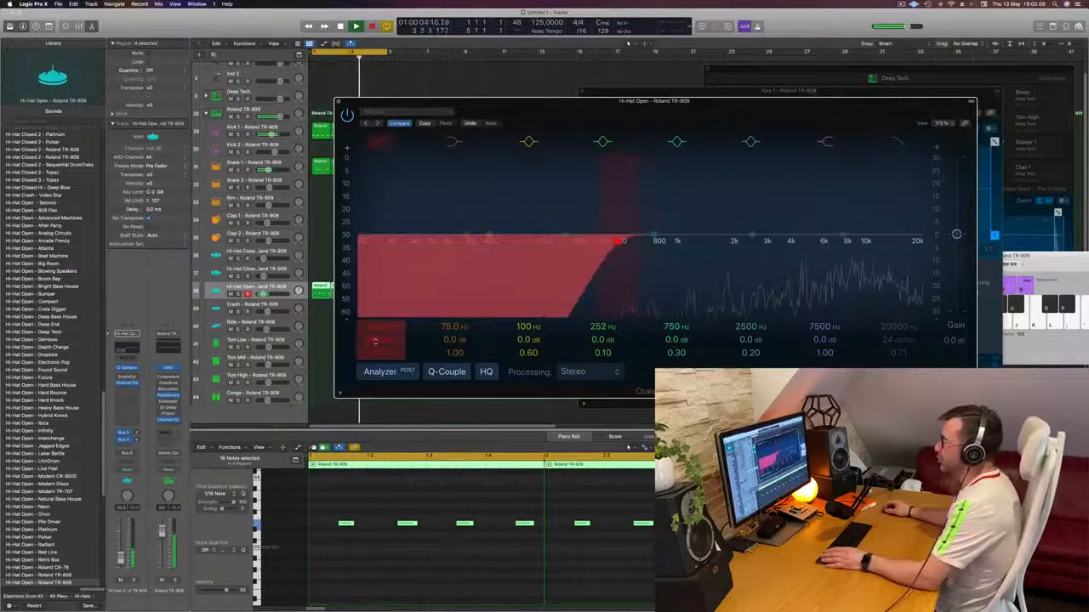
mouse_move(618, 240)
mouse_down()
mouse_move(671, 241)
mouse_move(610, 240)
mouse_up()
drag(379, 327, 379, 320)
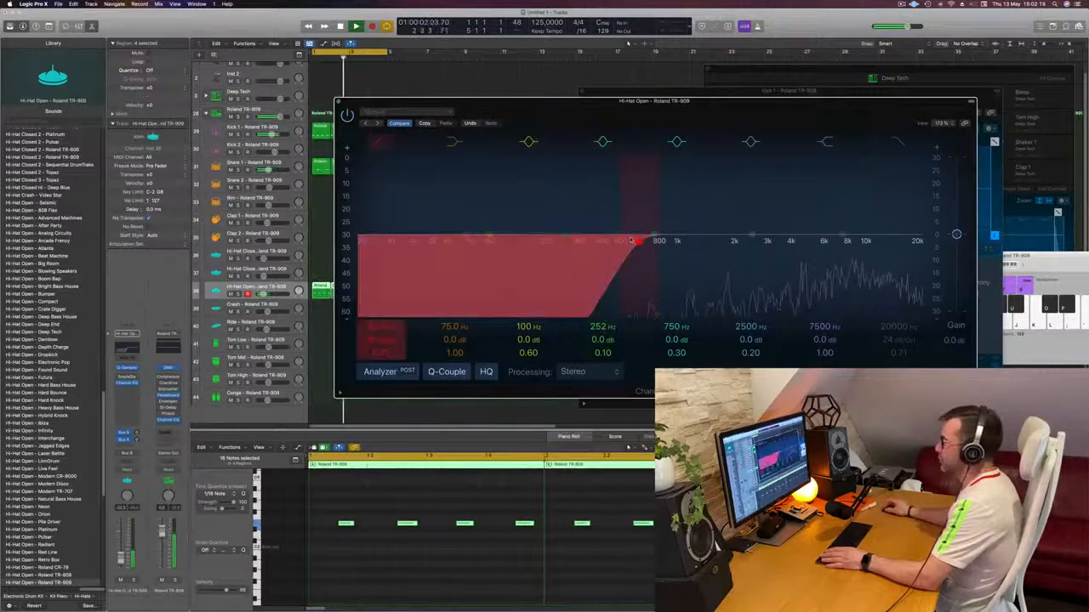
Step: Cut Hi-Hat Open's upper bell band by -5.0 dB at 5900 Hz with a Q of 0.98
drag(753, 235, 802, 239)
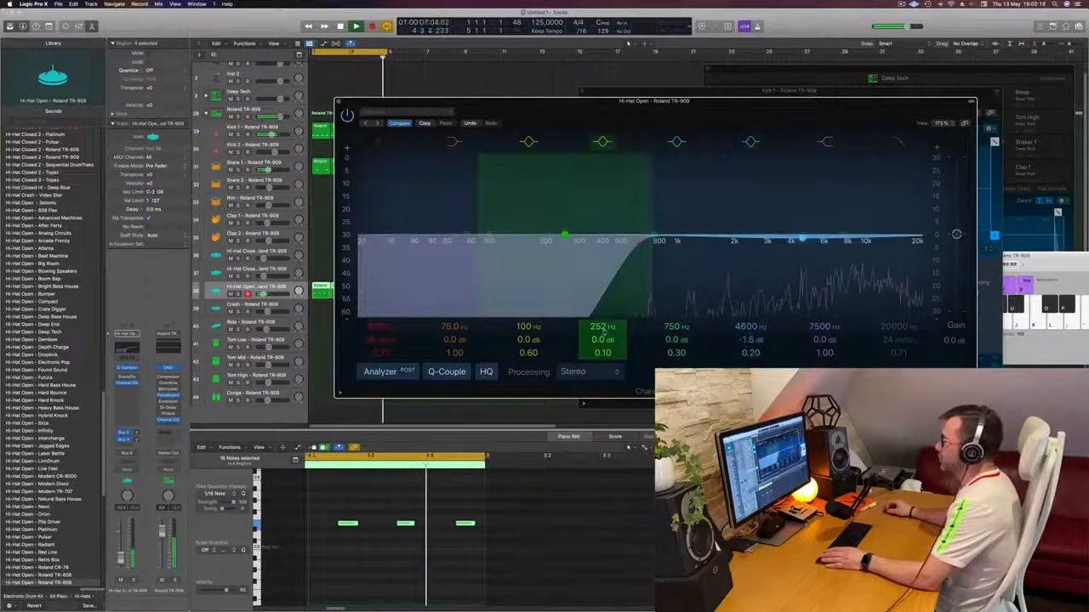
mouse_move(759, 341)
mouse_down()
mouse_move(759, 331)
mouse_move(751, 353)
mouse_up()
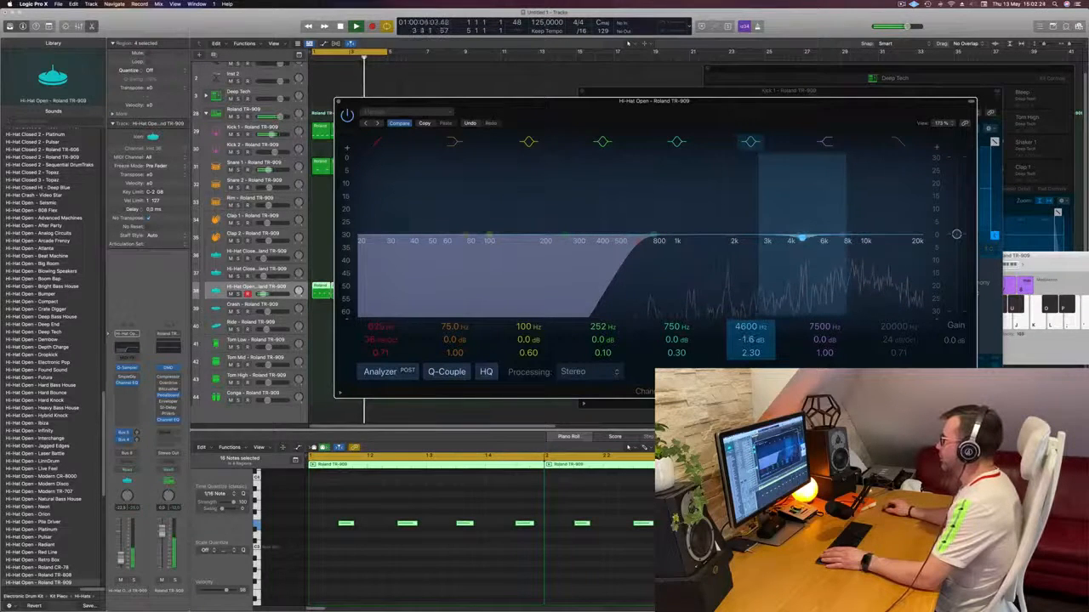
drag(748, 327, 748, 321)
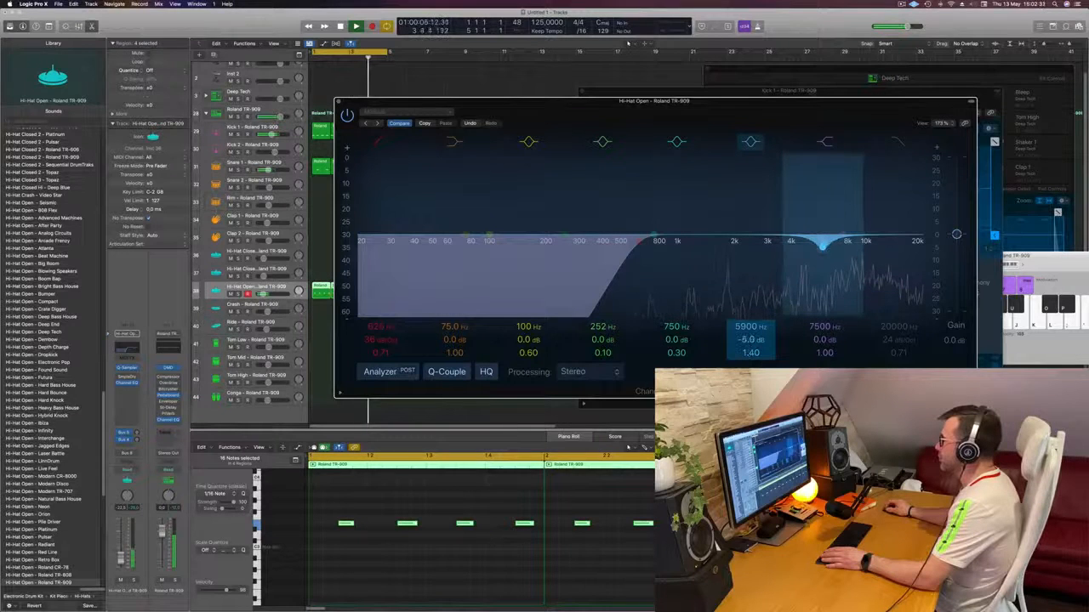
drag(750, 353, 750, 358)
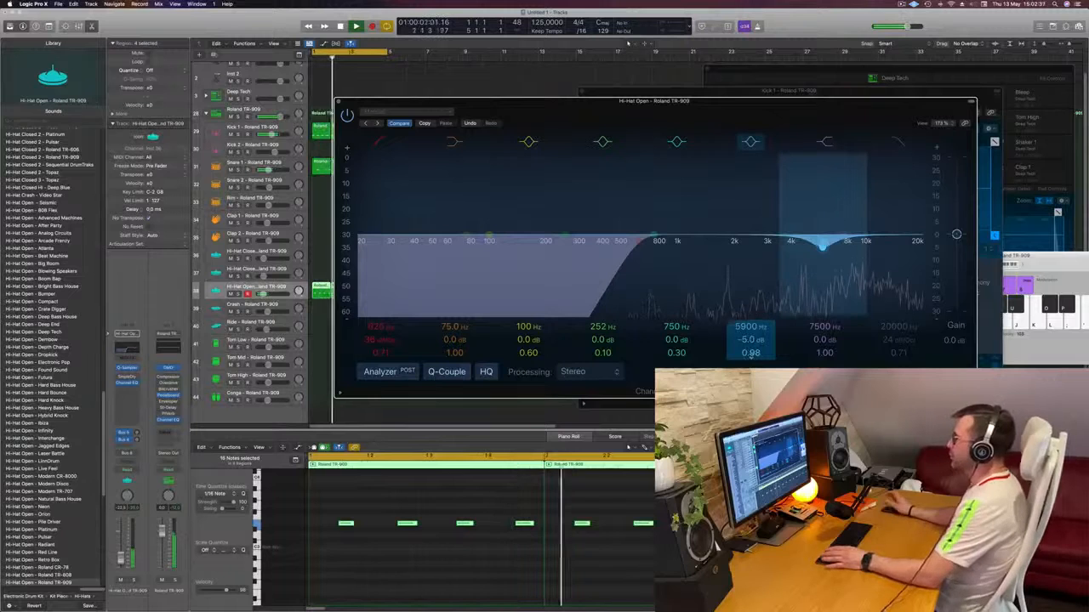
click(825, 314)
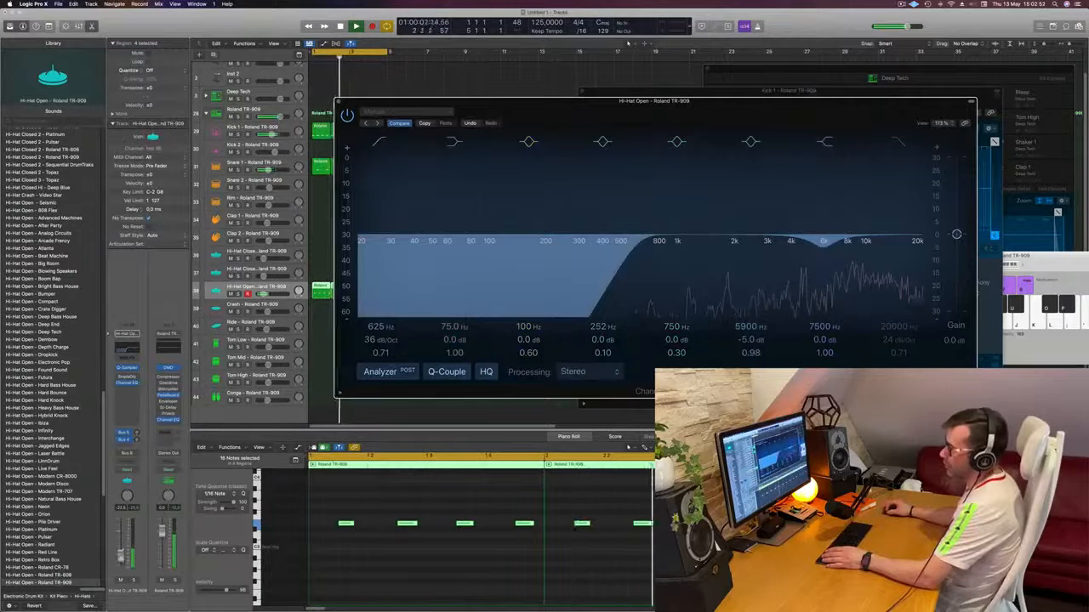
Step: Compare Hi-Hat Open with its Channel EQ bypassed and enabled, and close the EQ window
click(345, 65)
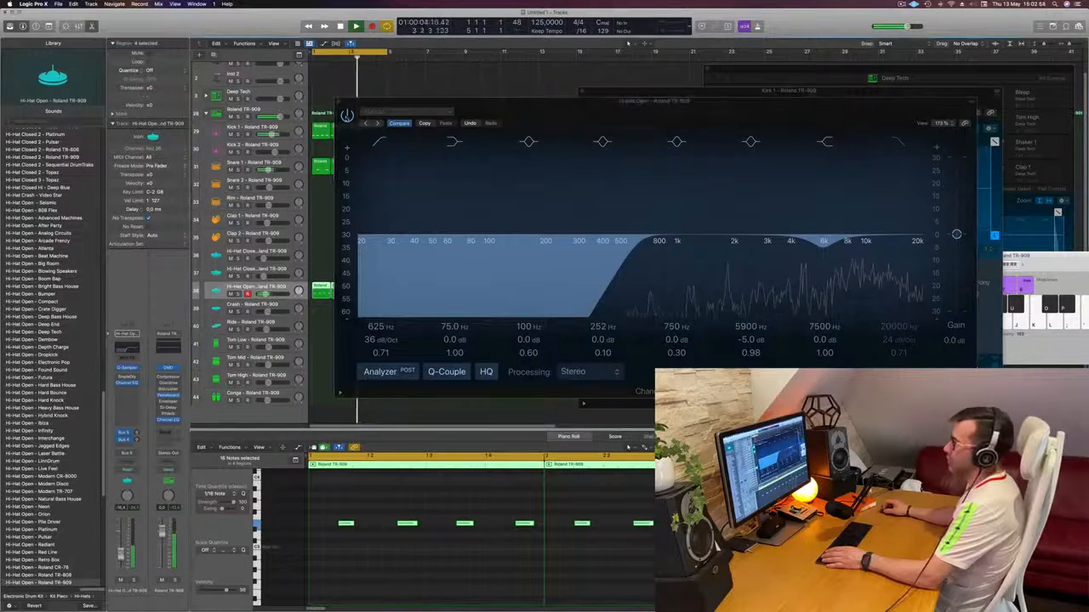
click(347, 116)
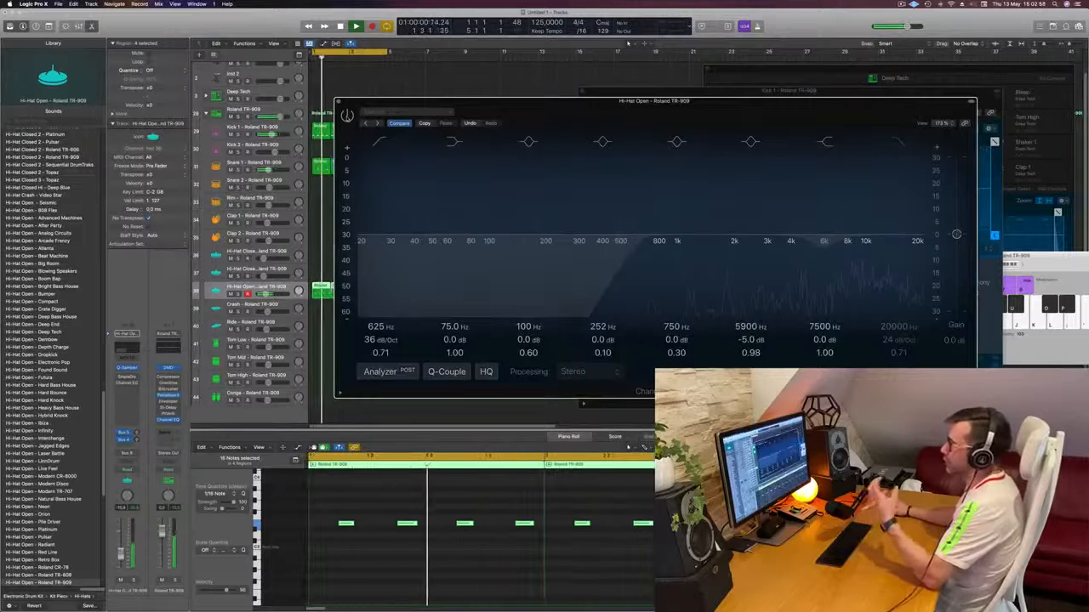
click(347, 116)
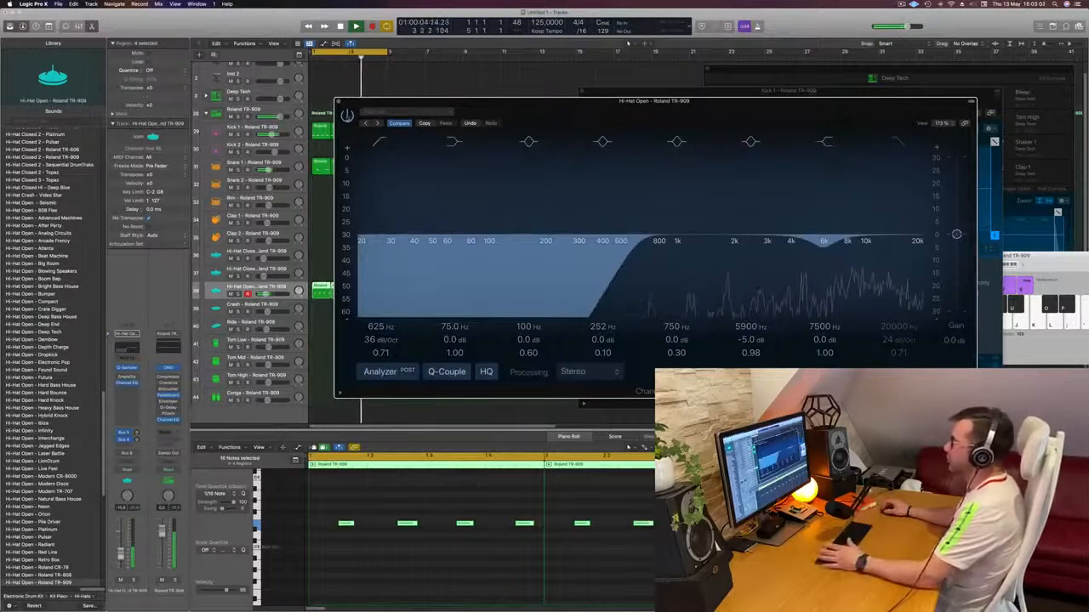
key(super+w)
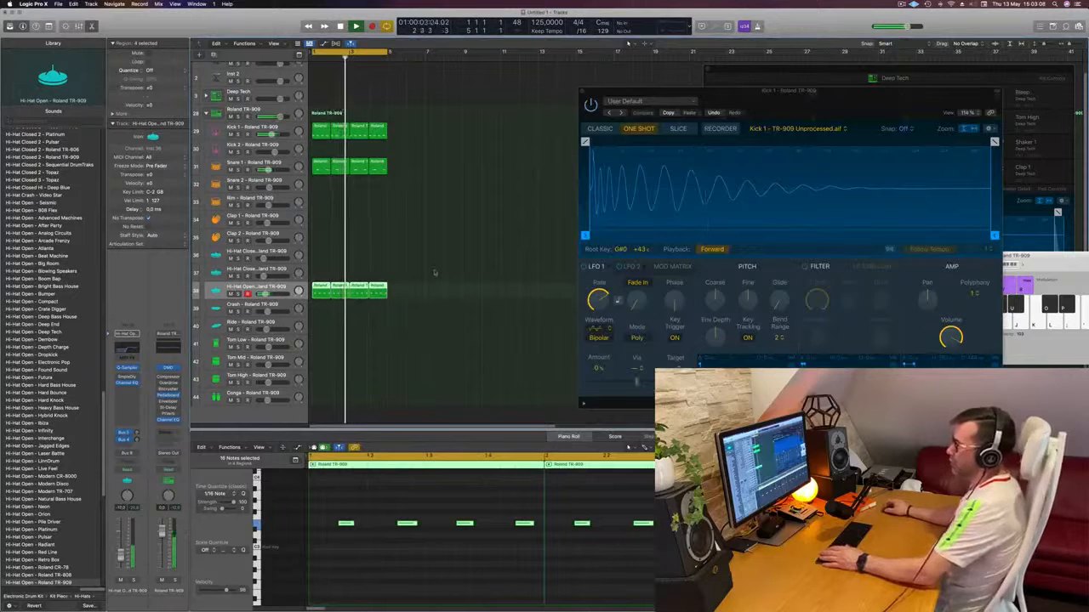
Step: Copy the first Kick 1 region to Tom Low, leaving a single note on the offbeat after beat 4
scroll(429, 304, down, 1)
click(430, 304)
scroll(429, 281, down, 1)
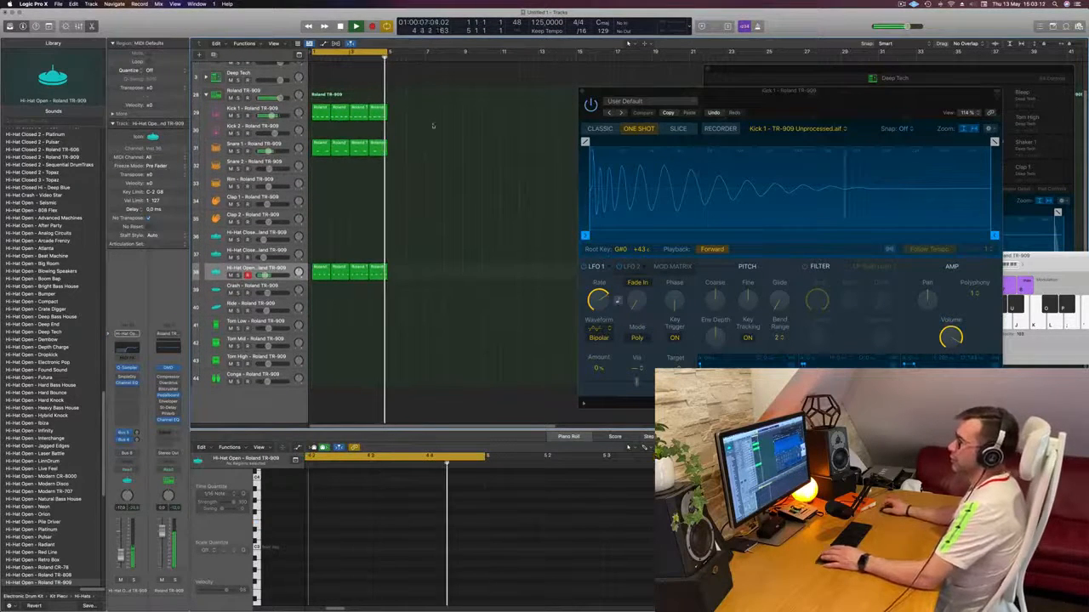
drag(321, 111, 319, 326)
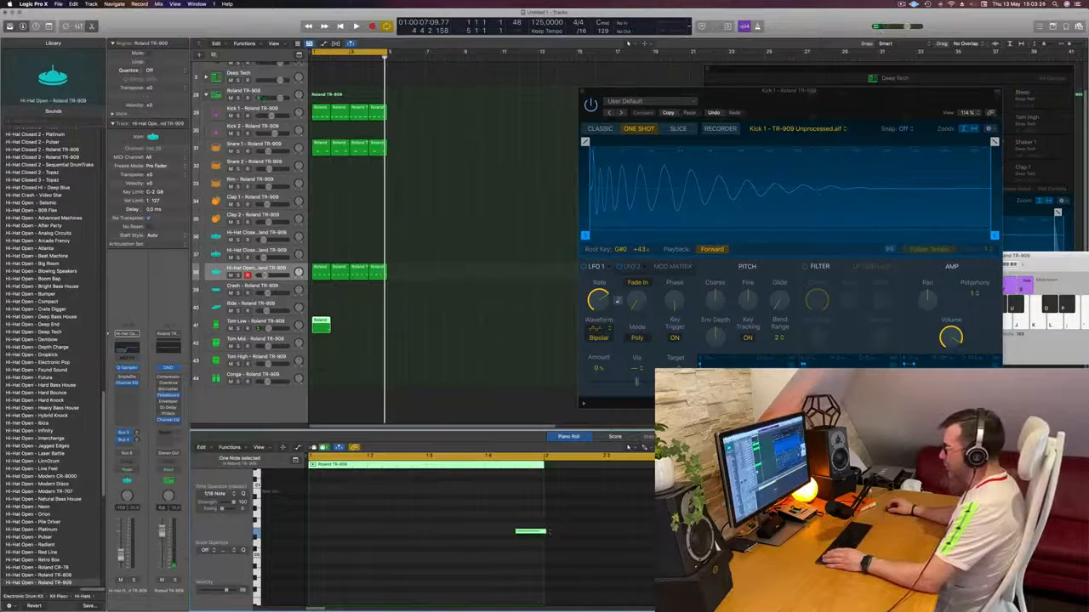
key(space)
Step: Repeat the Tom Low region to fill four bars and select the Tom Low track
click(323, 337)
click(321, 331)
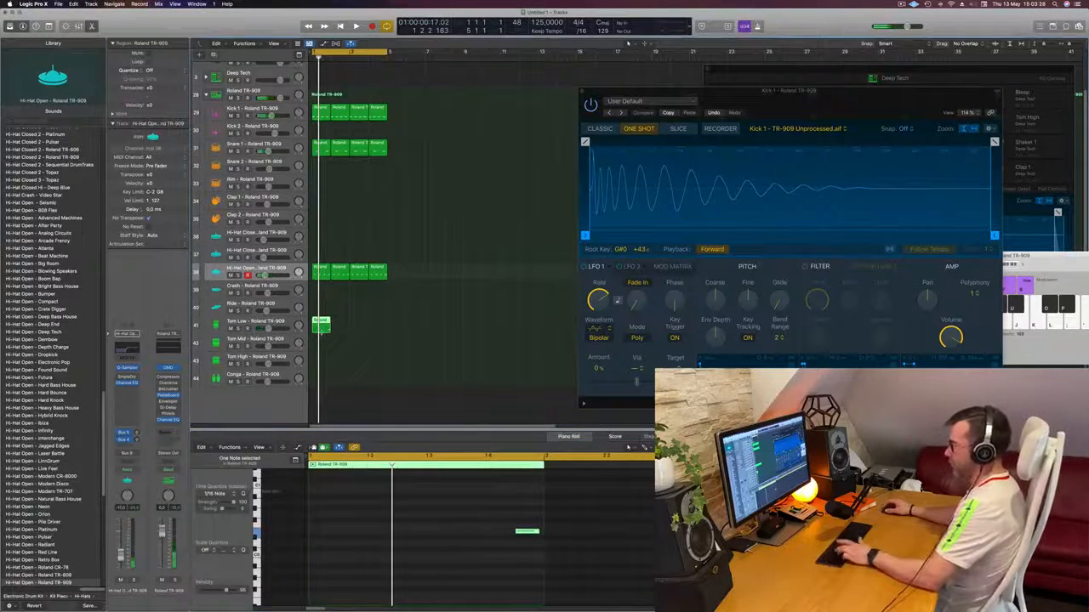
key(super+r)
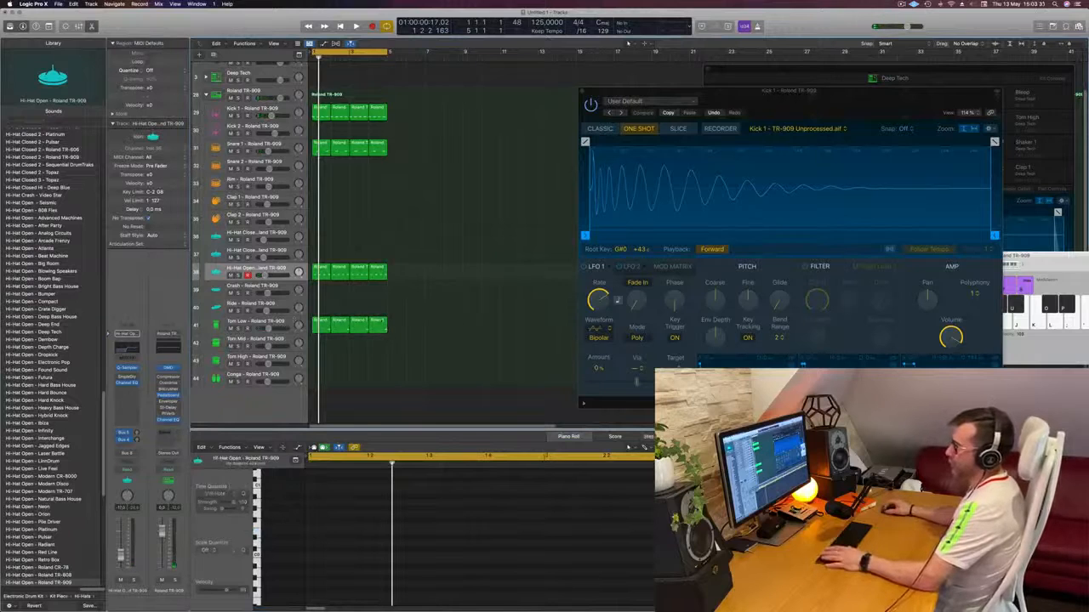
click(280, 321)
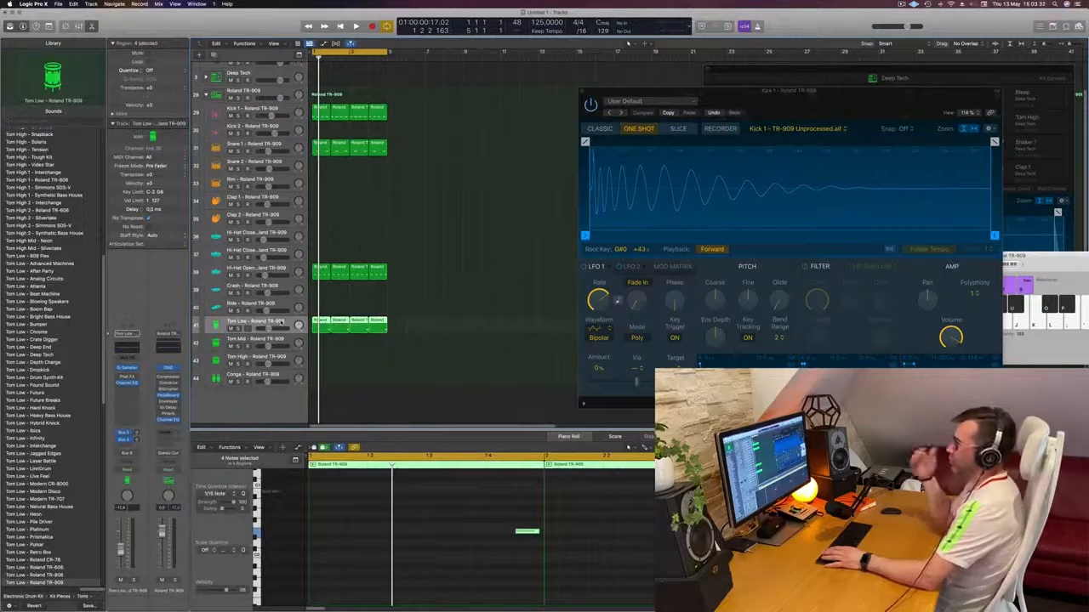
click(416, 302)
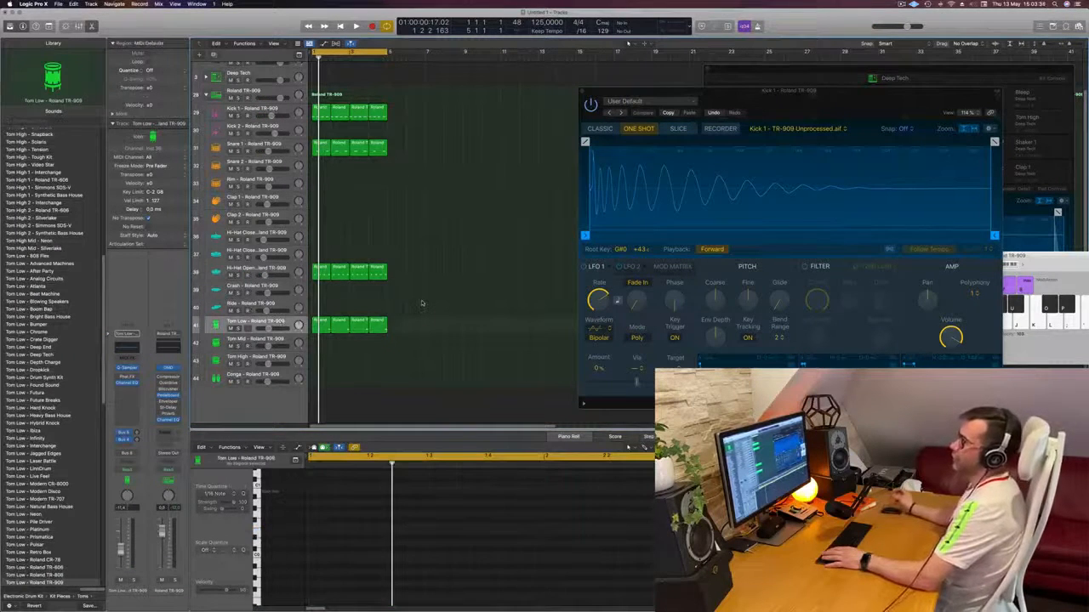
Step: Play the loop, lower Tom Low's volume slightly while viewing its Channel EQ, and close the EQ window
key(space)
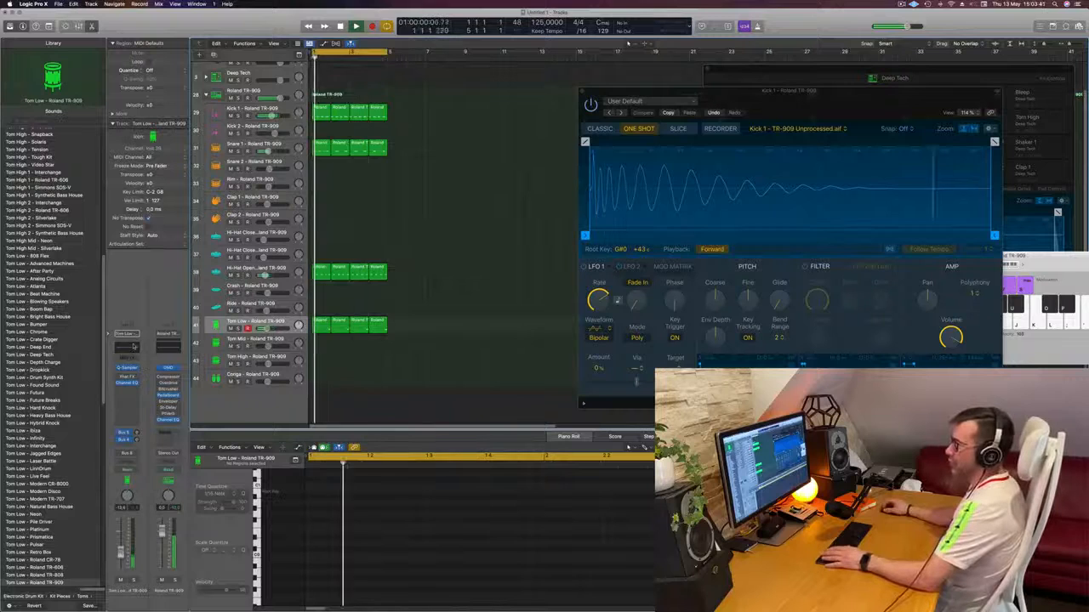
click(133, 346)
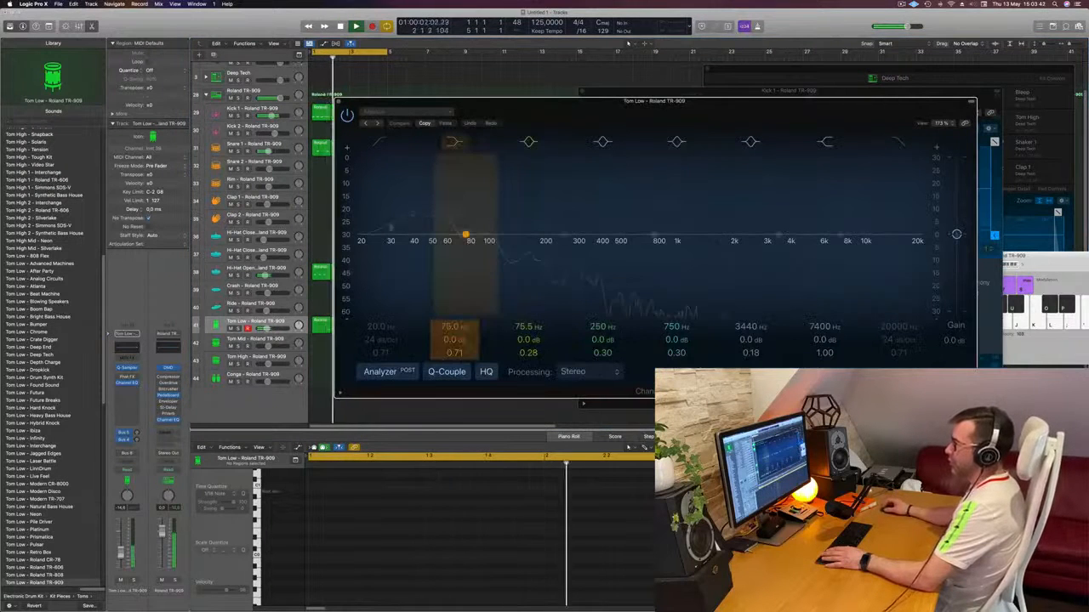
drag(120, 551, 121, 553)
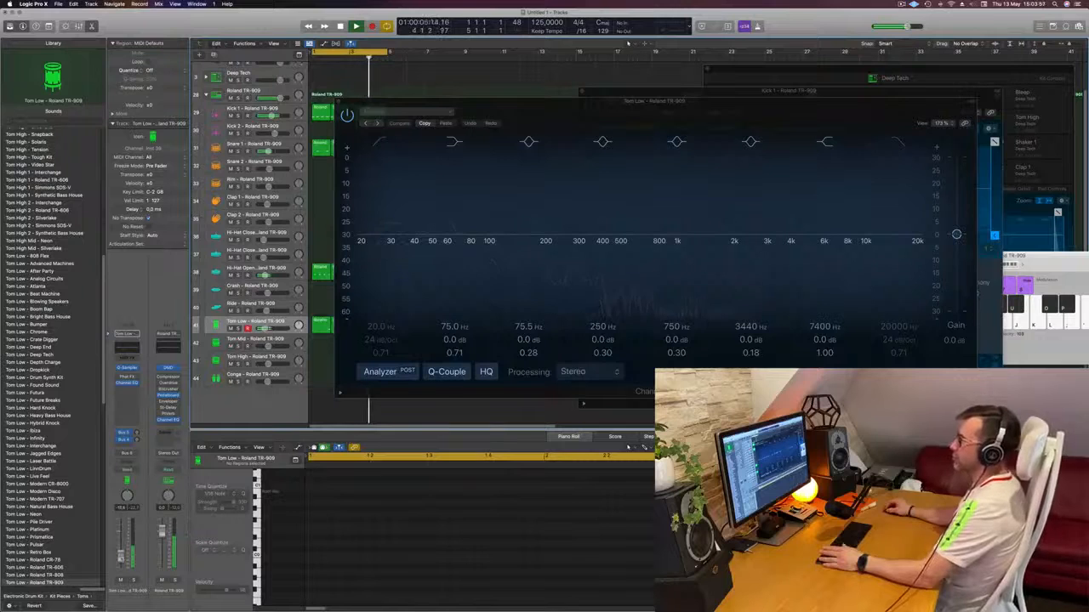
drag(723, 100, 667, 194)
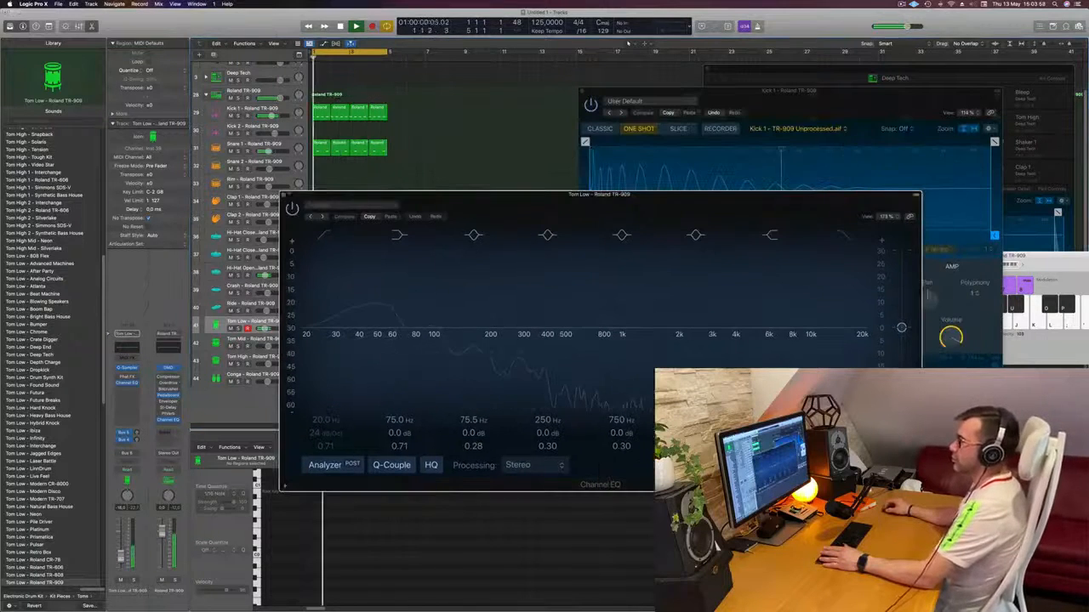
click(283, 195)
Step: Copy the first Hi-Hat Open region to the start of the Conga track, select its four notes and play the loop
scroll(428, 254, down, 3)
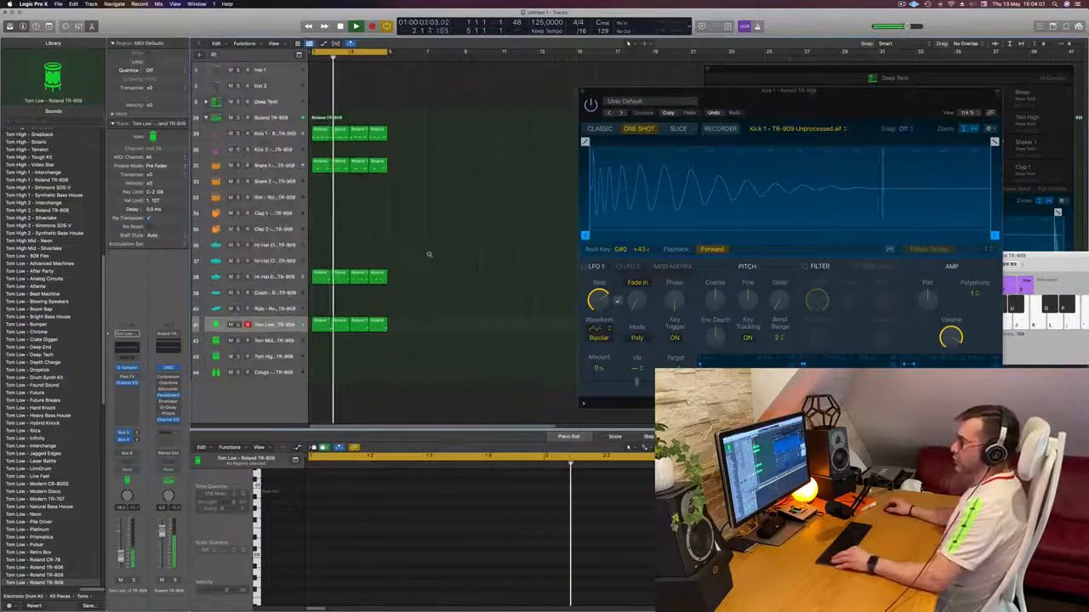
scroll(428, 254, down, 2)
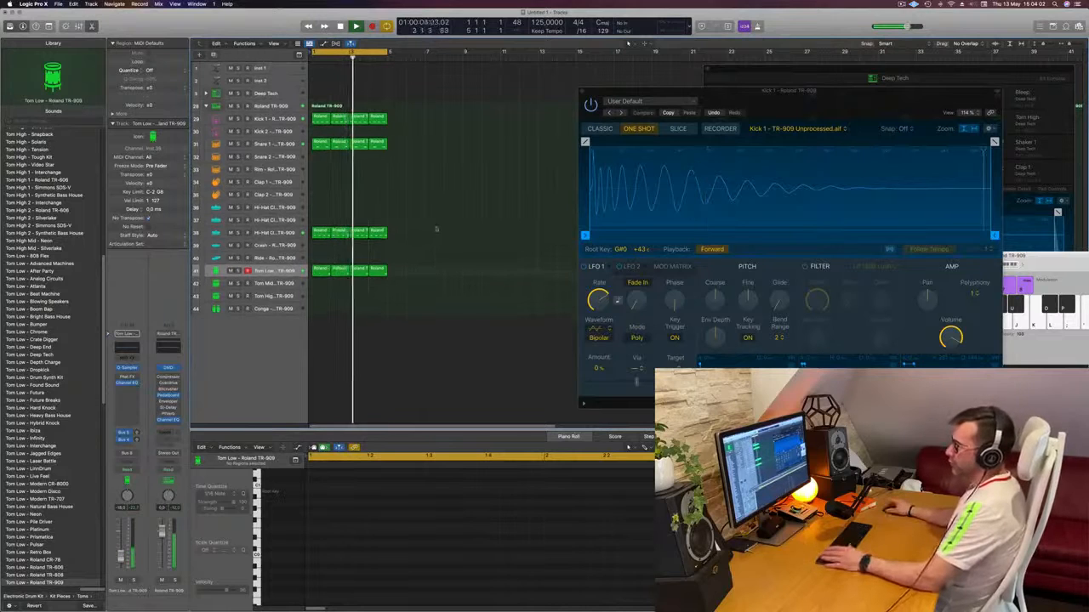
drag(322, 269, 323, 318)
drag(332, 522, 555, 557)
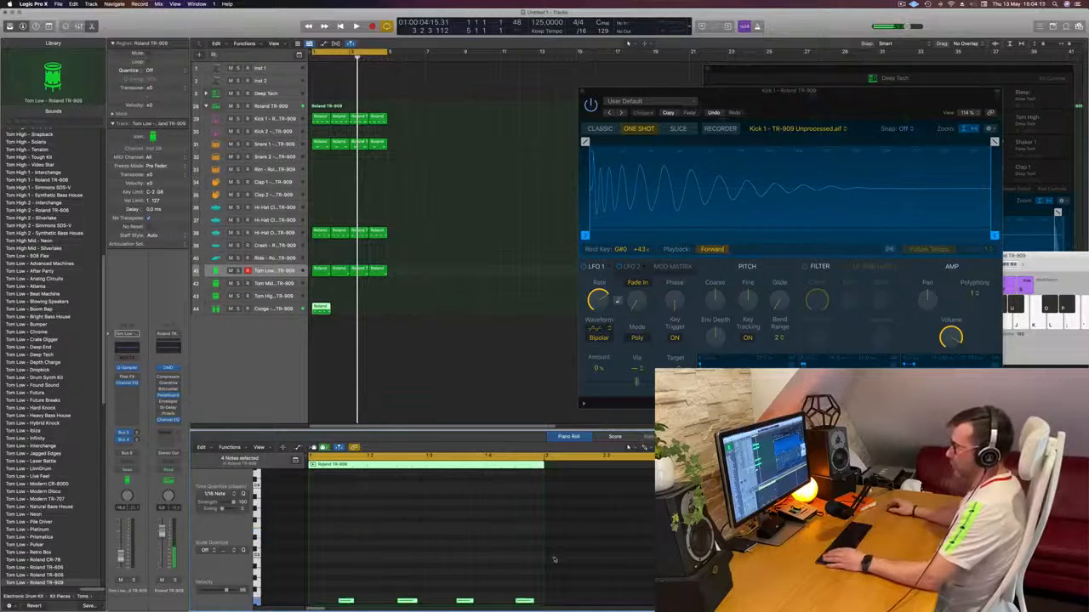
scroll(527, 558, down, 4)
key(space)
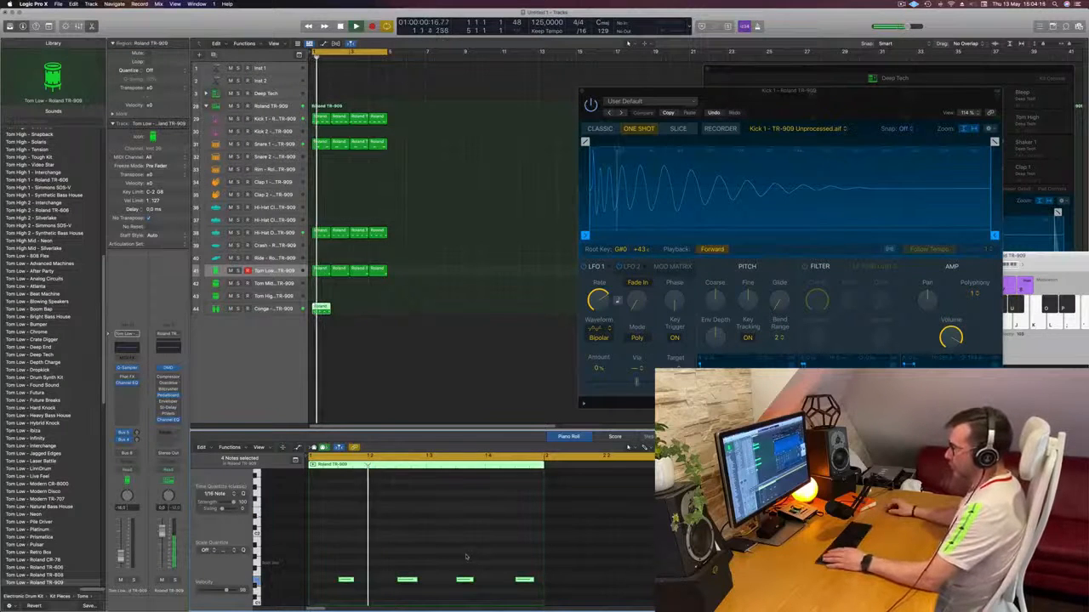
Step: Move the second and fourth notes of the Conga region one sixteenth earlier
scroll(450, 563, down, 4)
scroll(436, 570, up, 3)
click(408, 555)
key(alt+Left)
key(alt+Left)
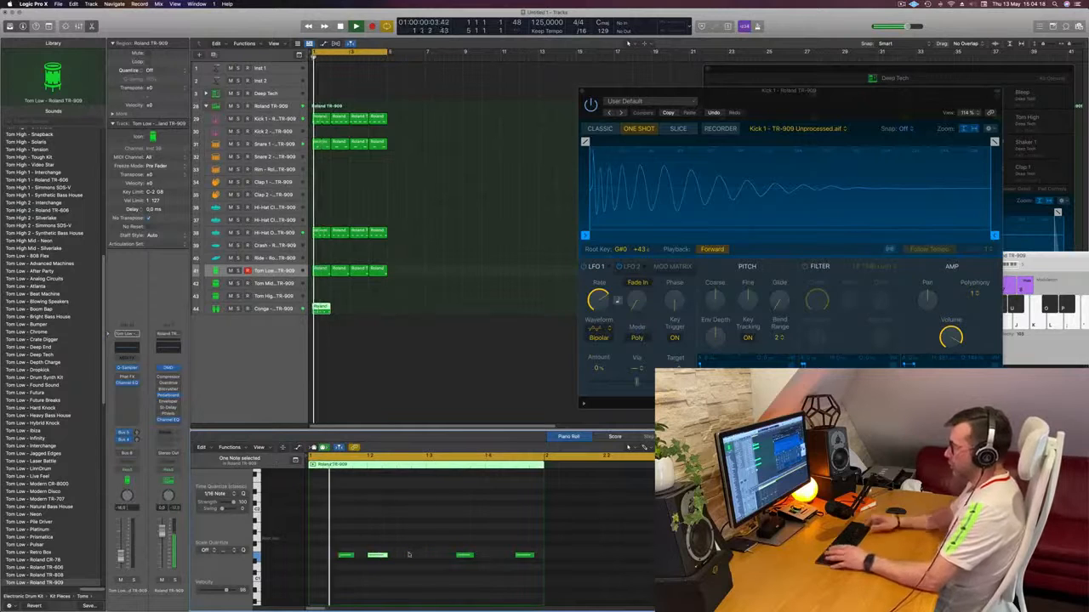
key(alt+Right)
scroll(408, 531, left, 2)
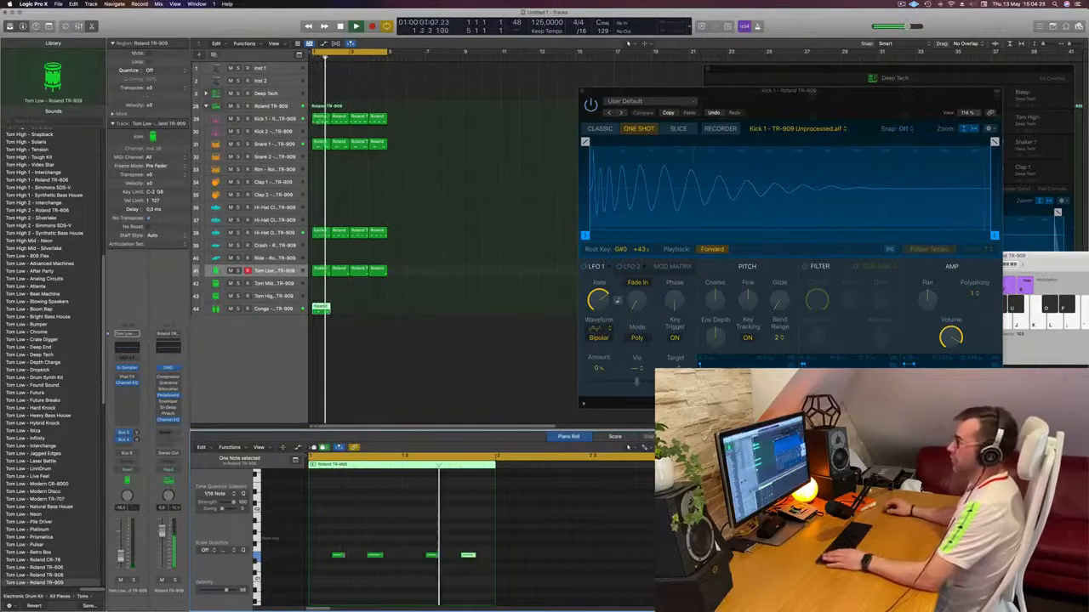
Step: Stop playback, select the Conga track and repeat its region to fill four bars
click(291, 309)
key(space)
drag(391, 309, 325, 312)
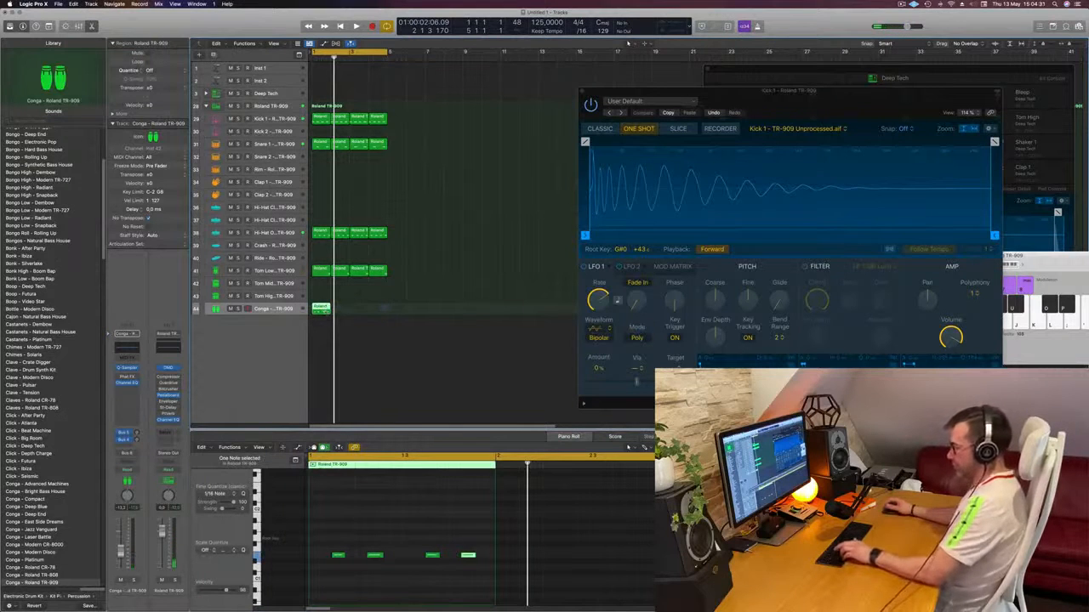
key(super+r)
key(super+r)
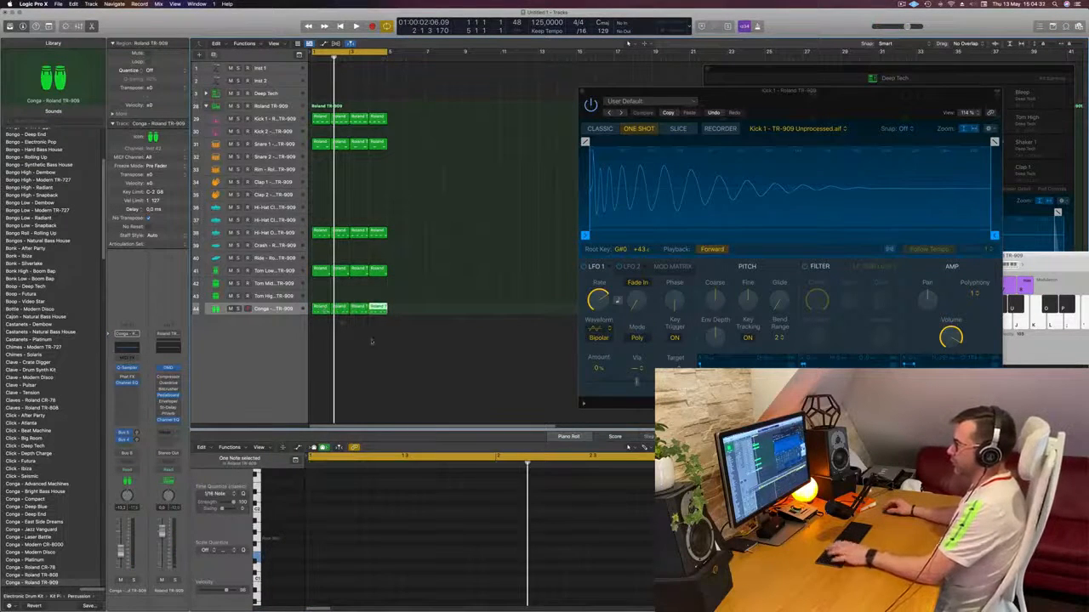
Step: Increase the Conga track's height and play the loop with the four Conga regions selected
click(284, 311)
drag(284, 312, 282, 357)
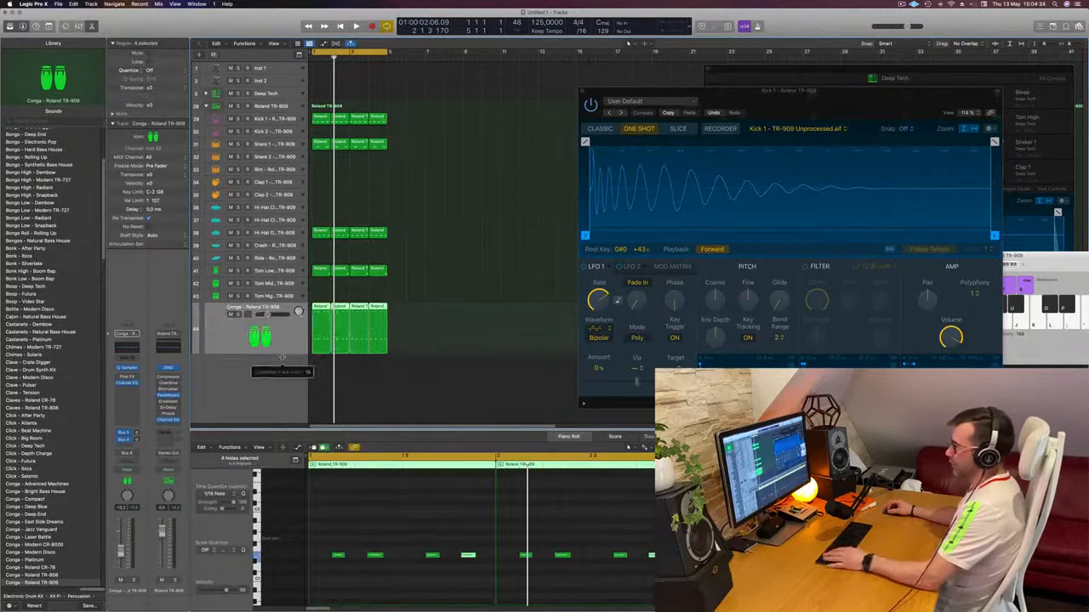
click(431, 273)
key(space)
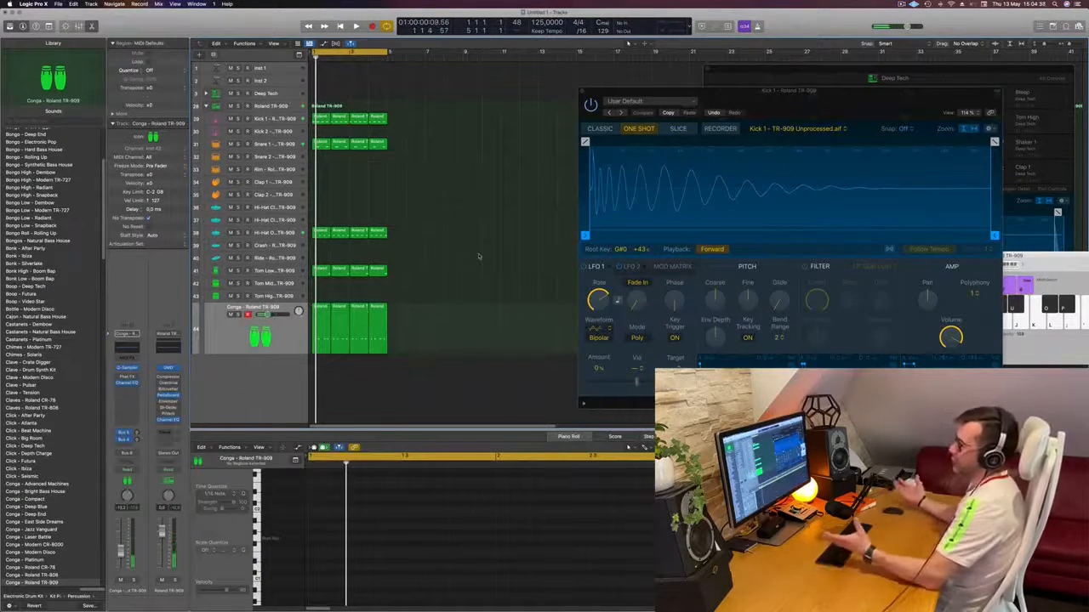
click(290, 343)
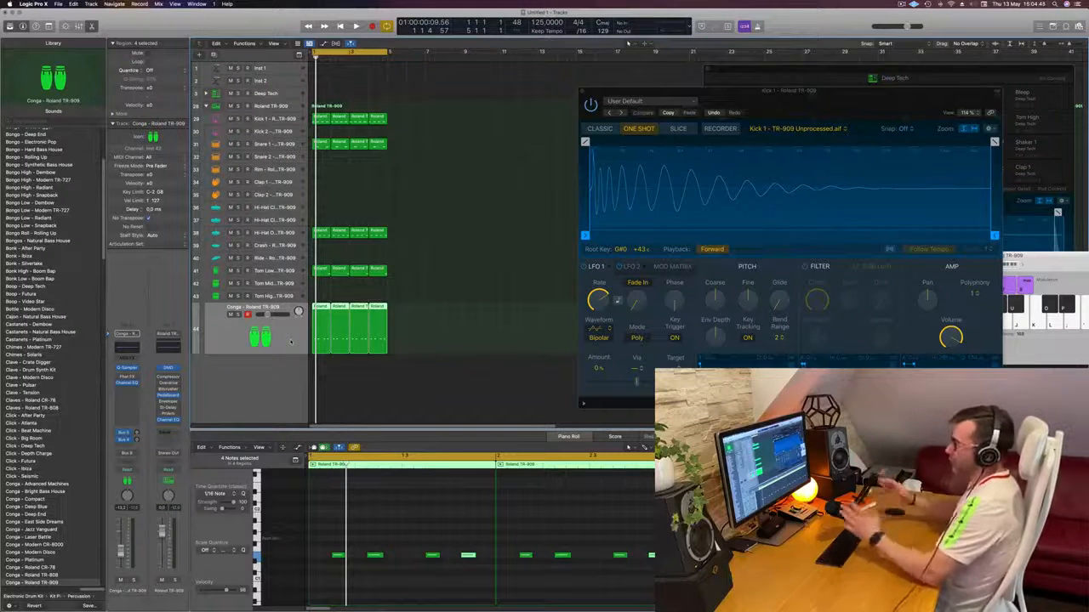
key(space)
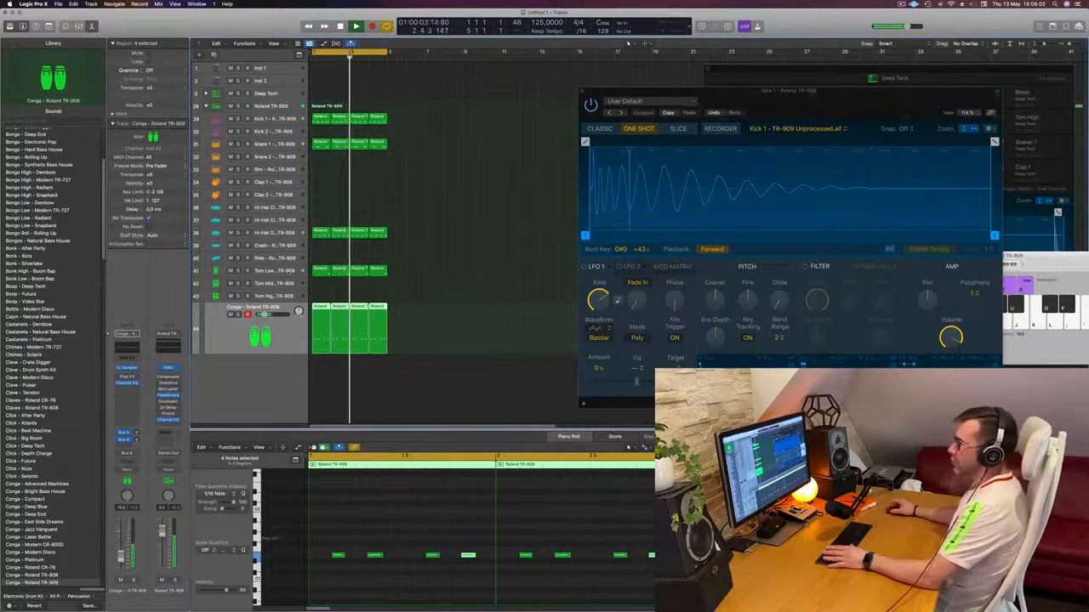
Step: Insert a stereo Compressor after the Channel EQ on the Tom Low track
click(274, 270)
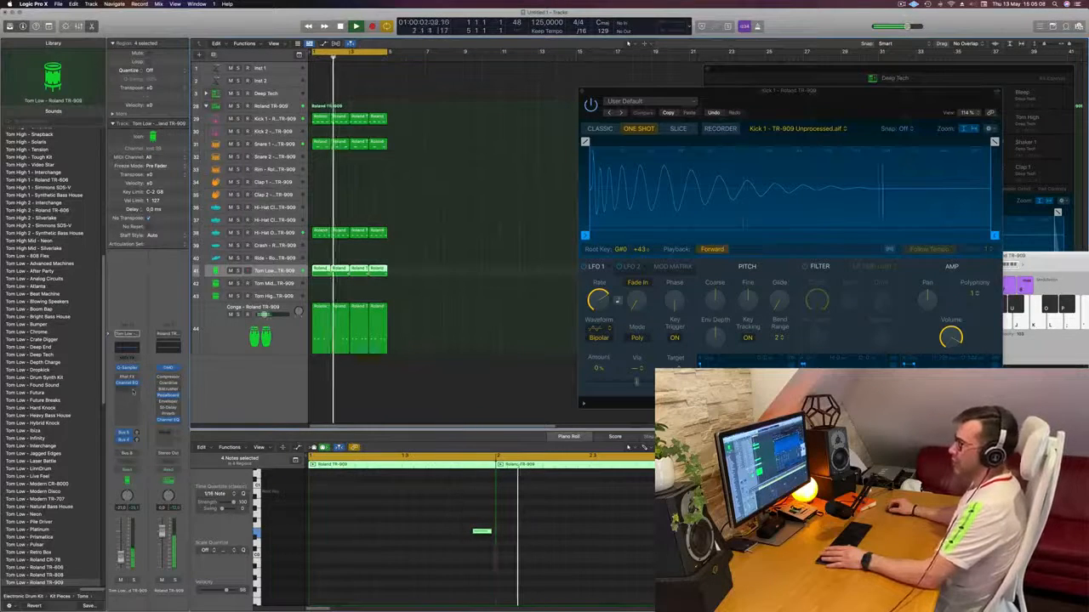
click(127, 389)
mouse_move(136, 412)
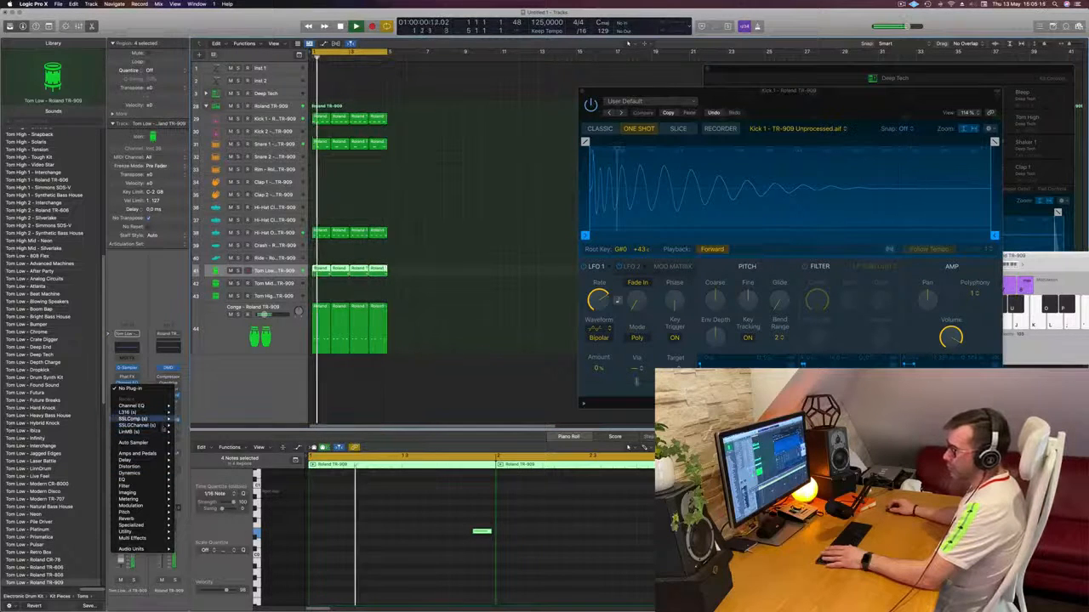
mouse_move(140, 473)
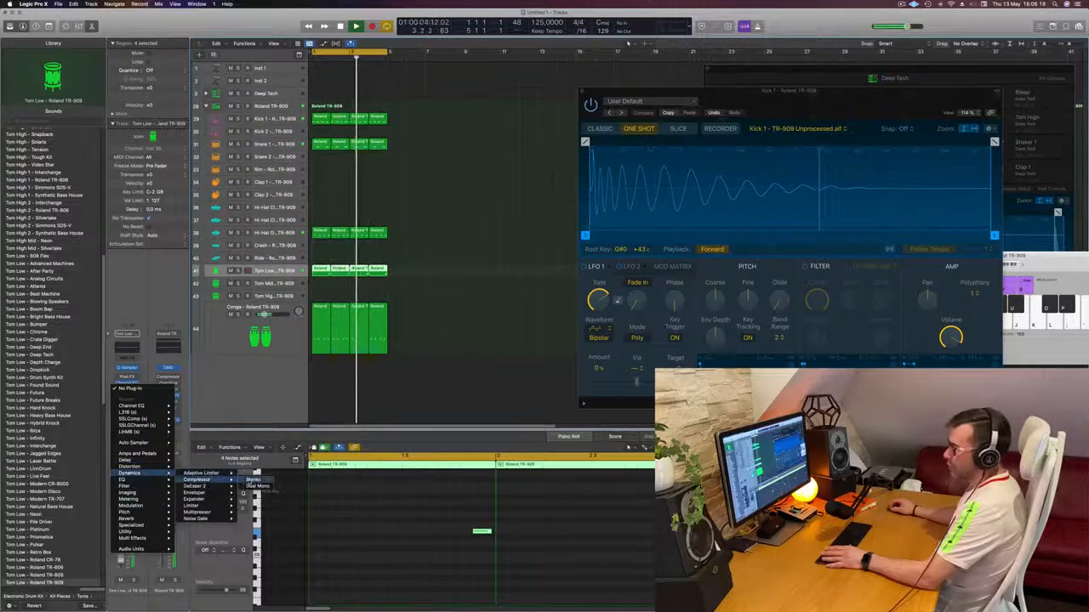
click(253, 480)
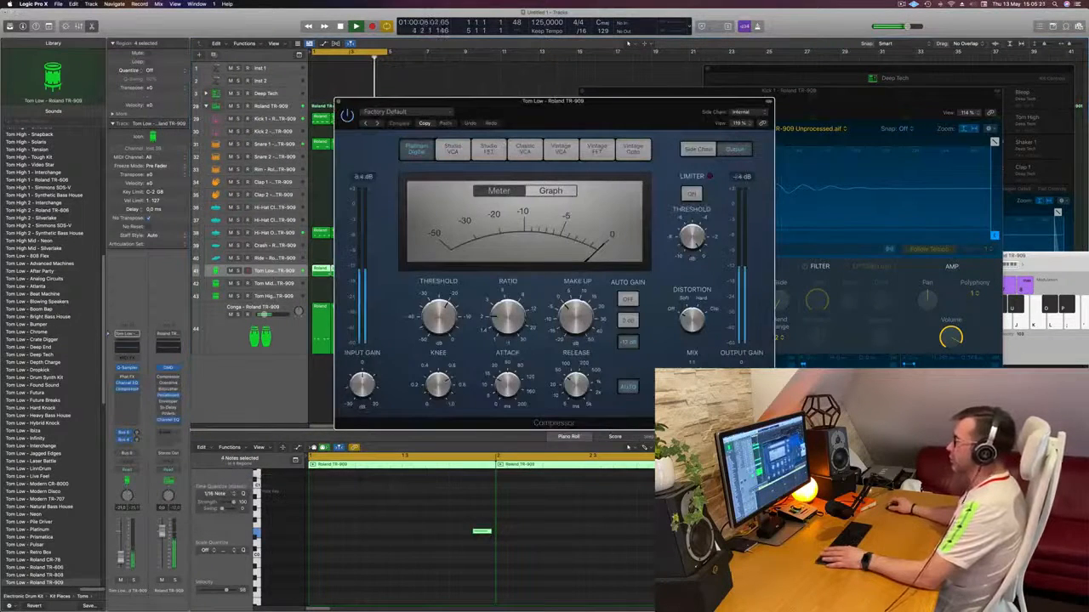
Step: Set the Tom Low compressor to the Classic VCA model, close its window and deselect the regions
drag(578, 102, 675, 128)
click(645, 186)
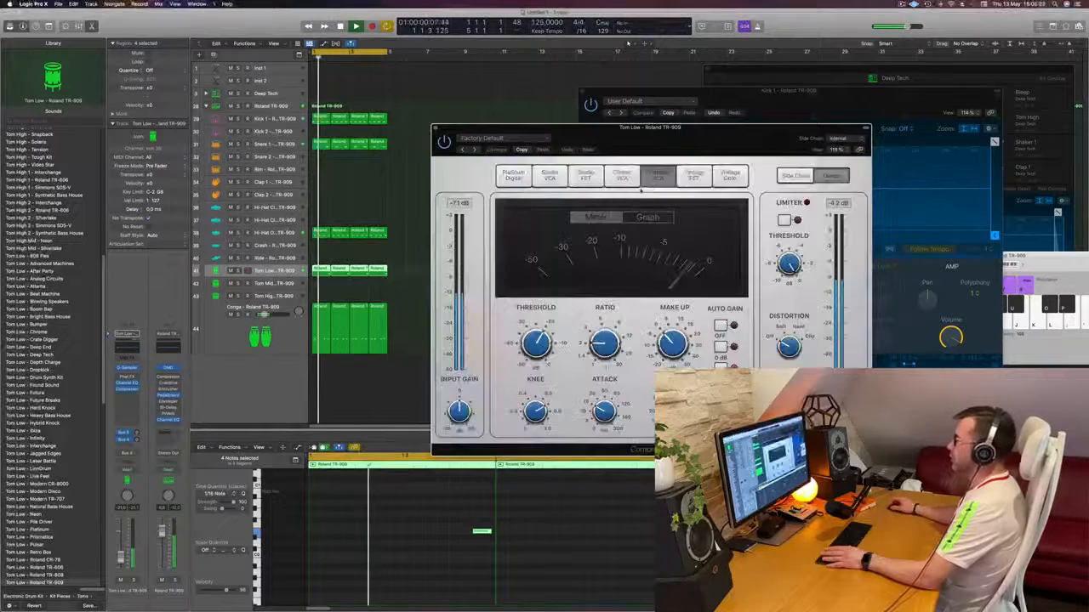
click(622, 175)
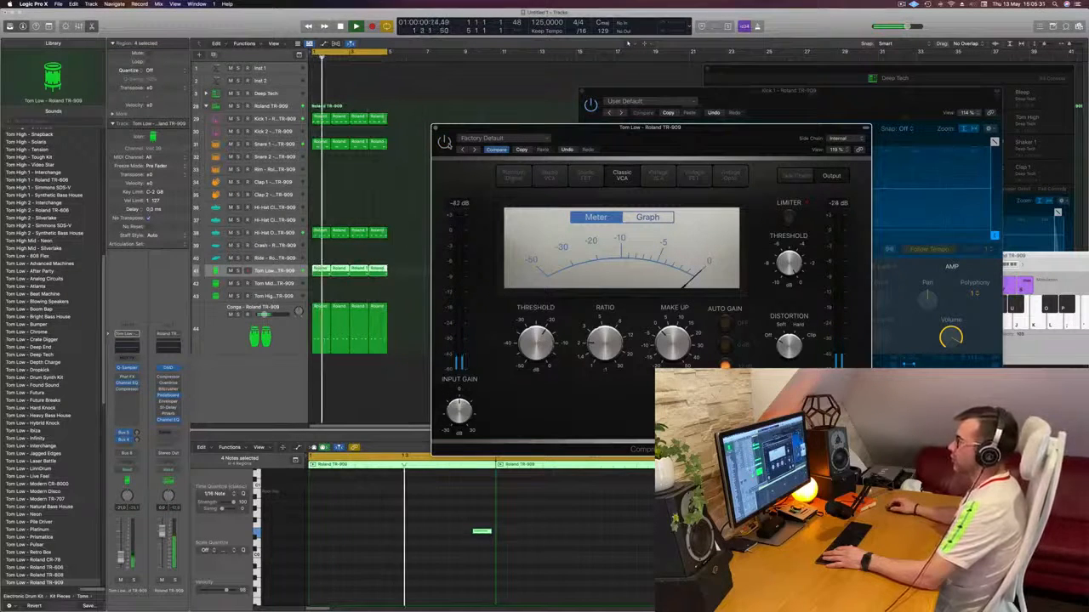
drag(704, 135, 671, 136)
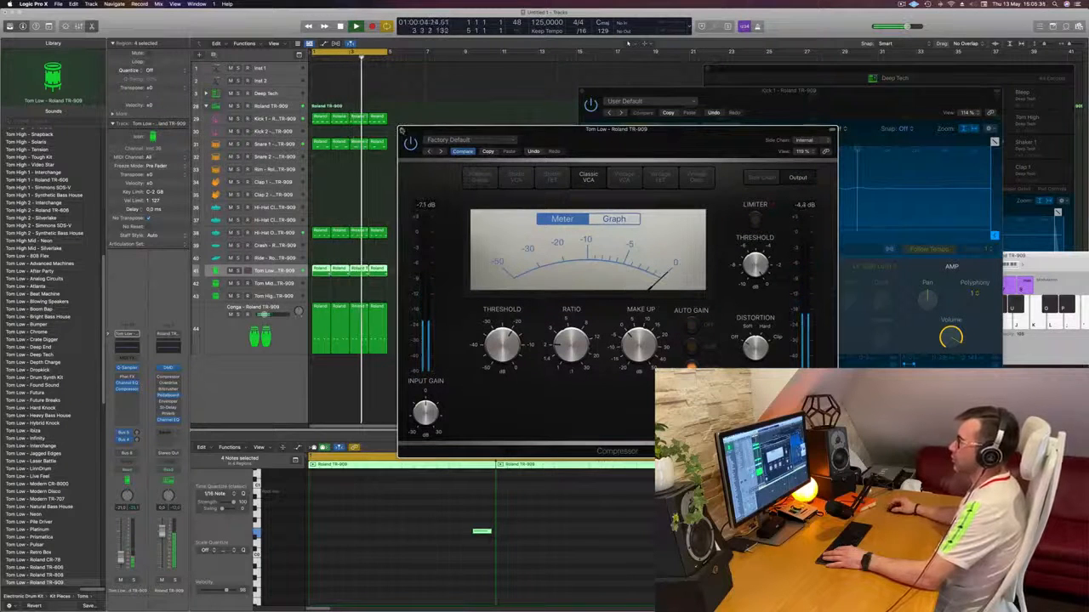
click(401, 130)
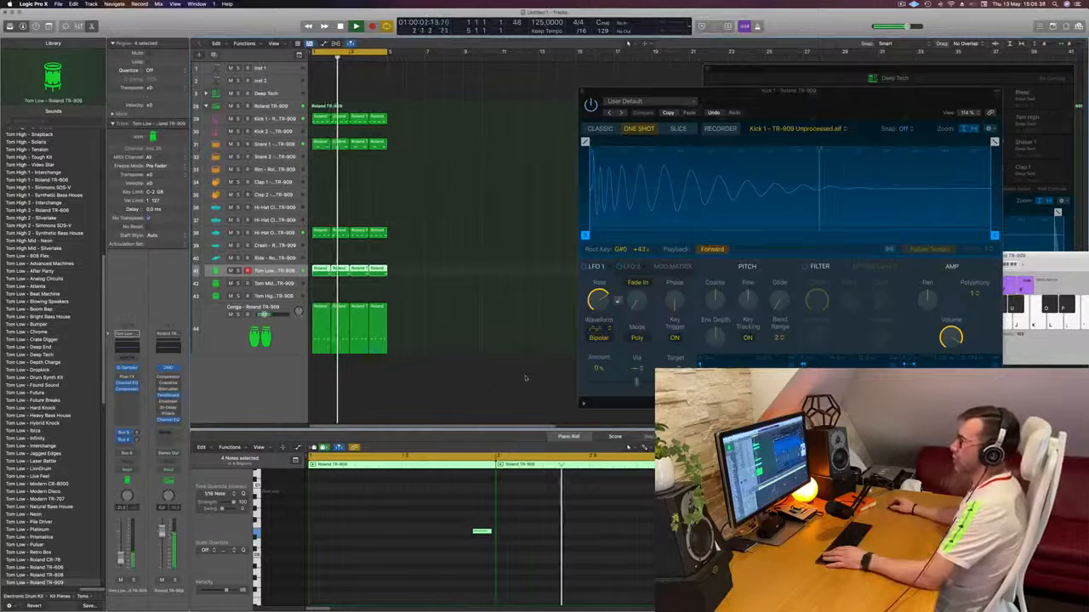
click(388, 173)
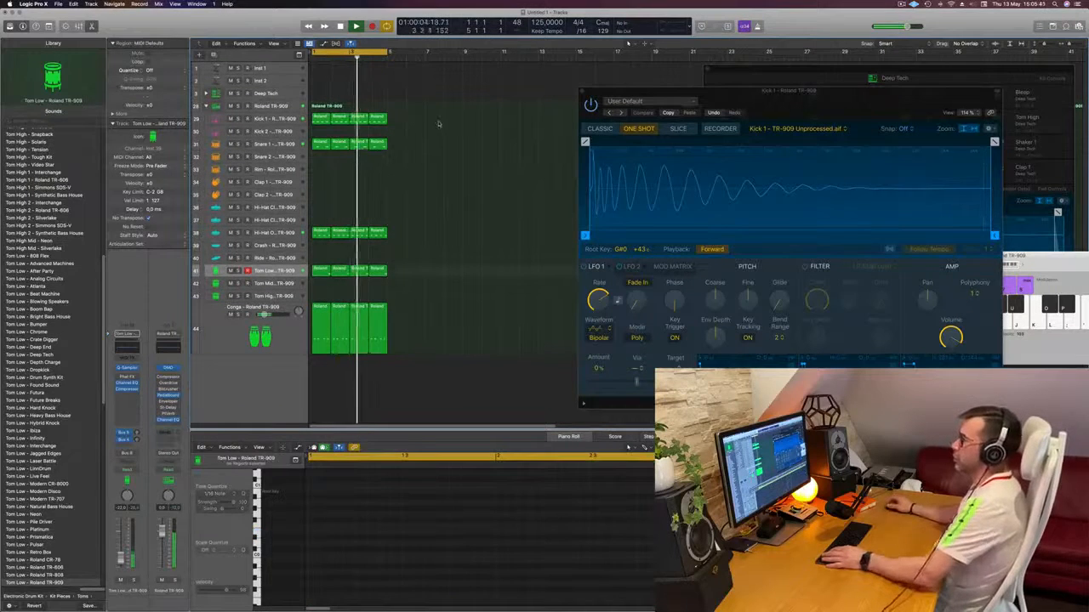
Step: Copy the first Kick 1 region to the Clap 1 track and delete all its notes except the first
click(320, 148)
drag(319, 122, 319, 183)
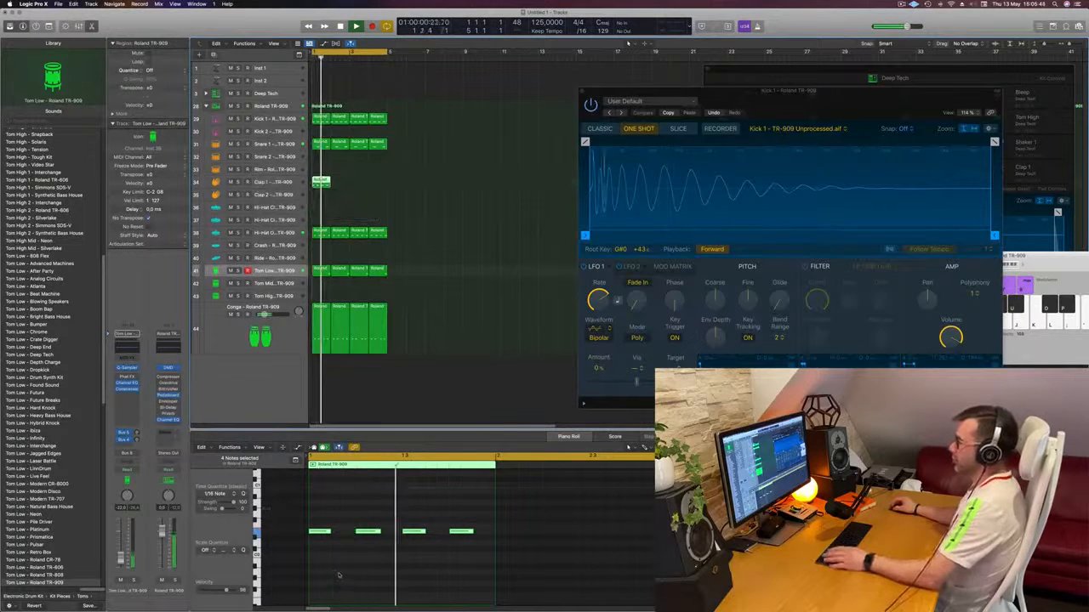
drag(514, 520, 350, 563)
key(Delete)
drag(393, 503, 287, 559)
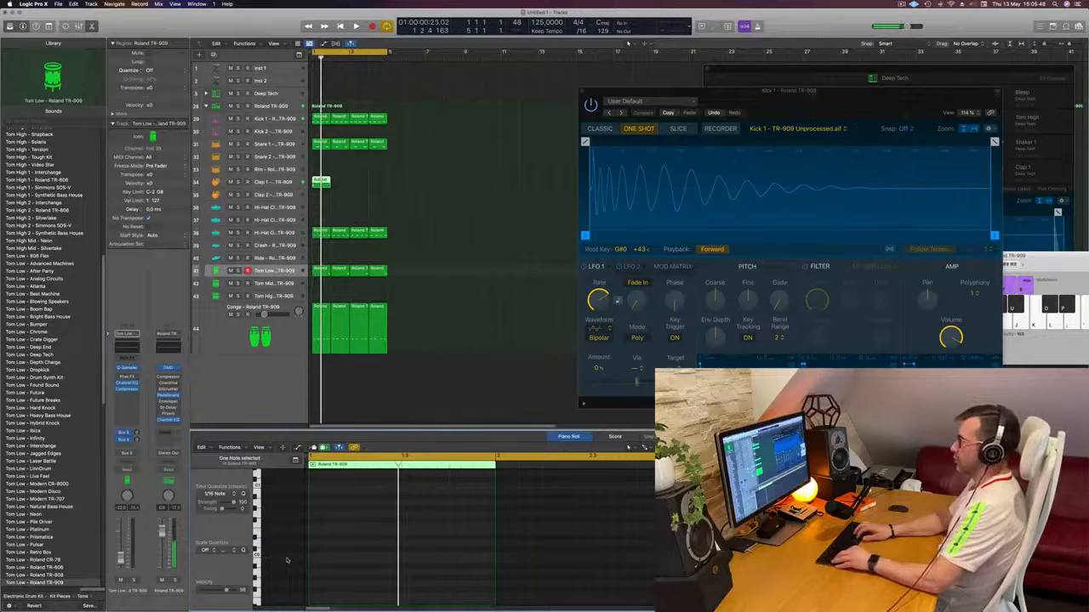
Step: Move the clap region from the Clap 1 track to the Clap 2 track and play the loop
key(space)
key(space)
drag(324, 181, 367, 194)
key(space)
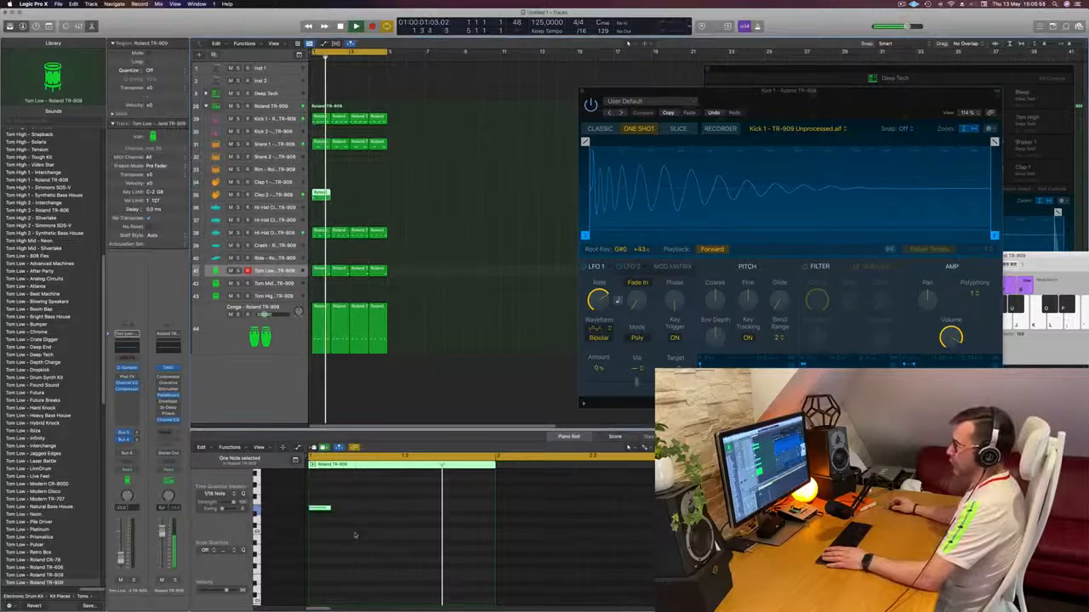
Step: Transpose the clap note up an octave and audition it with the loop
key(alt+shift+Up)
key(space)
scroll(329, 528, up, 3)
key(space)
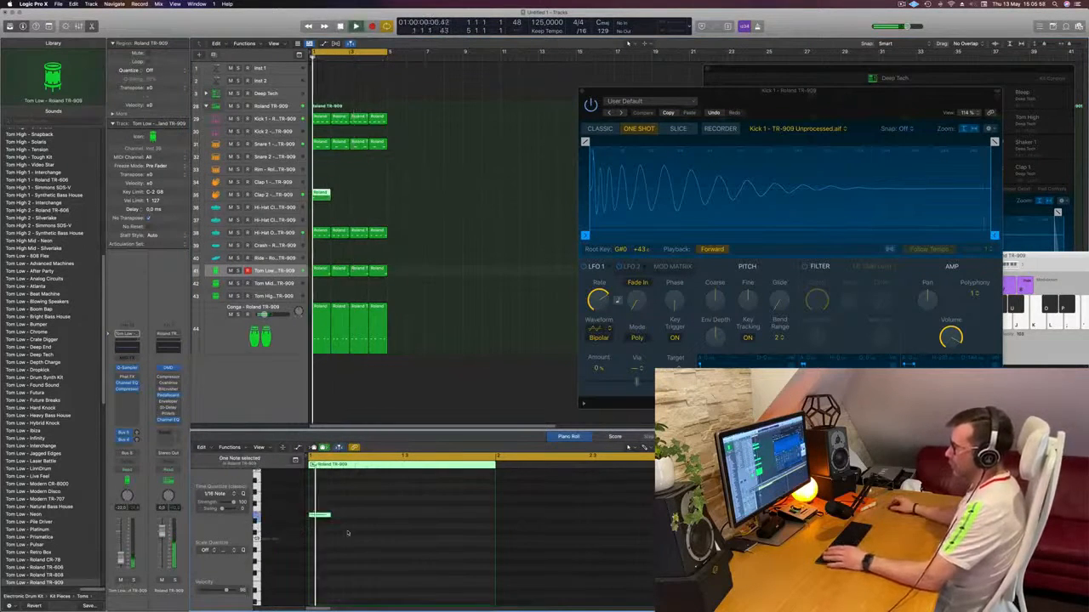
key(space)
key(space)
Step: Shorten the clap note, place two such notes on the bar's fourteenth and sixteenth sixteenths, and play the loop
click(344, 513)
key(space)
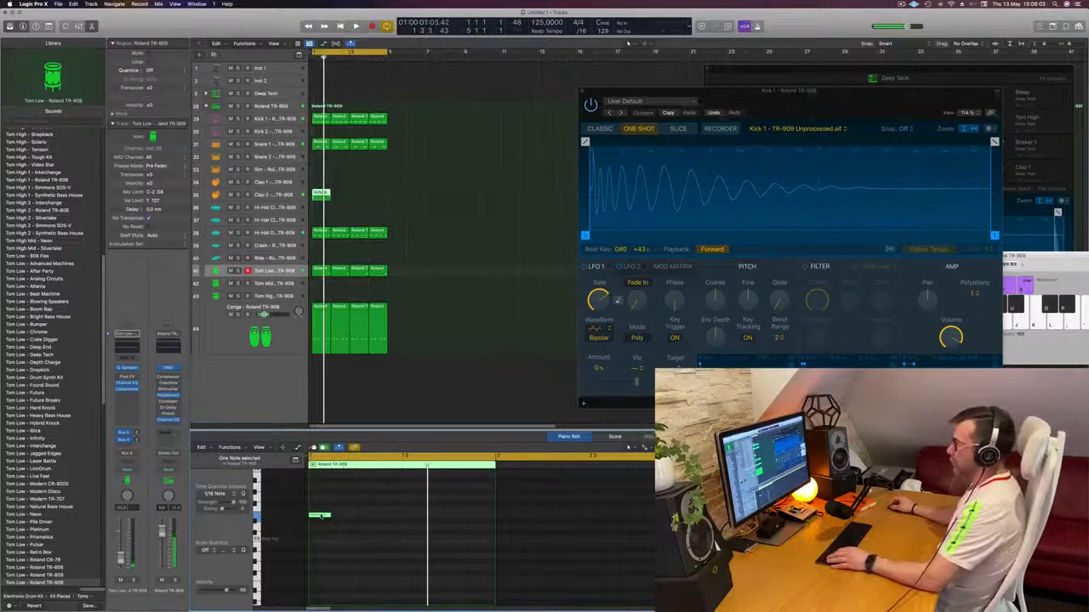
drag(332, 516, 488, 515)
key(space)
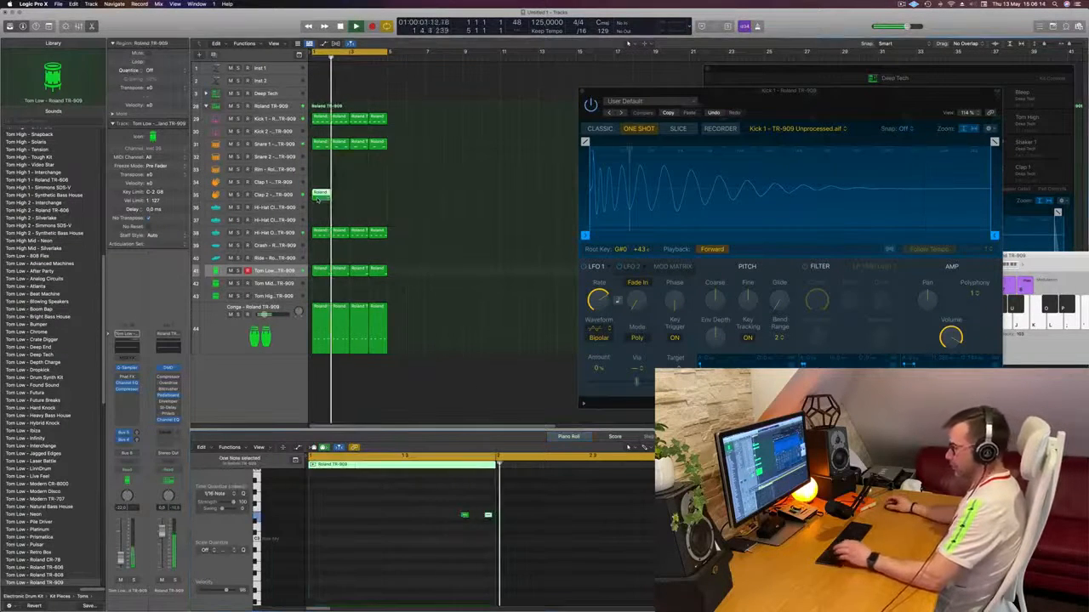
Step: Repeat the Clap 2 region to fill four bars and restart the loop
key(super+r)
key(super+r)
key(super+r)
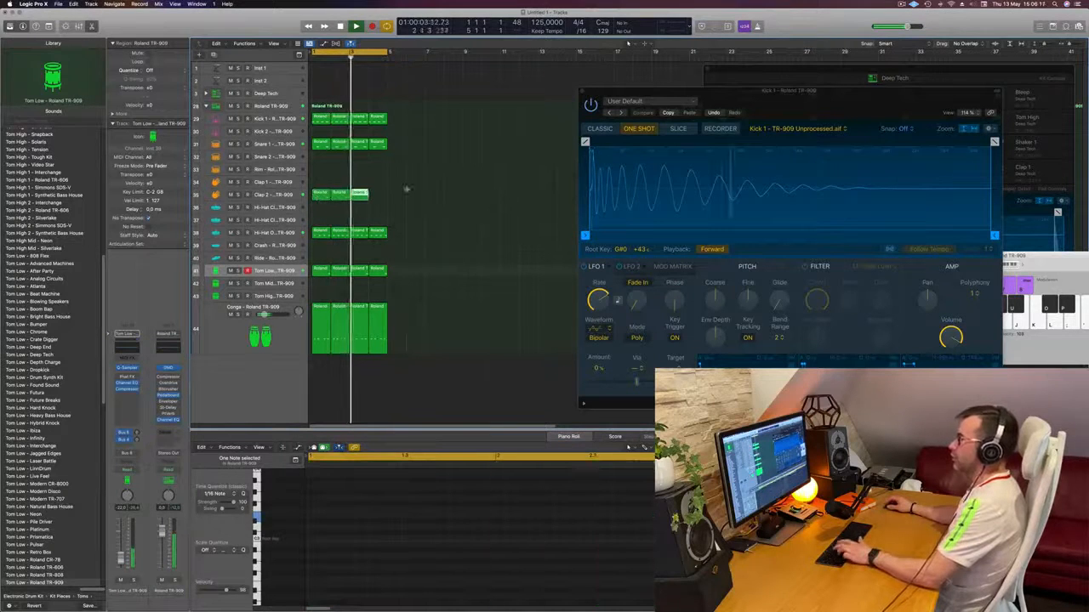
key(space)
Step: Adjust the Clap 2 track's Bus 4 delay send while the loop plays, and stop playback
click(278, 195)
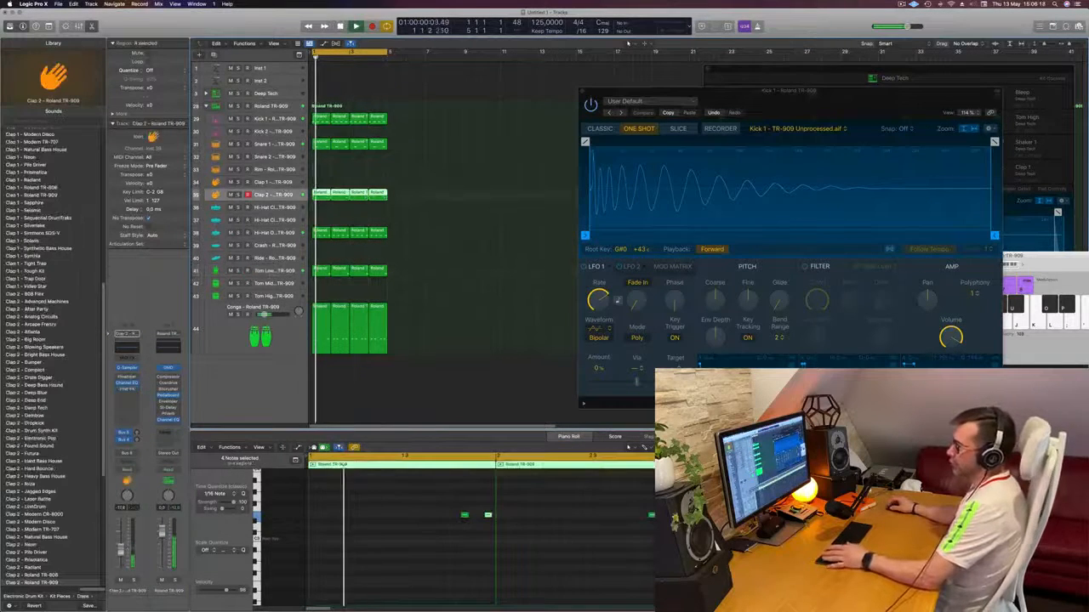
click(134, 440)
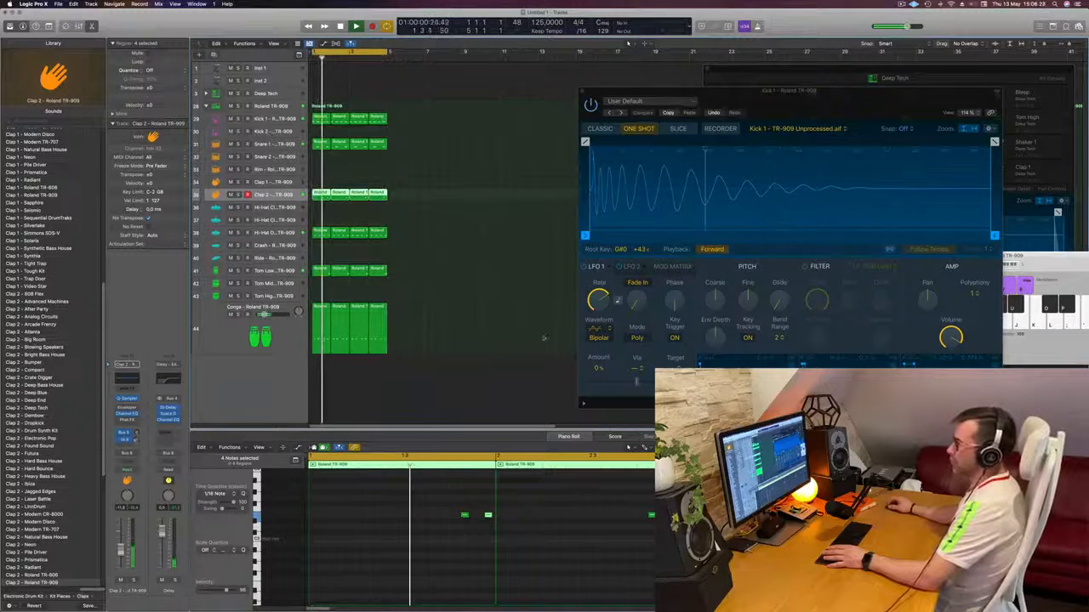
click(464, 356)
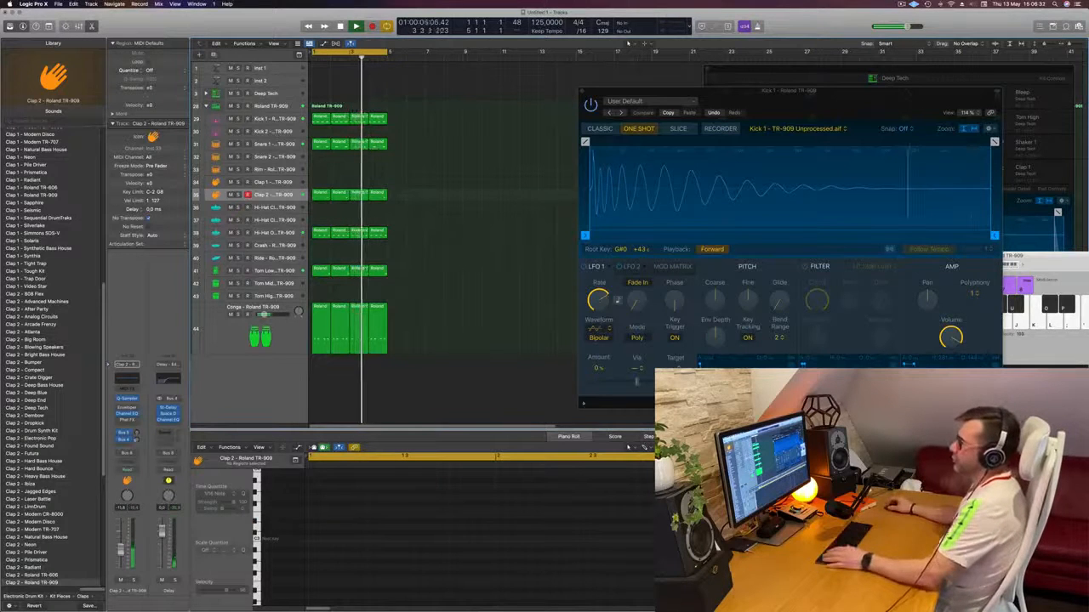
key(space)
Step: Copy the first Kick 1 region to the first Hi-Hat Closed track and rework its notes into sixteen sixteenth notes
click(321, 120)
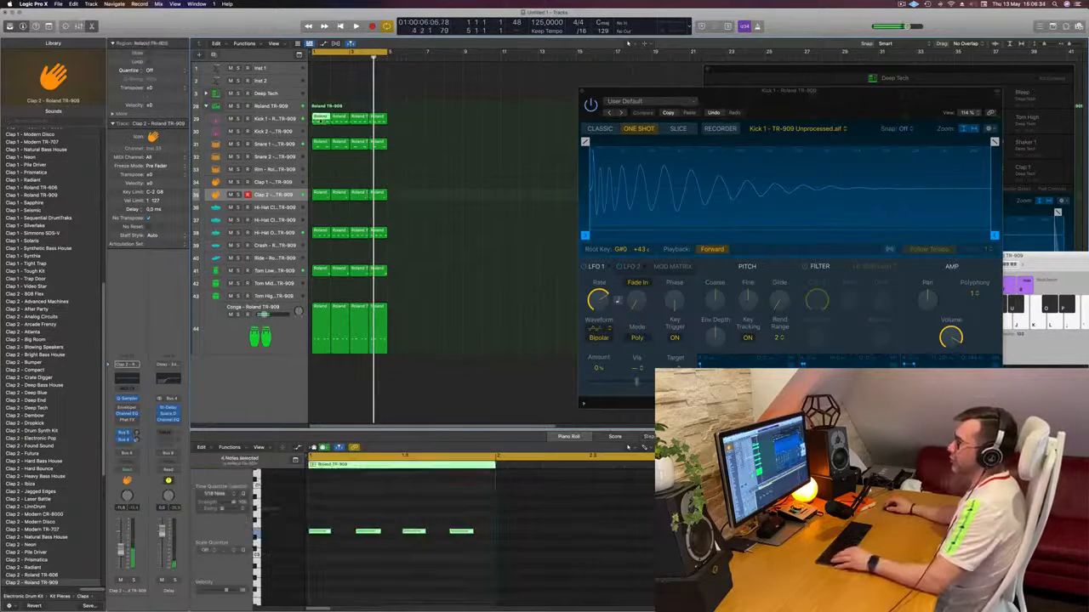
drag(321, 120, 321, 207)
drag(314, 509, 466, 572)
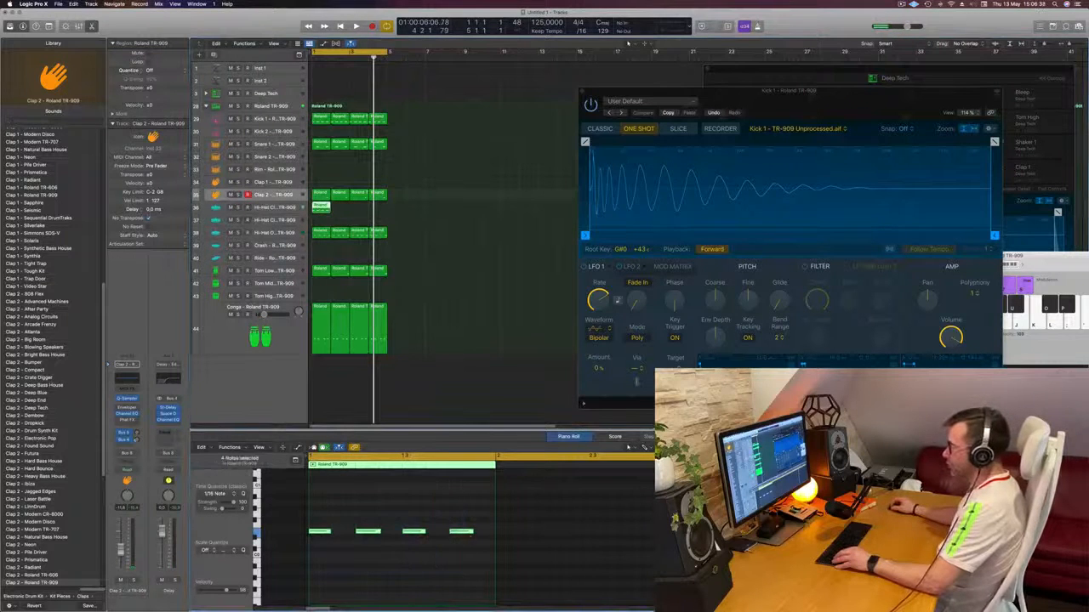
mouse_move(468, 533)
mouse_down()
mouse_move(456, 537)
mouse_move(471, 529)
mouse_up()
drag(321, 533, 348, 536)
click(351, 562)
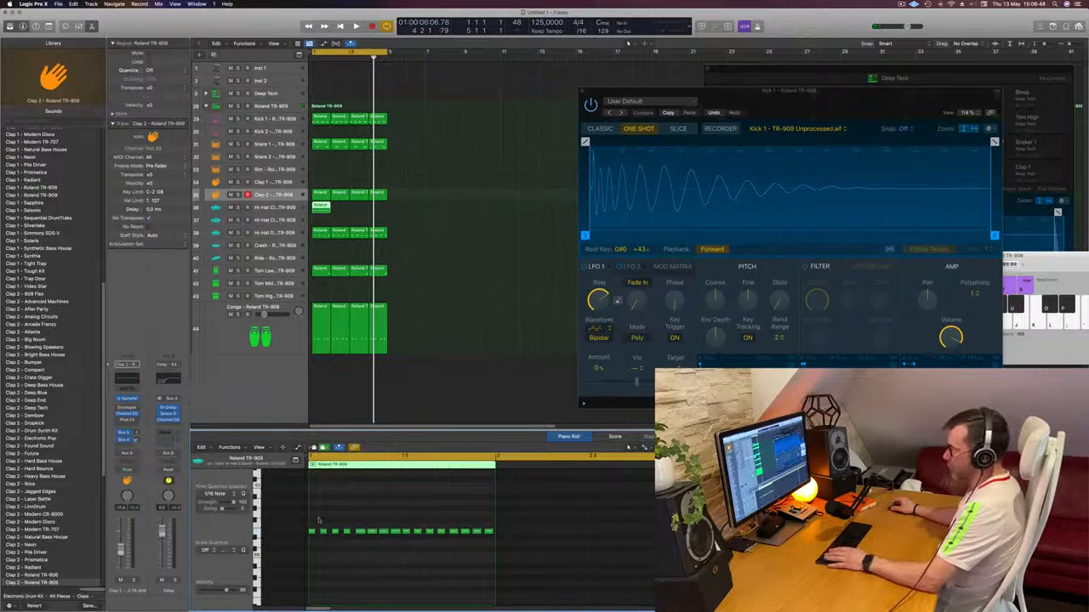
Step: Select all sixteen closed hi-hat notes, play the loop and repeat the region to fill four bars
drag(313, 521, 503, 556)
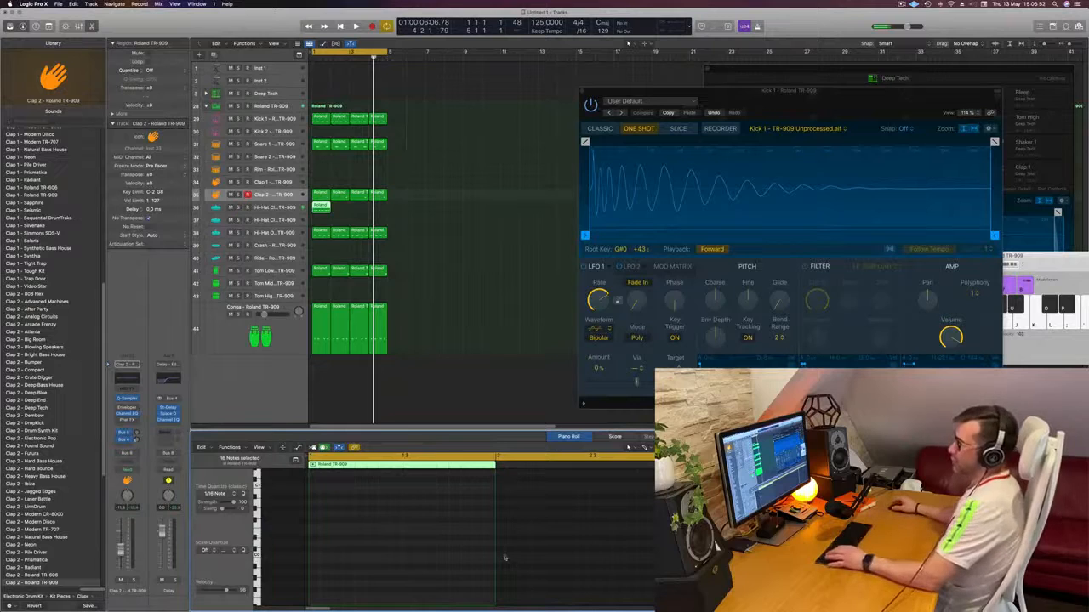
key(space)
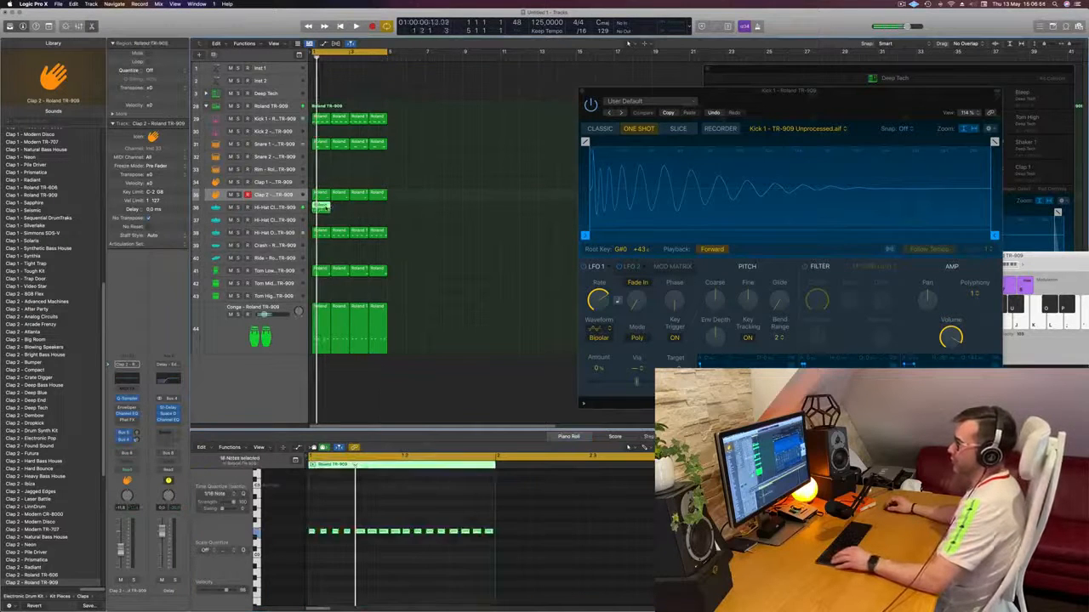
mouse_move(328, 208)
mouse_down()
mouse_move(366, 215)
mouse_move(336, 219)
mouse_up()
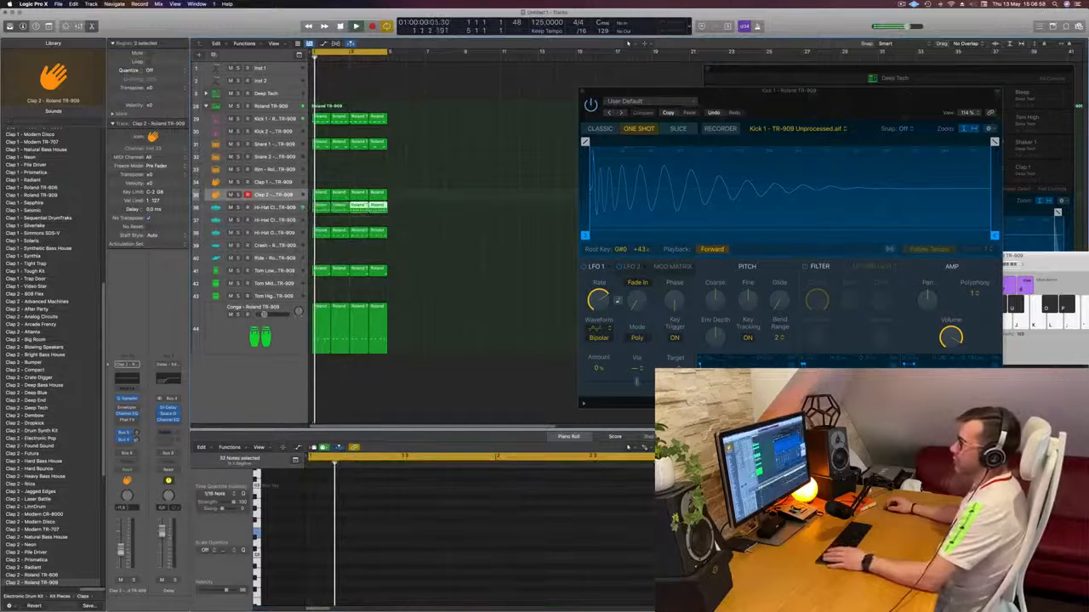
Step: Select the first Hi-Hat Closed track with its four regions, play the loop and open the track's Channel EQ
click(271, 207)
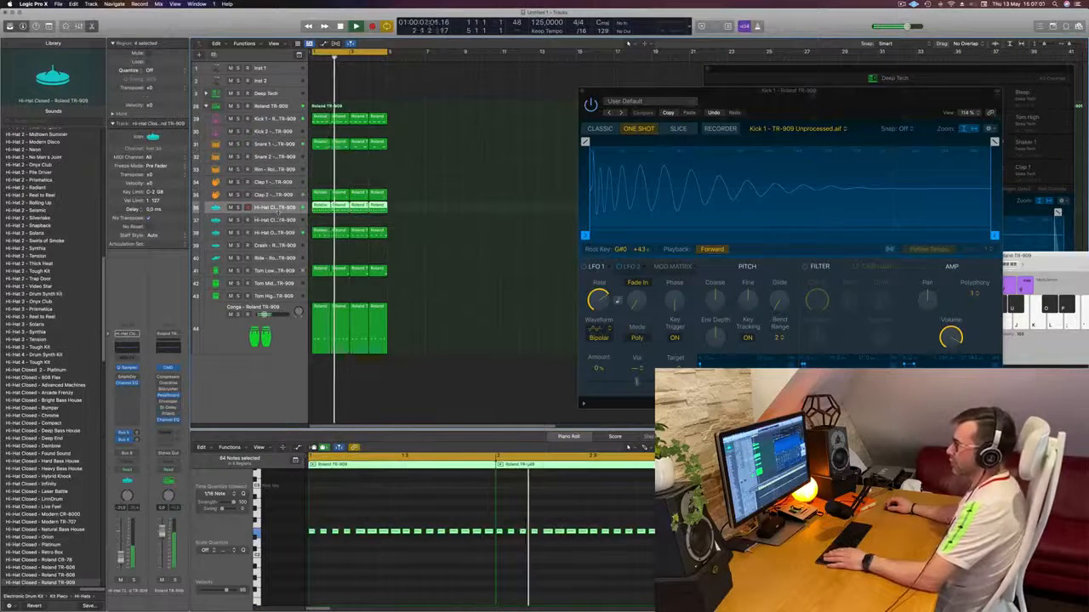
click(383, 559)
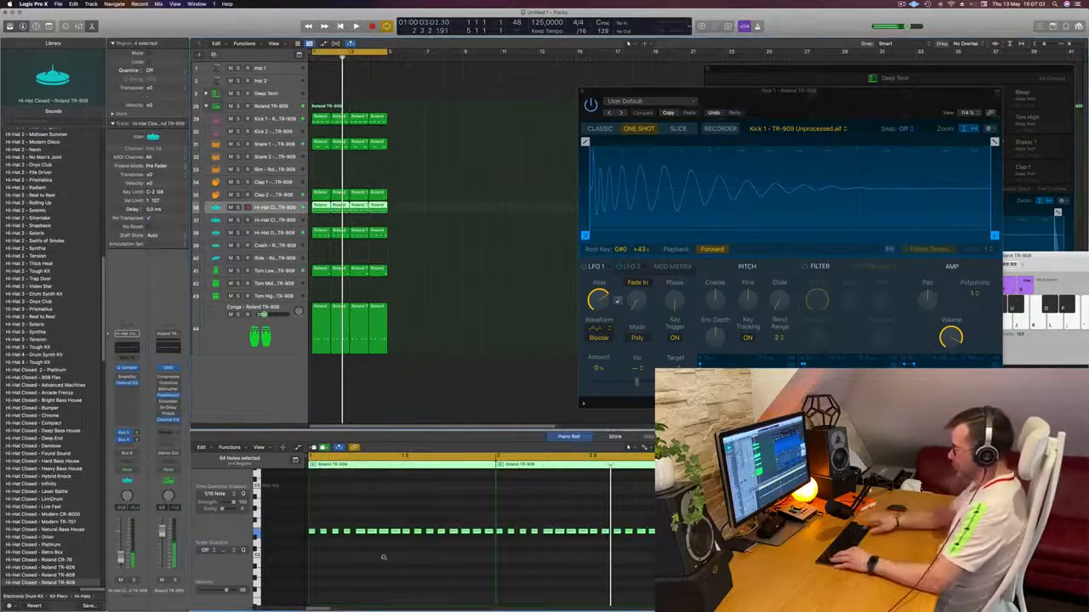
key(space)
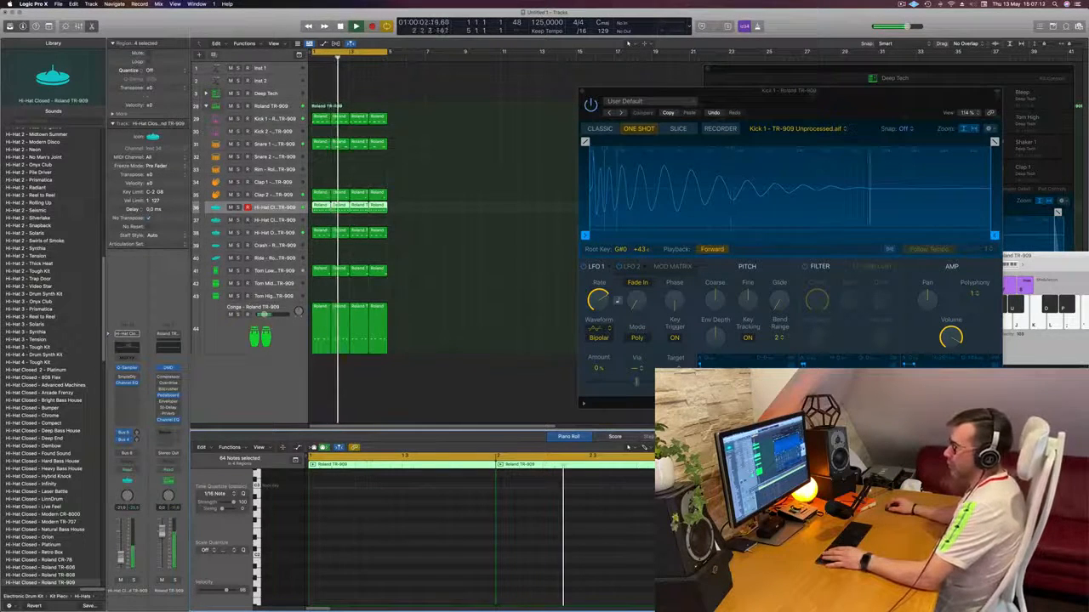
click(127, 346)
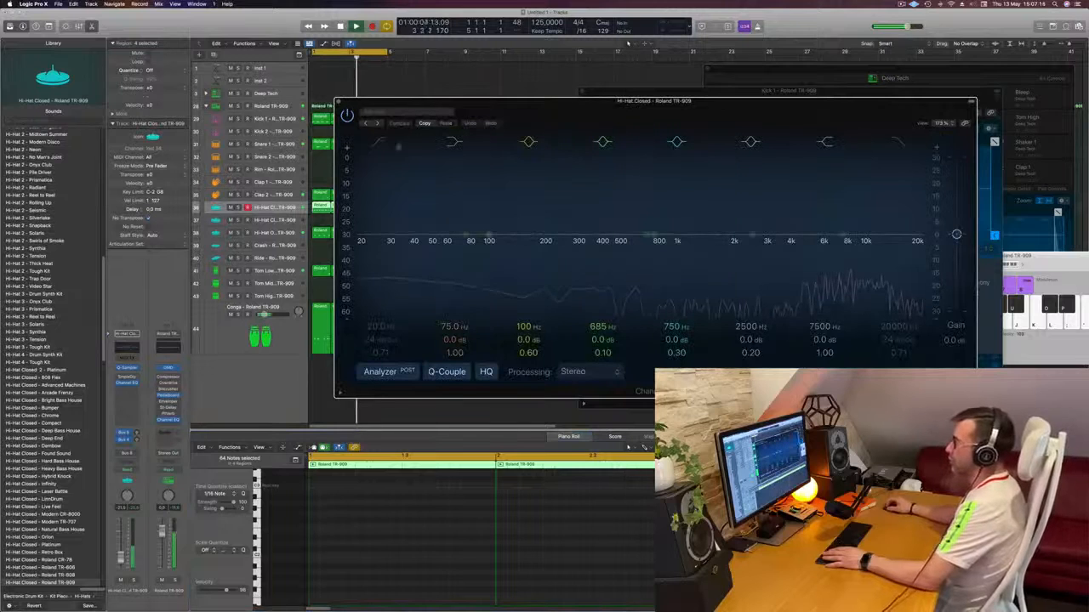
Step: Enable a low cut at 300 Hz with a 24 dB/Oct slope on the hi-hat, move the EQ window aside and deselect the regions
click(380, 142)
drag(381, 195, 679, 205)
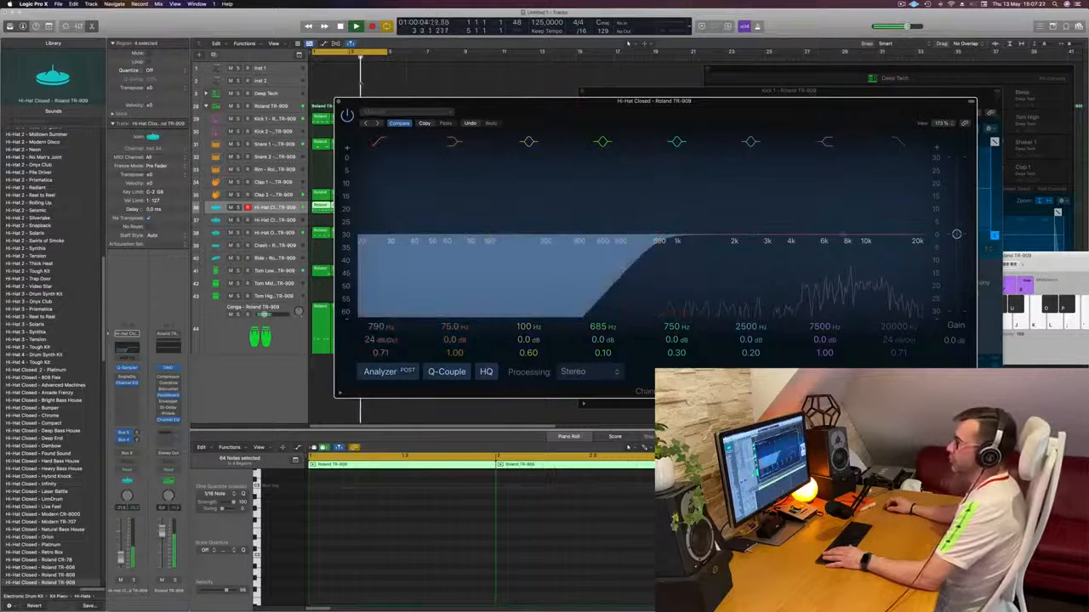
drag(661, 241, 582, 246)
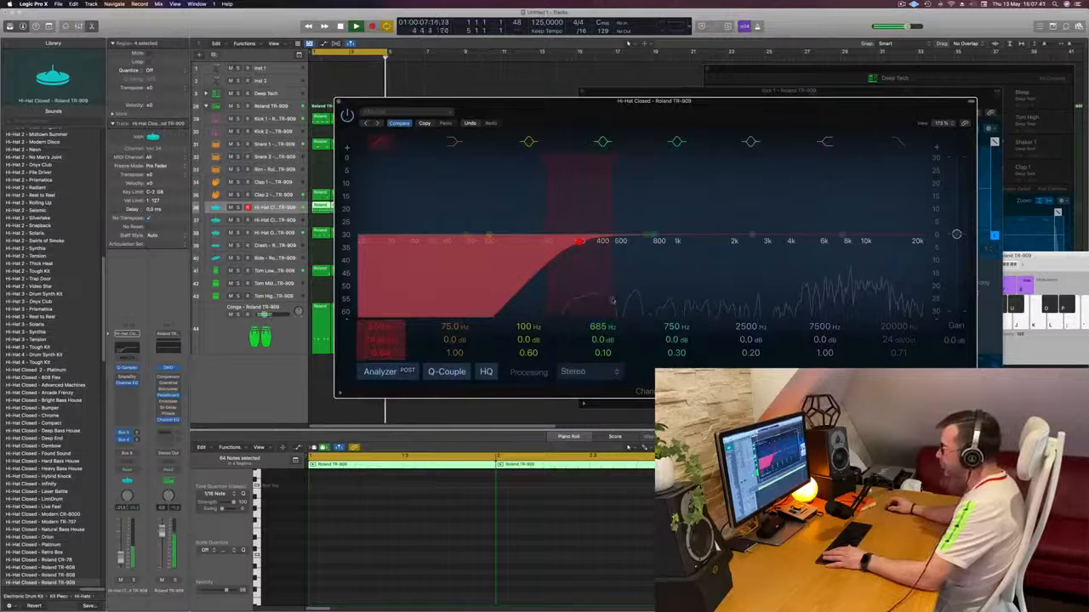
drag(513, 115, 527, 119)
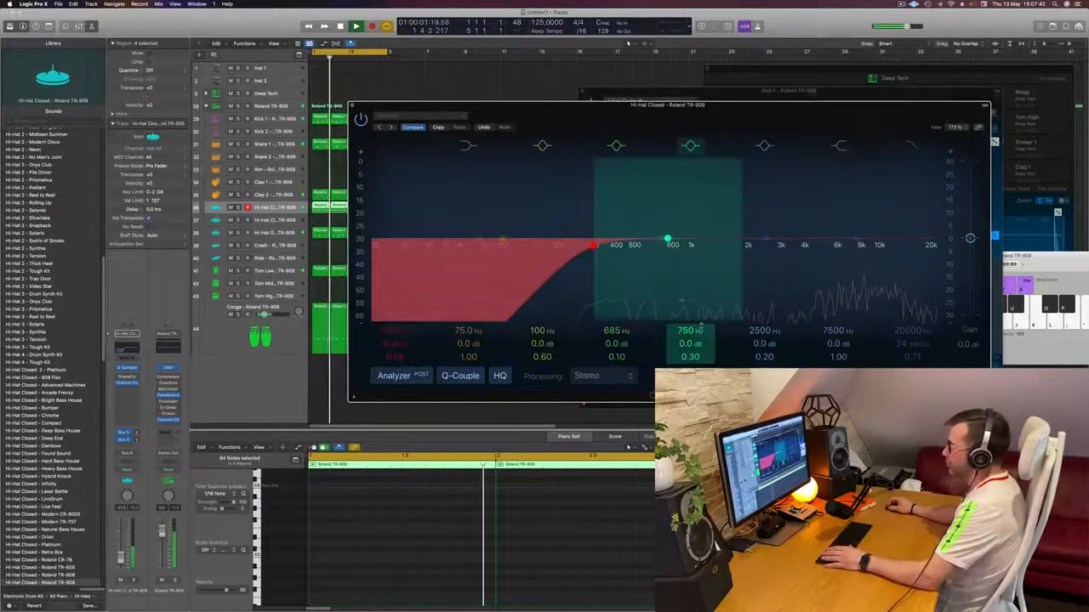
drag(608, 117, 863, 134)
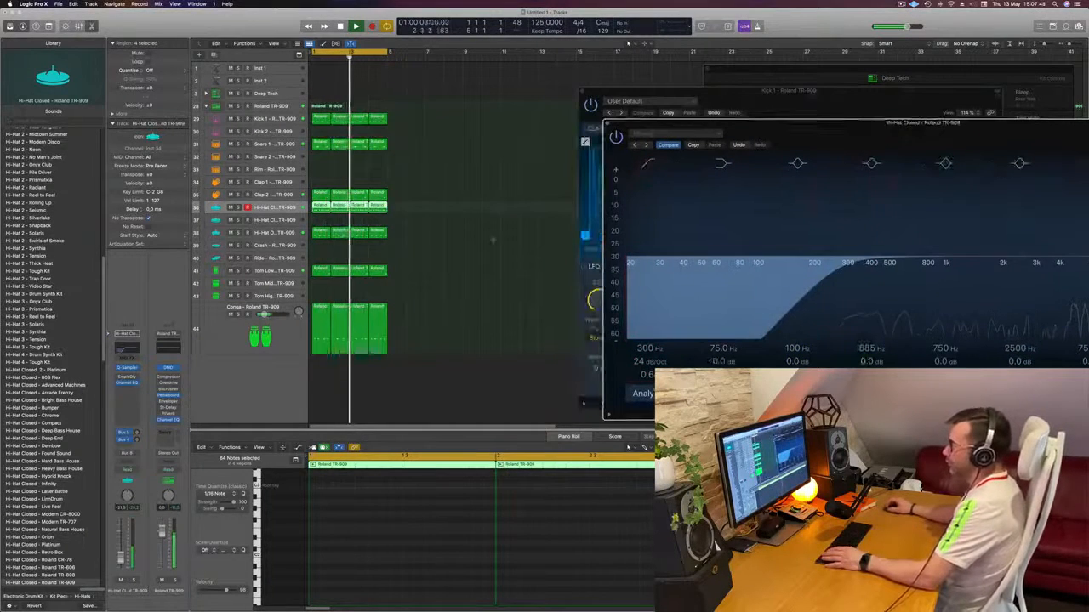
click(514, 211)
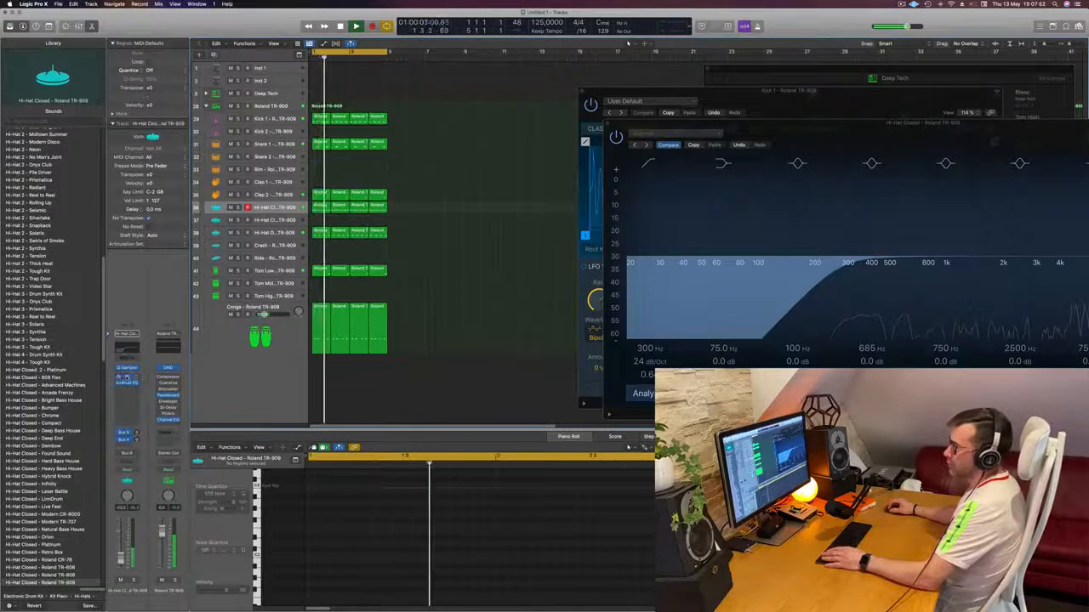
Step: Open the first Hi-Hat Closed track's Sample Delay, fine-tune the track's volume during playback and close the plug-in
click(126, 377)
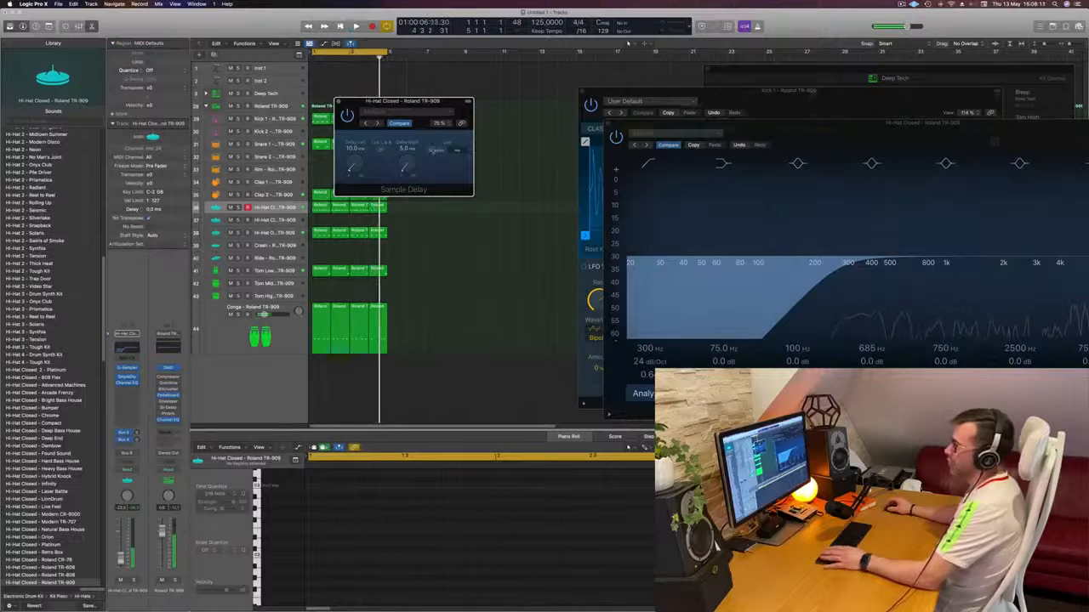
drag(434, 105, 509, 166)
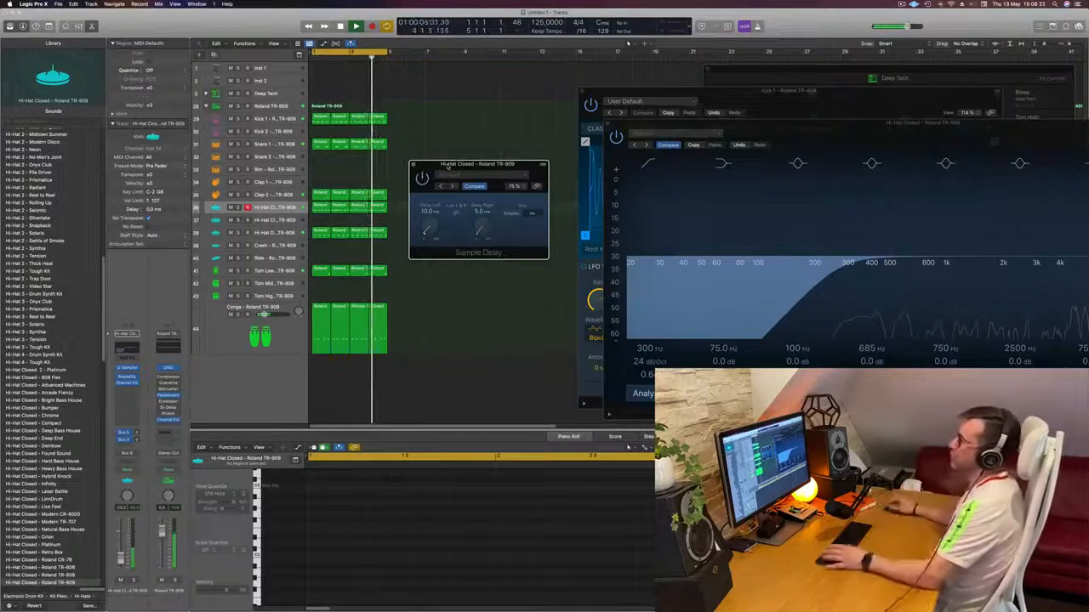
drag(447, 166, 434, 165)
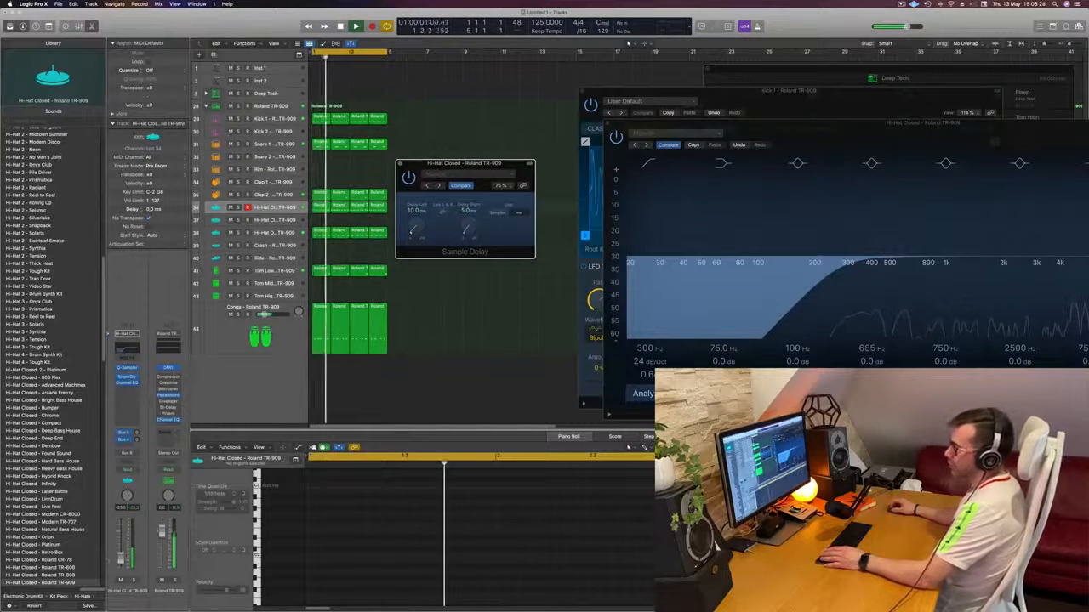
click(121, 560)
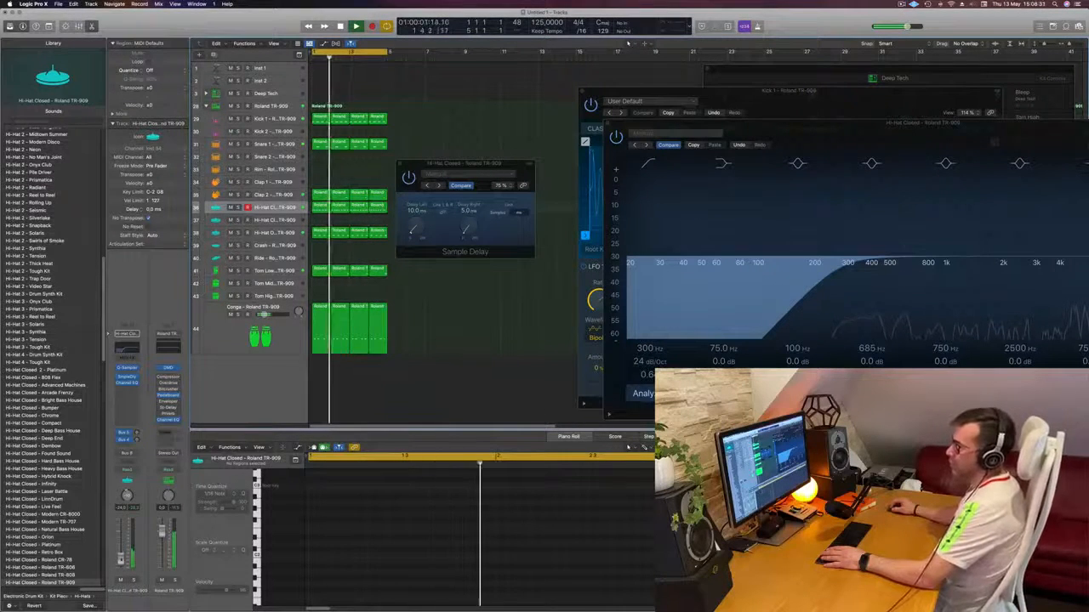
drag(473, 163, 393, 172)
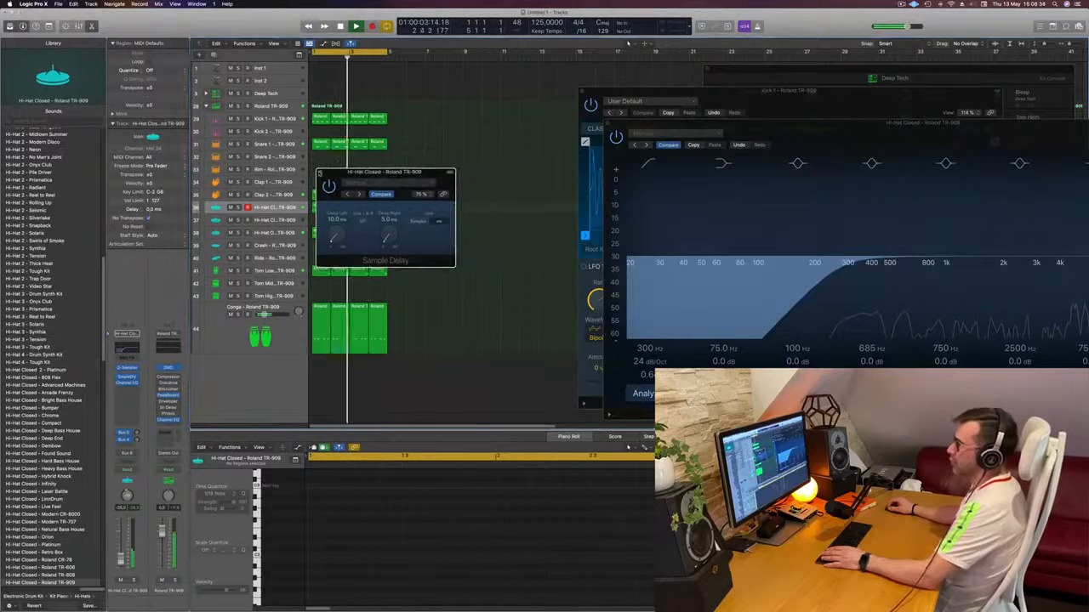
click(320, 172)
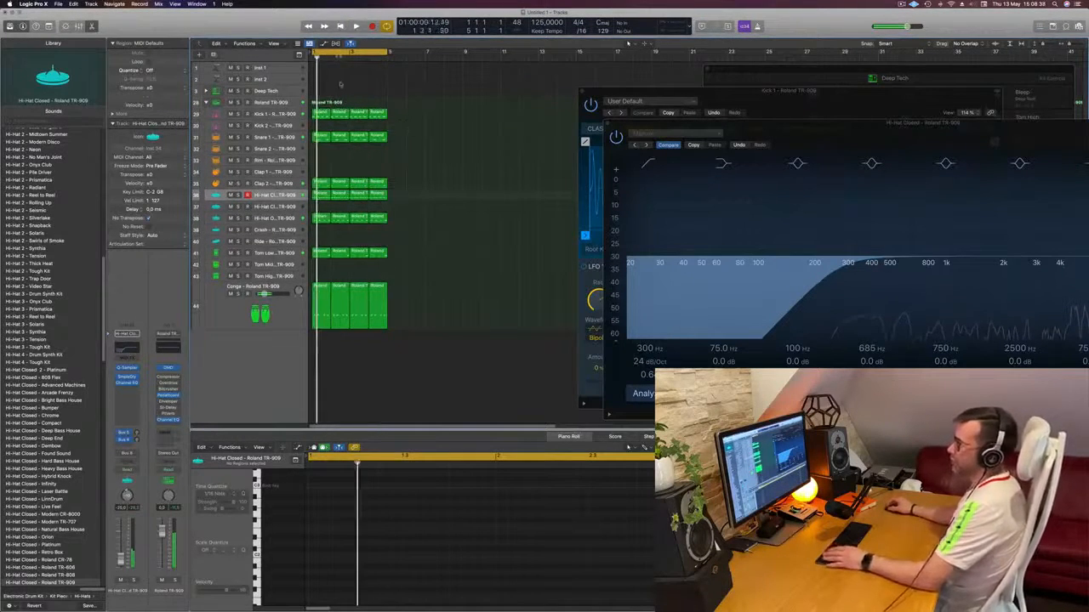
Step: Expand the Deep Tech track stack and copy the first Roland TR-909 Kick 1 region to its Kick 1 track at bar 1
click(320, 114)
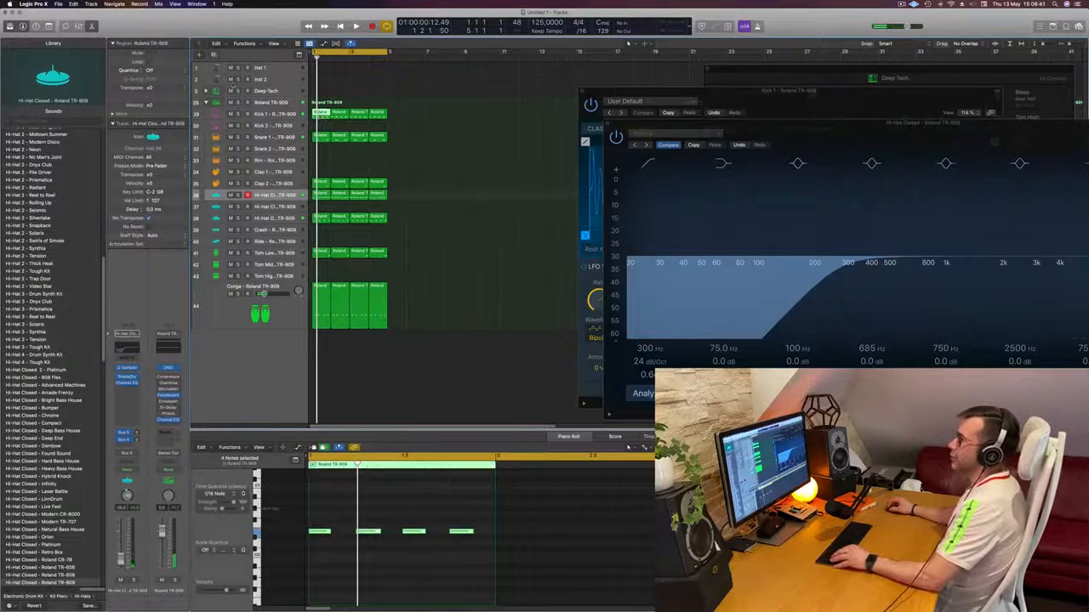
click(270, 91)
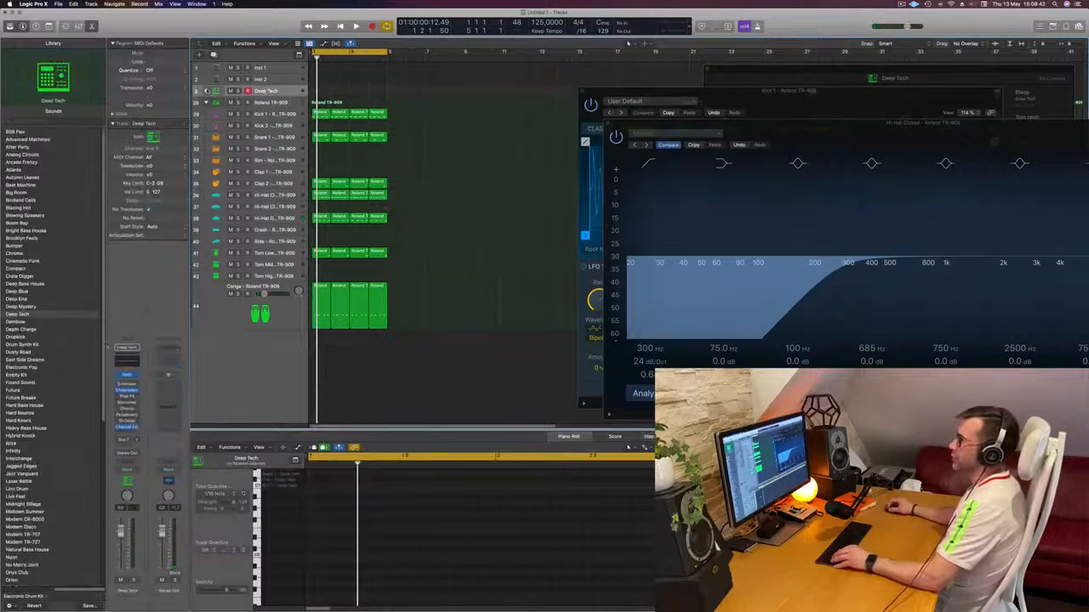
click(205, 90)
click(318, 390)
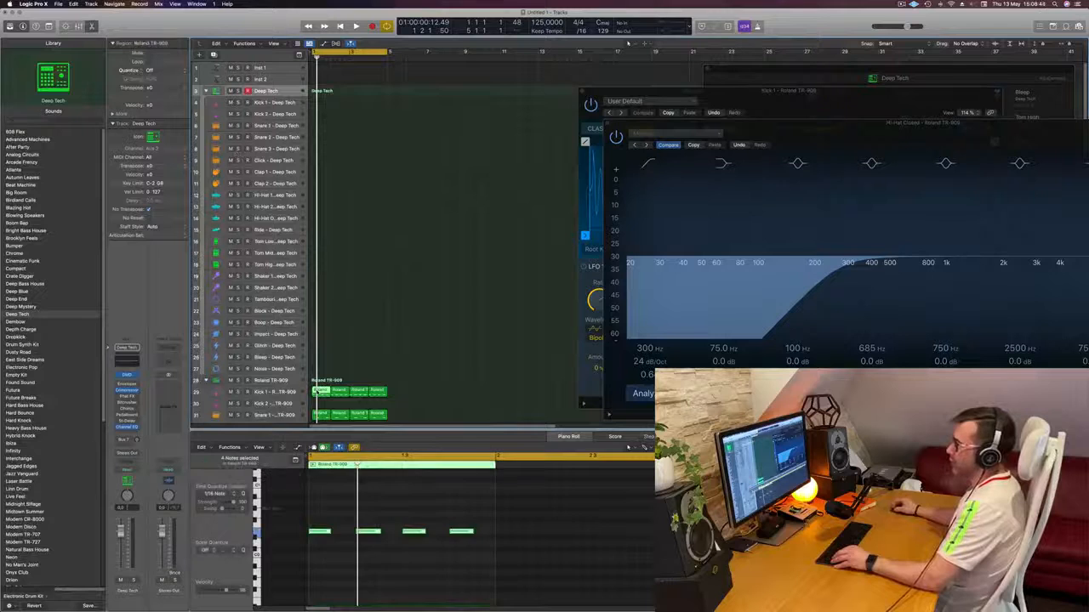
drag(320, 390, 321, 103)
key(space)
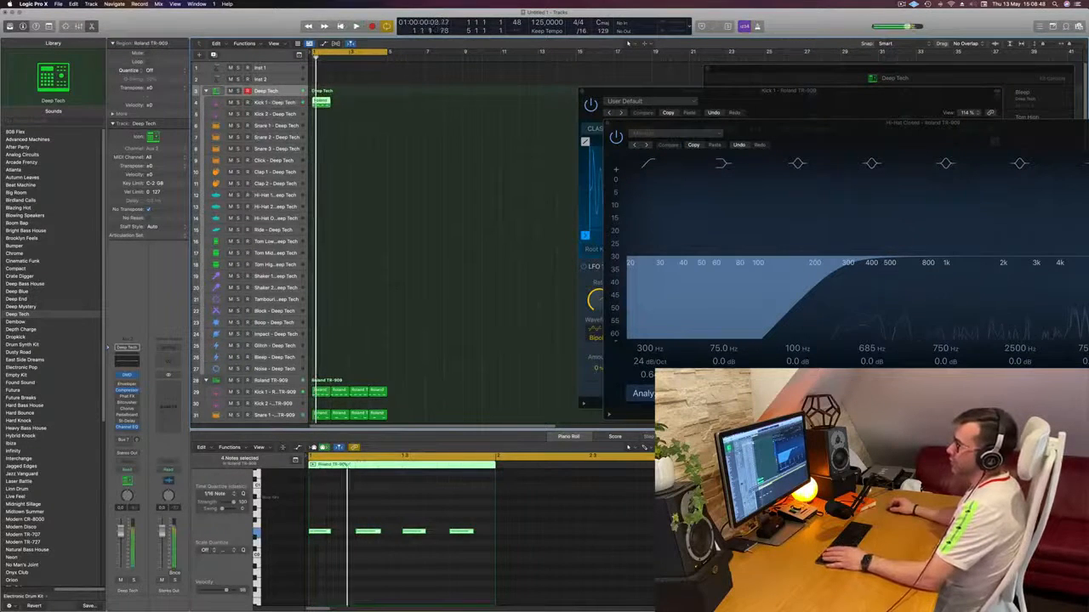
Step: Select the Kick 1 - Deep Tech track, play it and repeat its region to fill four bars
click(276, 102)
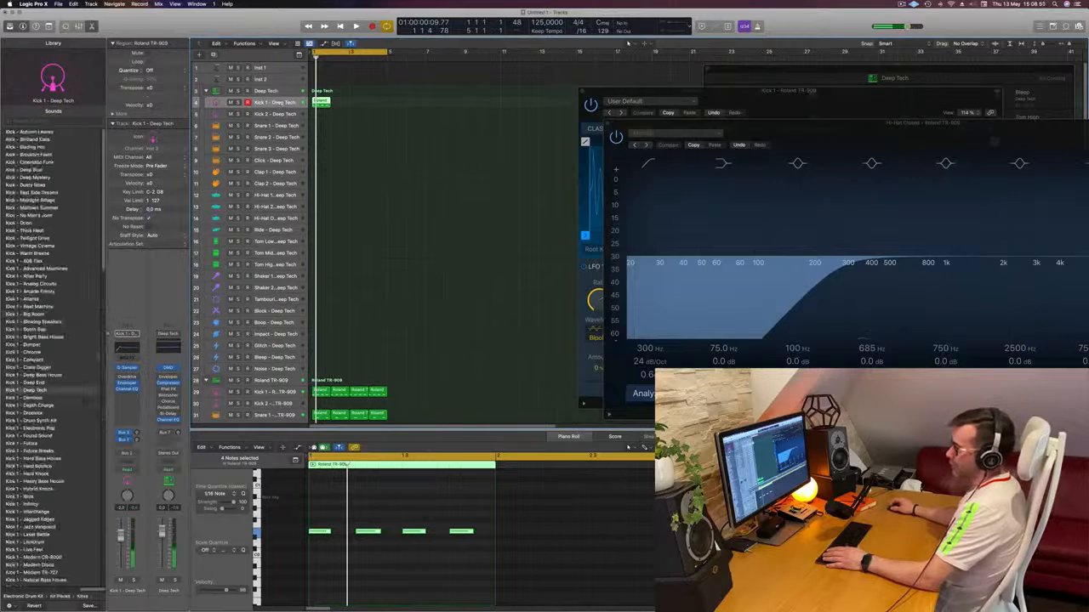
key(space)
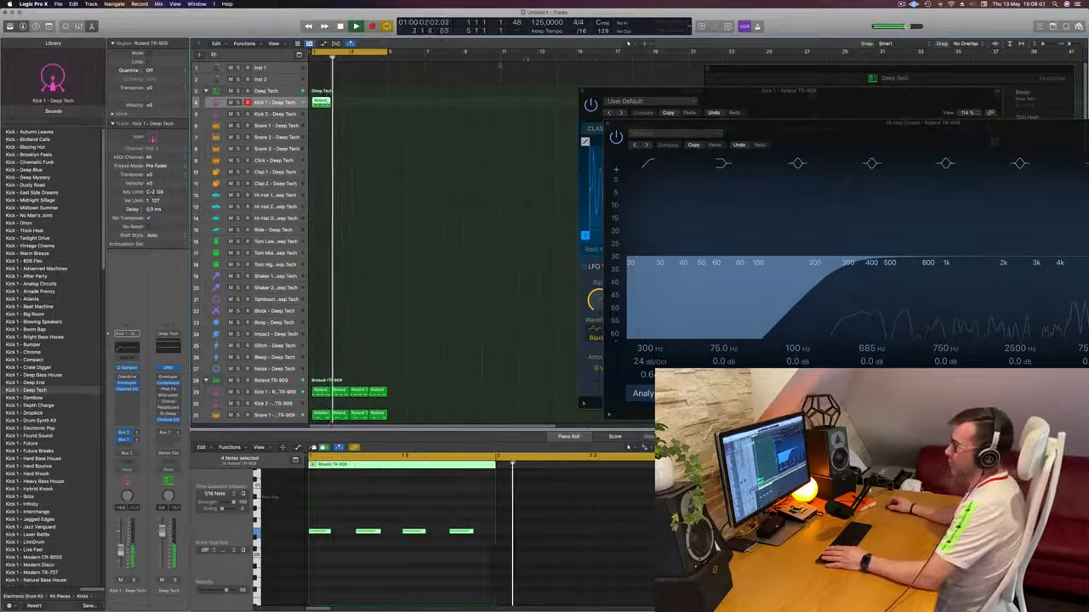
drag(334, 102, 309, 125)
scroll(337, 533, down, 3)
scroll(338, 534, left, 2)
scroll(341, 536, right, 5)
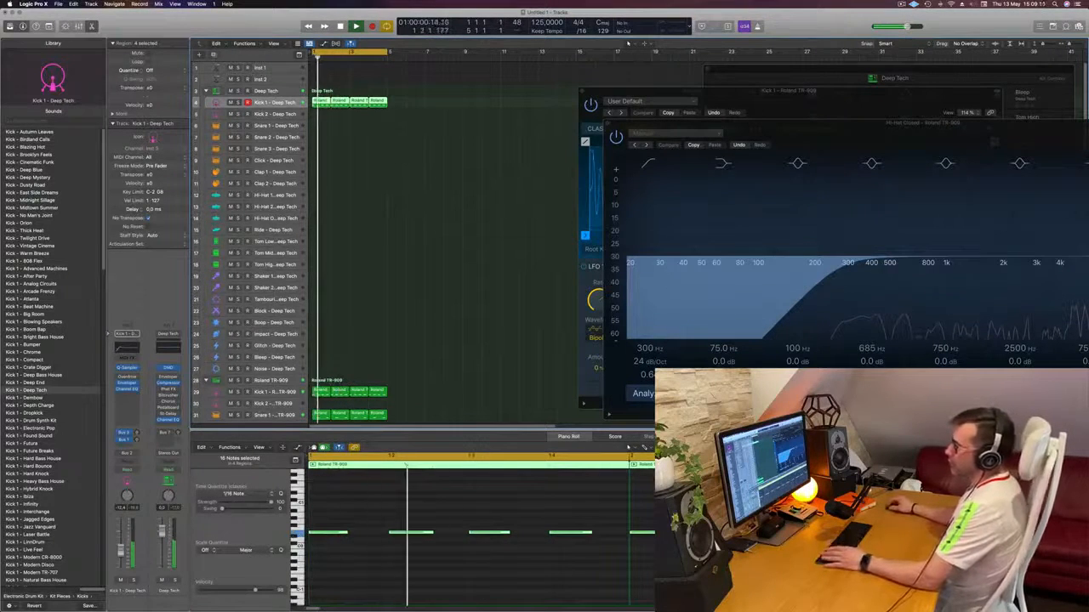
Step: Audition the Kick 2 patches Advanced Machines, After Party and Analog Circuits, and load Kick 2 - Arcade Frenzy on the first Deep Tech kick track
scroll(75, 343, down, 2)
scroll(72, 374, down, 4)
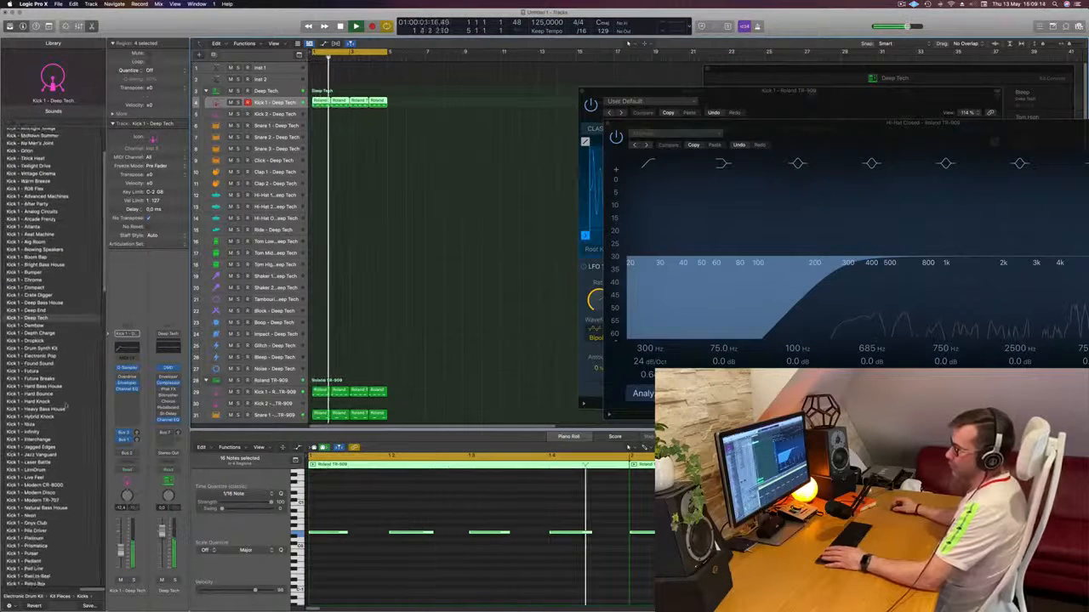
scroll(66, 408, down, 15)
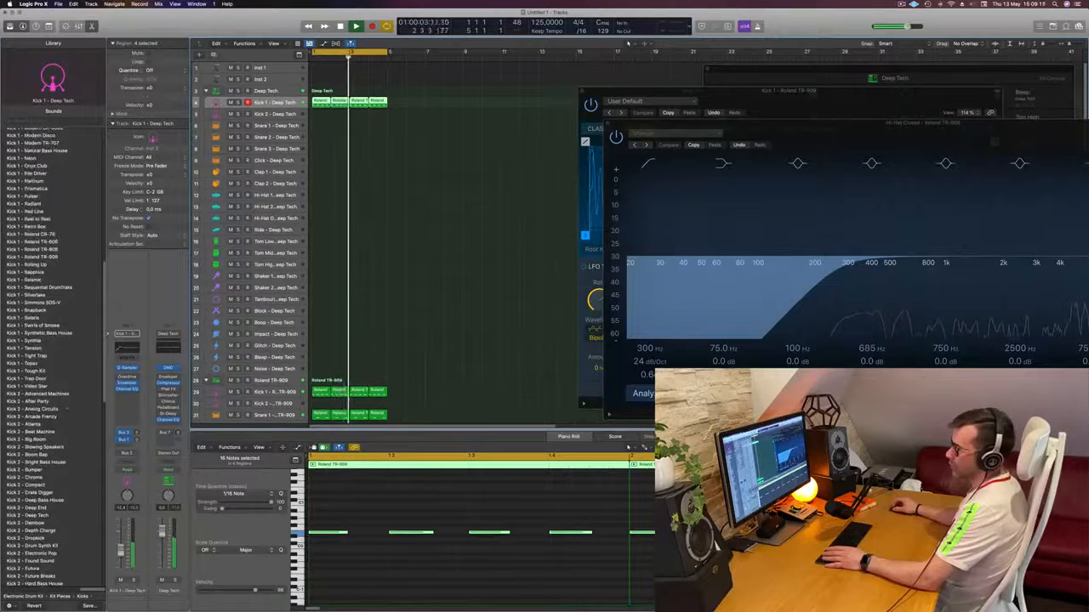
click(38, 394)
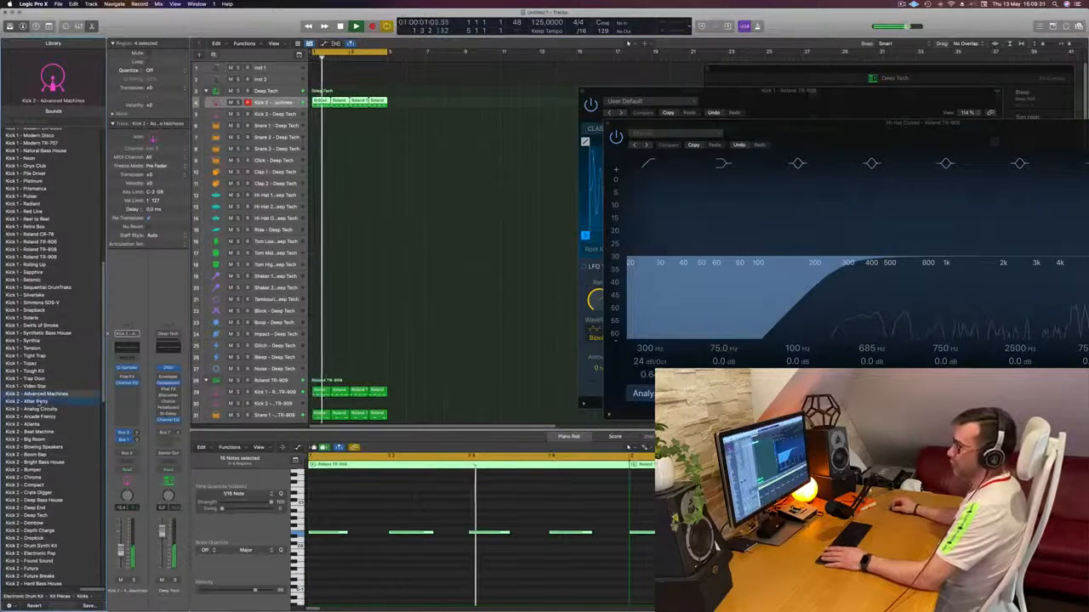
click(35, 401)
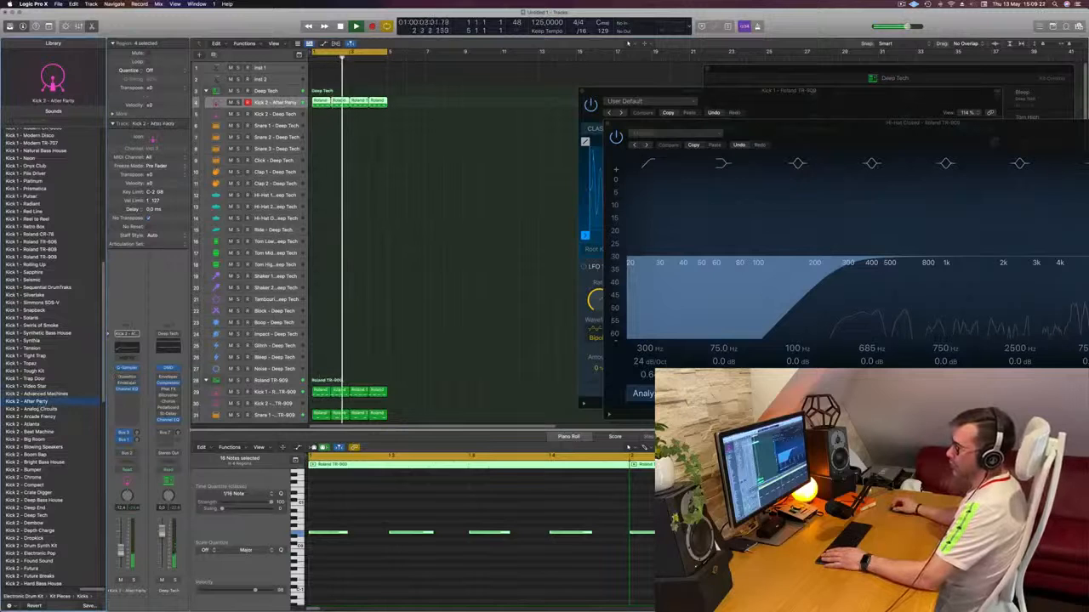
click(38, 409)
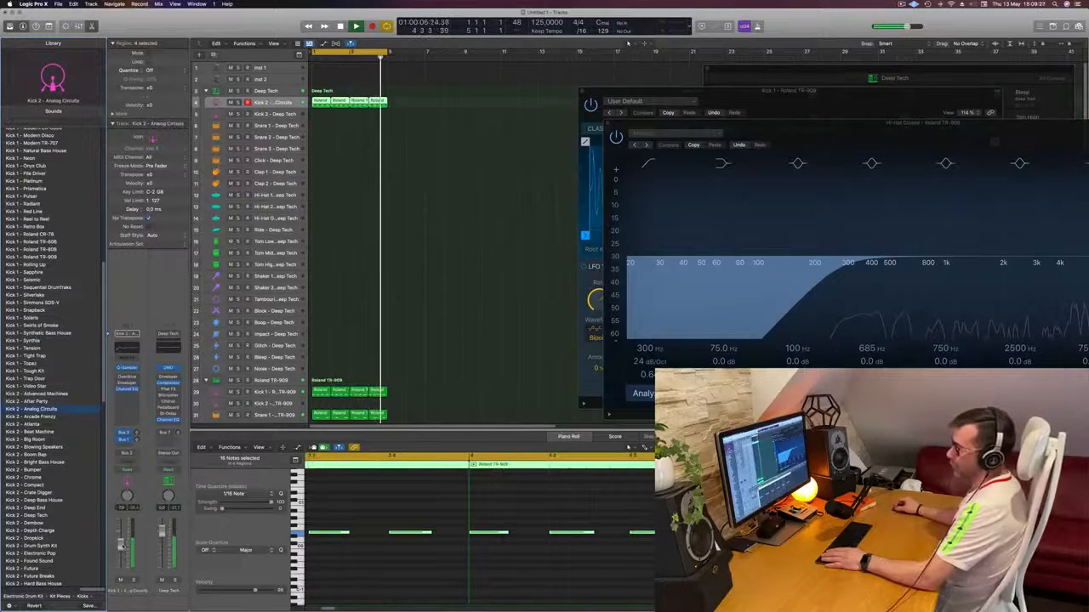
click(27, 417)
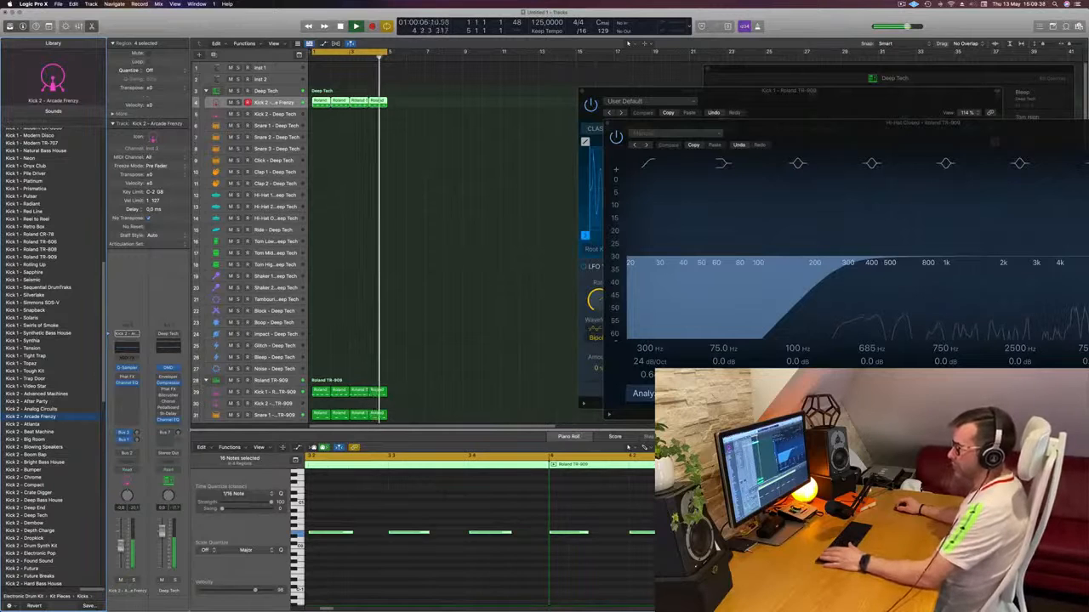
Step: Briefly solo the Arcade Frenzy kick track during playback, raise its volume to 0.0 dB and deselect its regions
key(s)
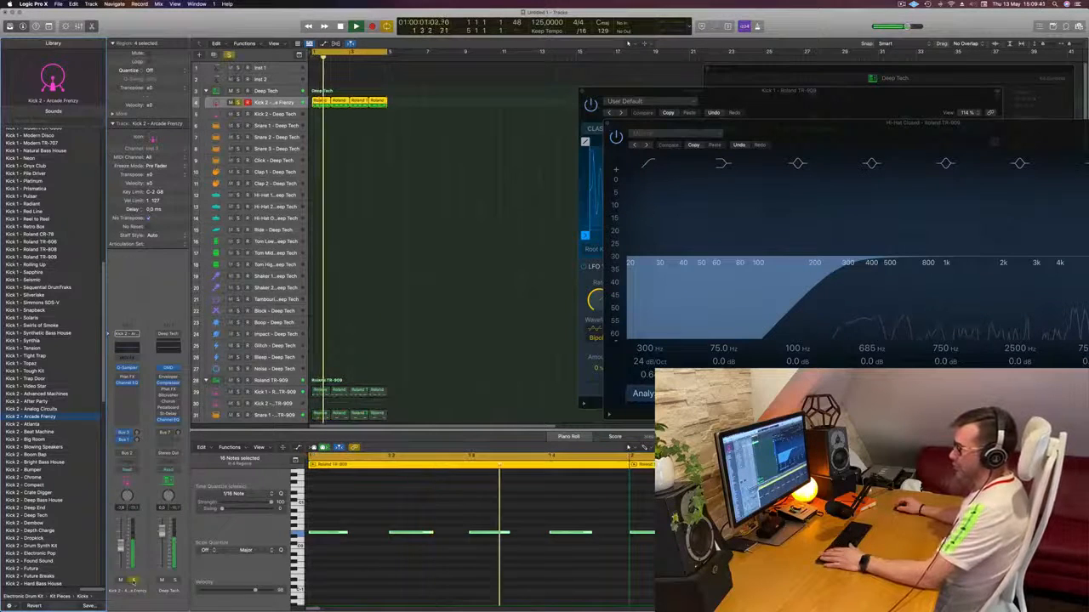
key(s)
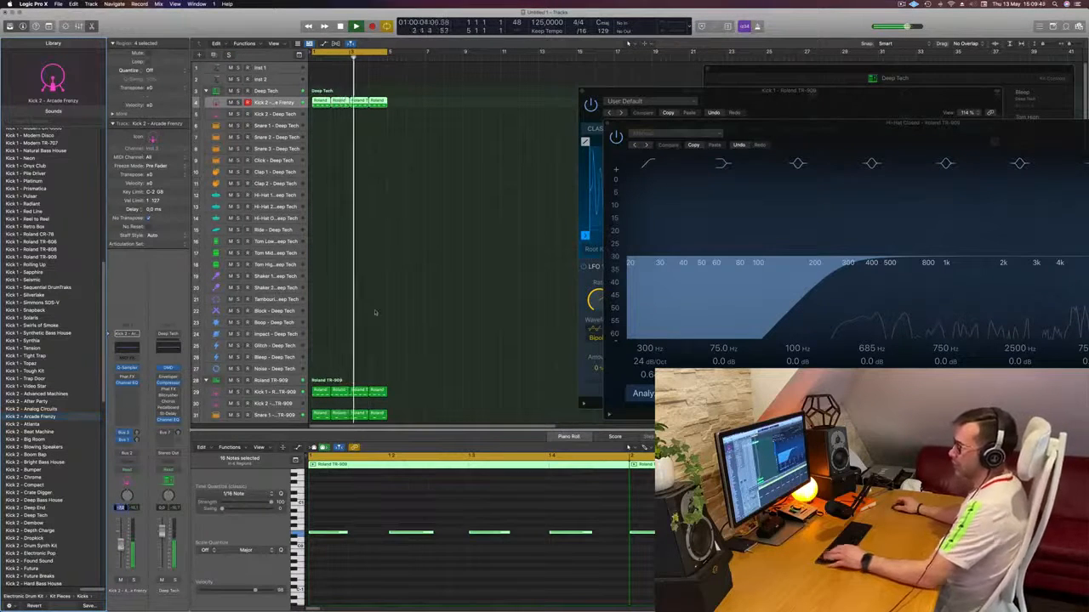
key(super+Left)
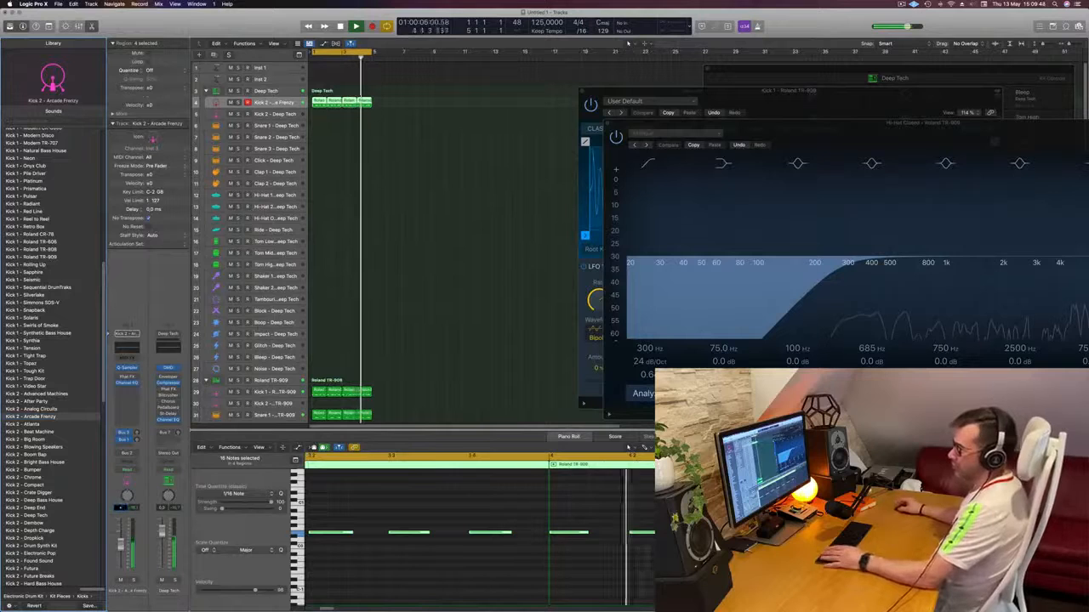
click(430, 304)
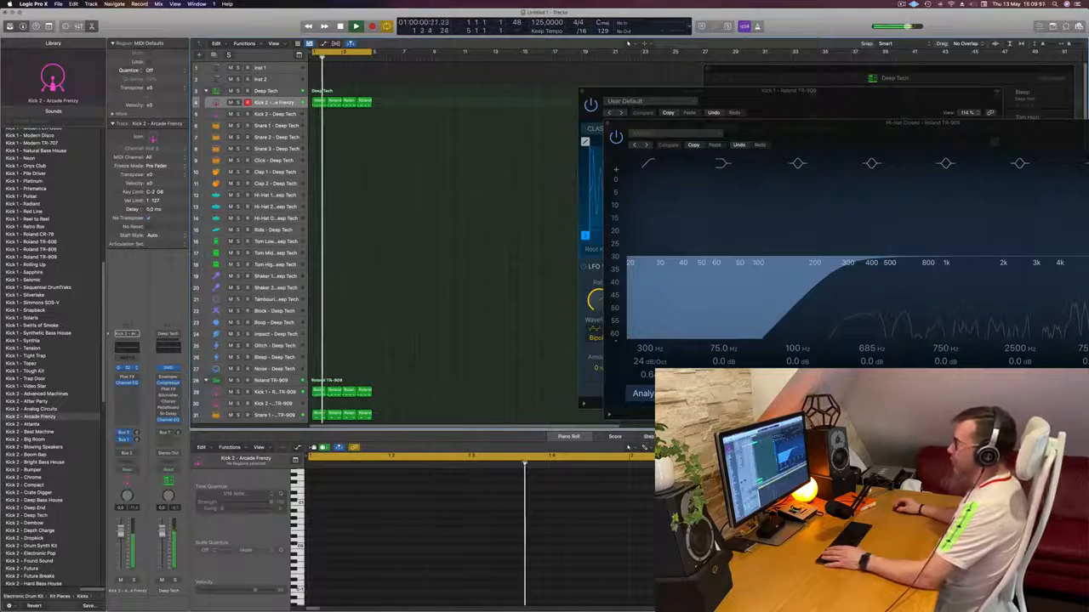
Step: Open the Arcade Frenzy kick in Quick Sampler and set a fade-out of about 1.322 s on its sample
click(128, 368)
drag(599, 101, 646, 105)
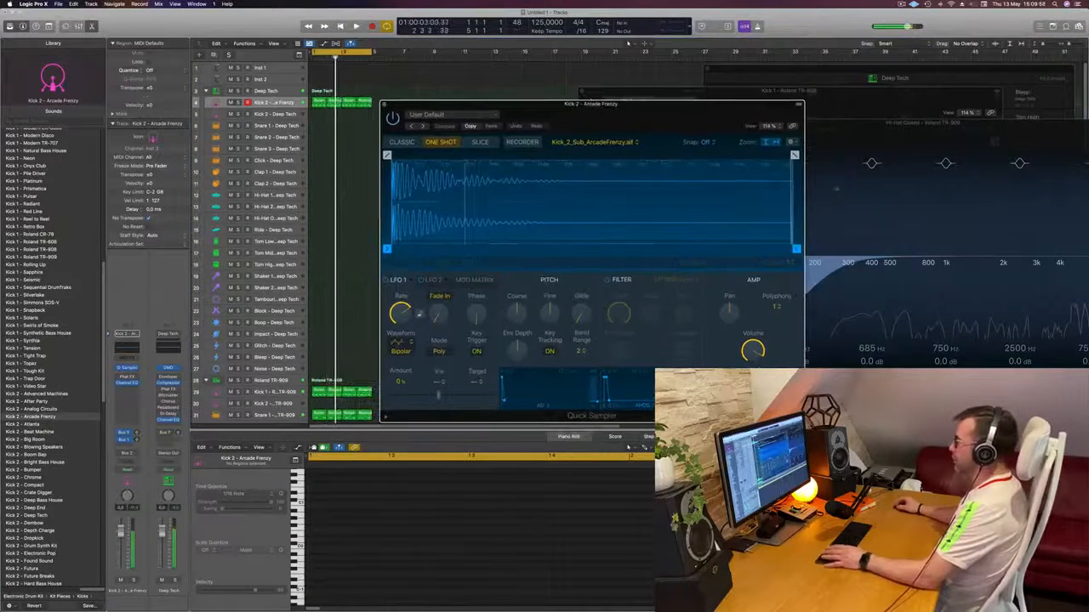
drag(795, 155, 472, 155)
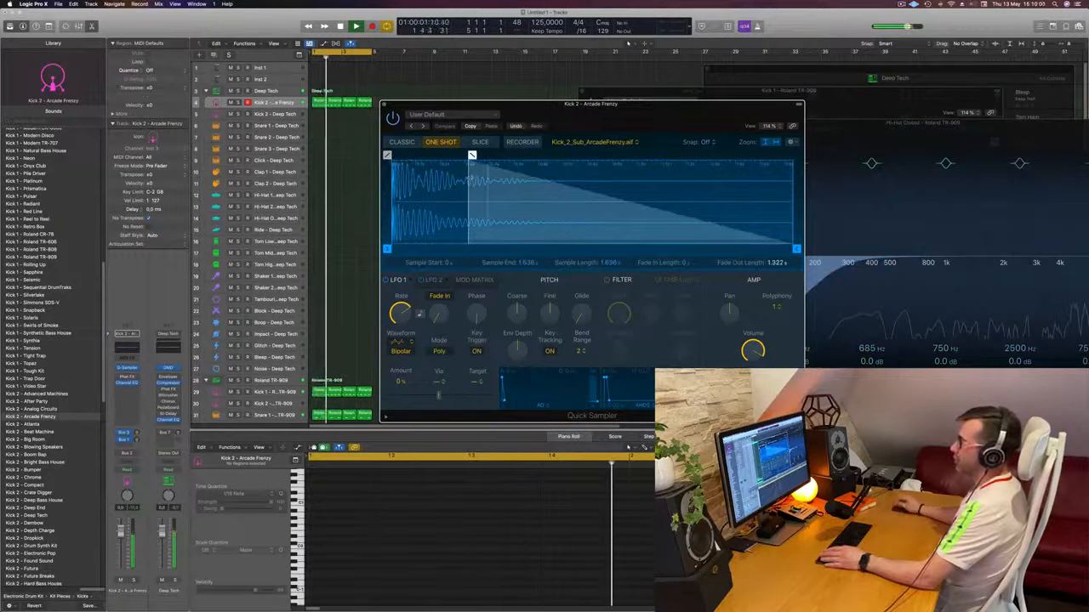
Step: Shorten the kick sample's end to about 1.397 s while the loop plays, and close Quick Sampler
mouse_move(800, 285)
mouse_down()
mouse_move(920, 286)
mouse_move(900, 250)
mouse_up()
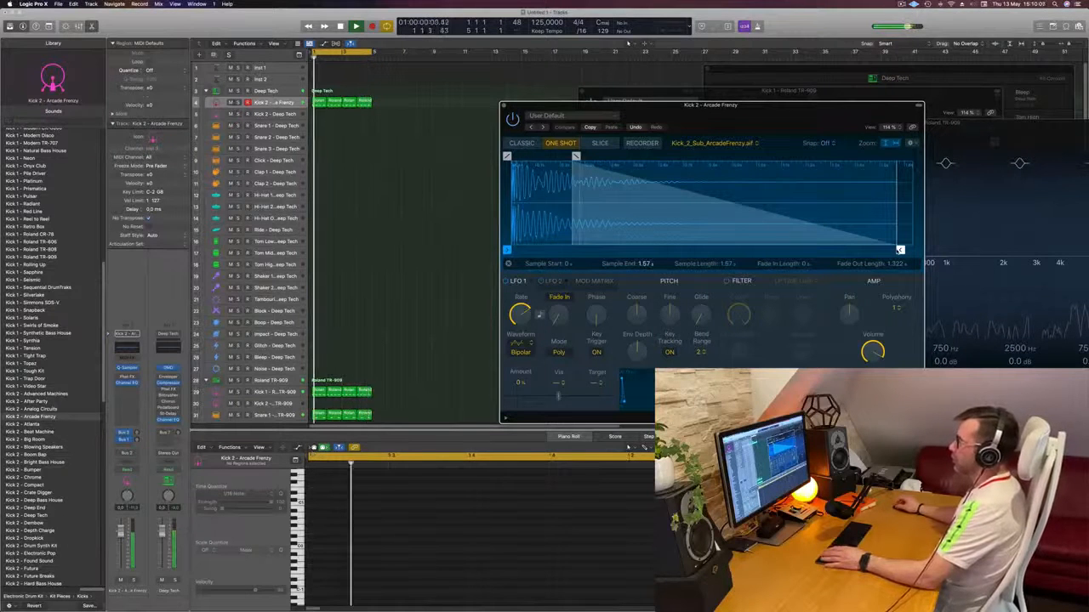
drag(900, 250, 880, 252)
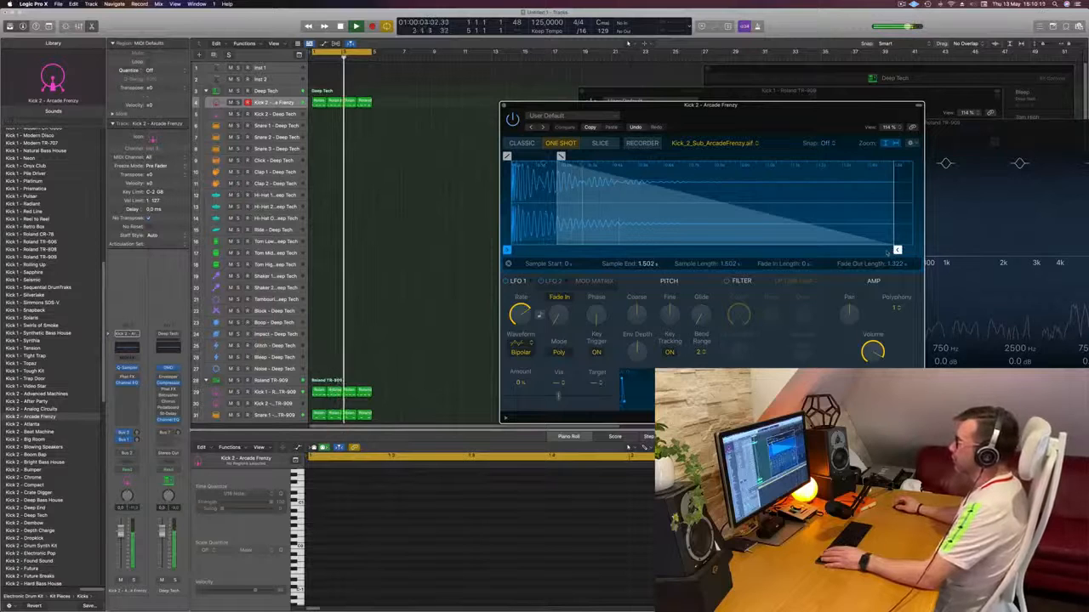
drag(897, 250, 889, 252)
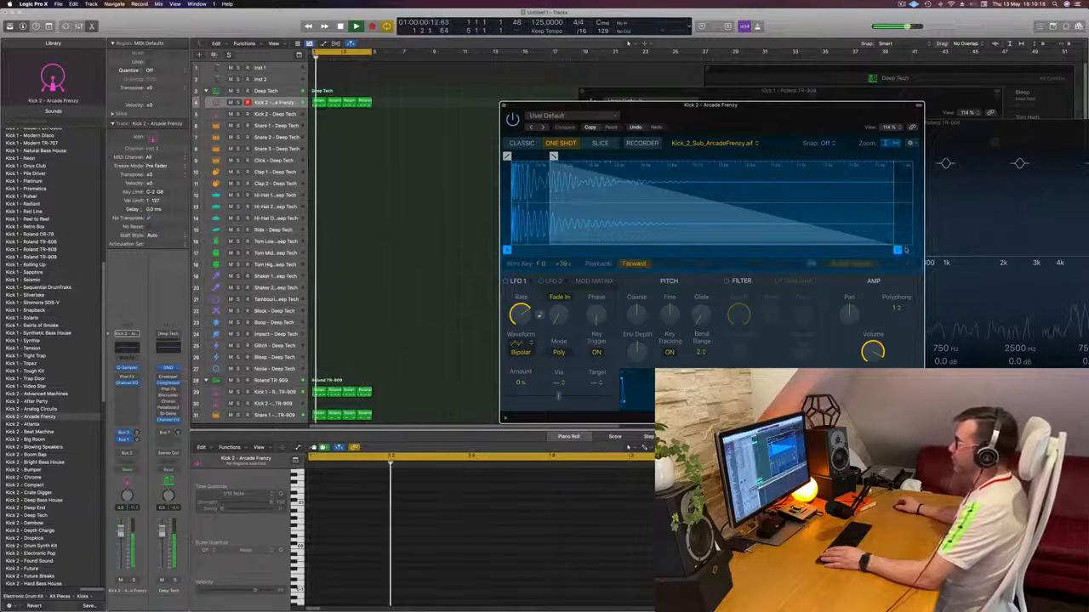
drag(896, 251, 877, 252)
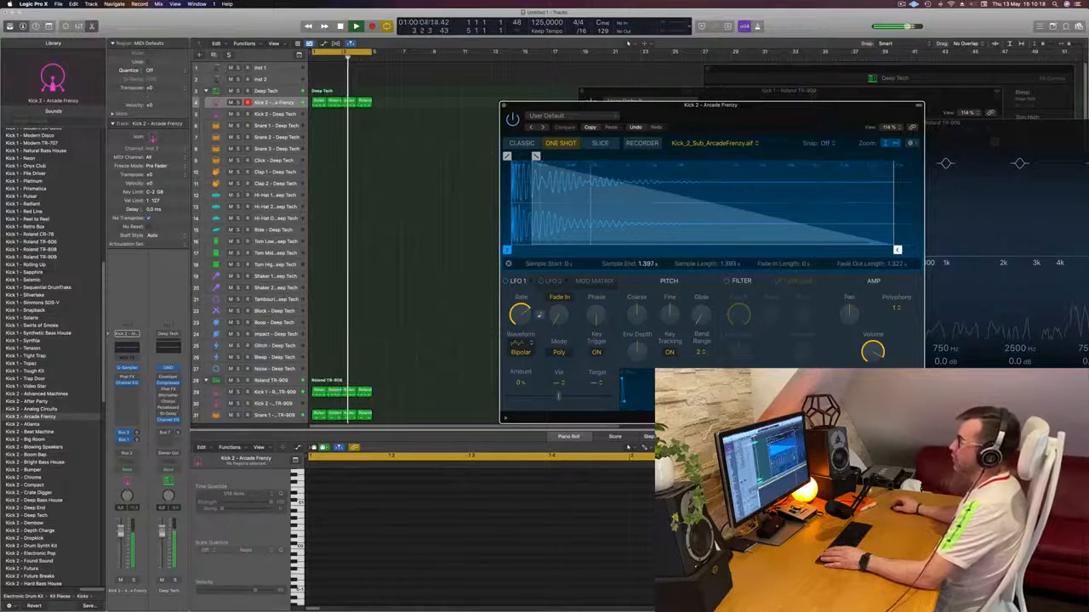
click(504, 106)
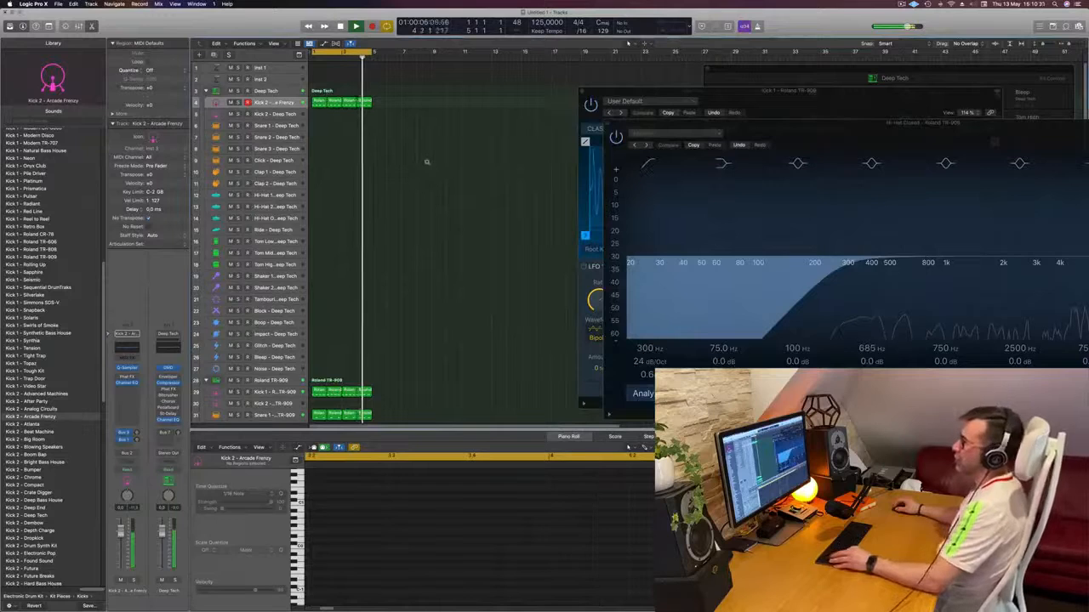
Step: Name all regions in the project after their tracks
scroll(427, 161, down, 3)
scroll(427, 162, down, 2)
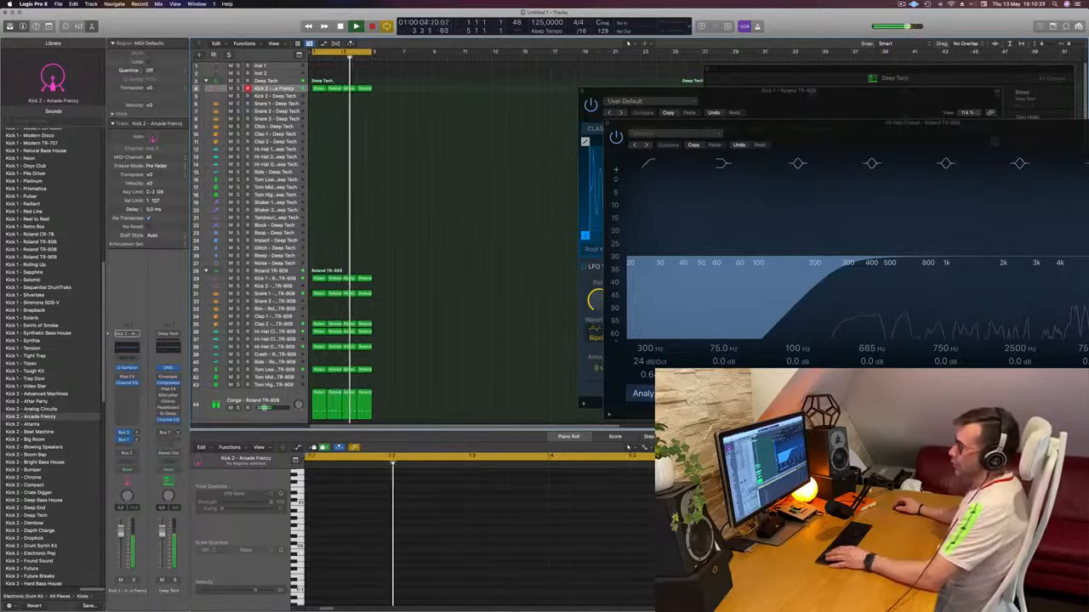
key(super+a)
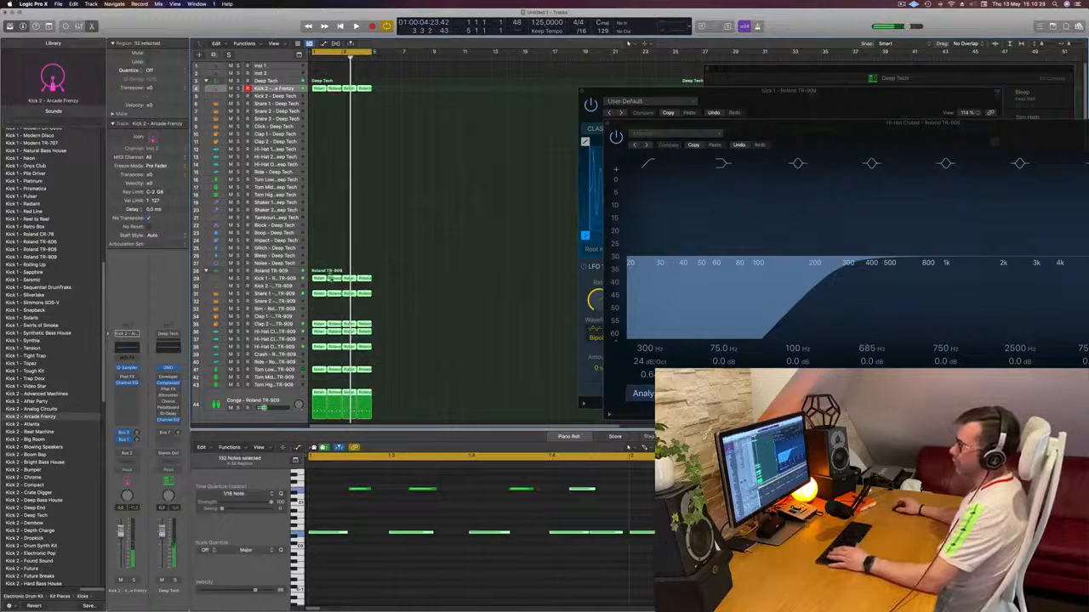
right_click(330, 278)
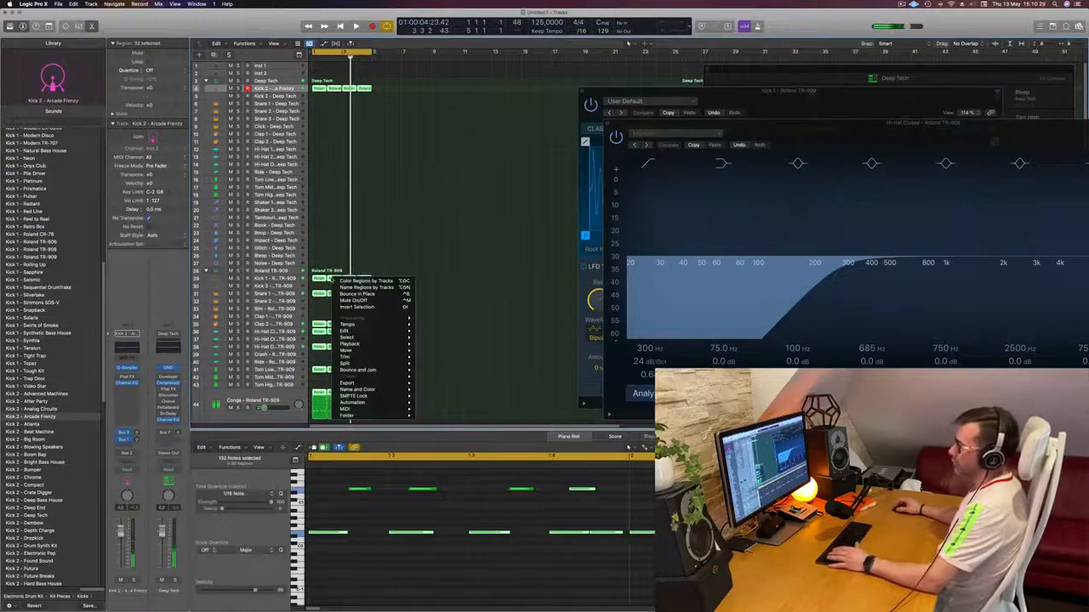
click(344, 288)
click(405, 324)
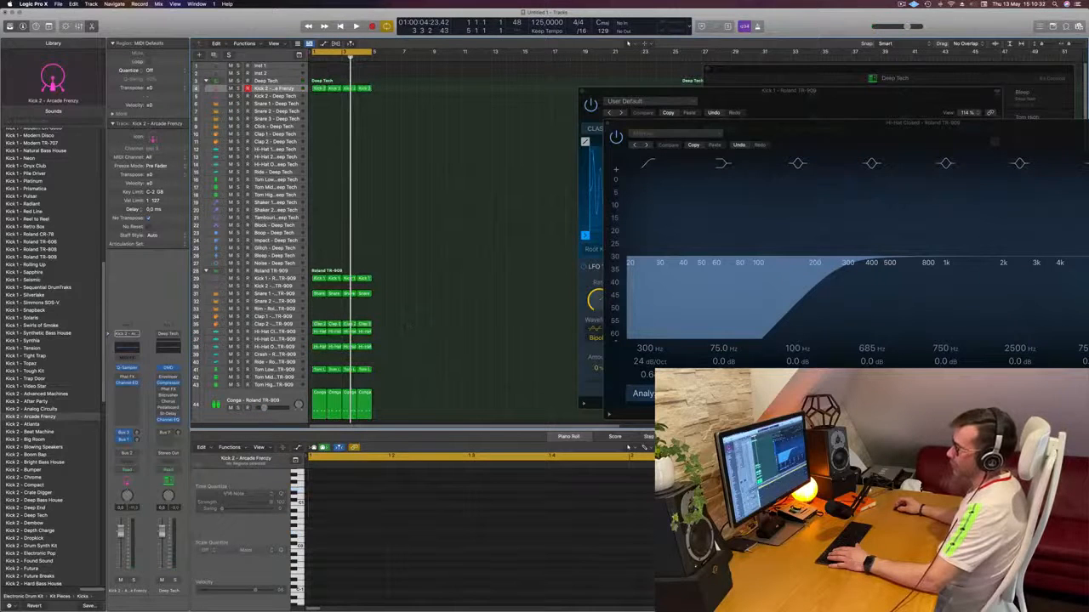
Step: Copy a one-bar Roland TR-909 closed hi-hat region to bar 1 of the Shaker 2 - Deep Tech track and audition it
click(333, 332)
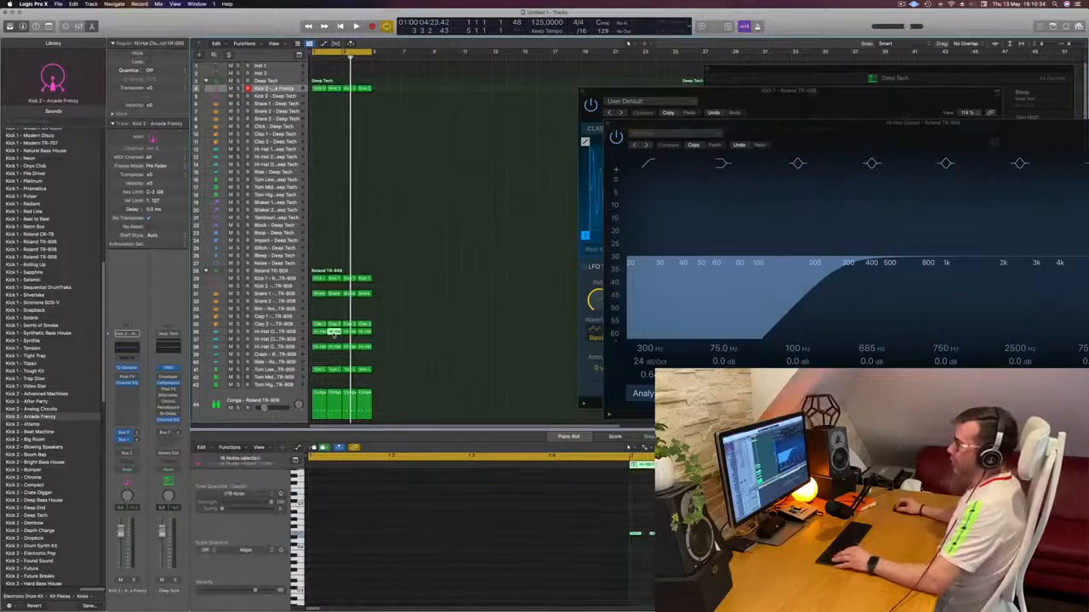
drag(334, 333, 317, 211)
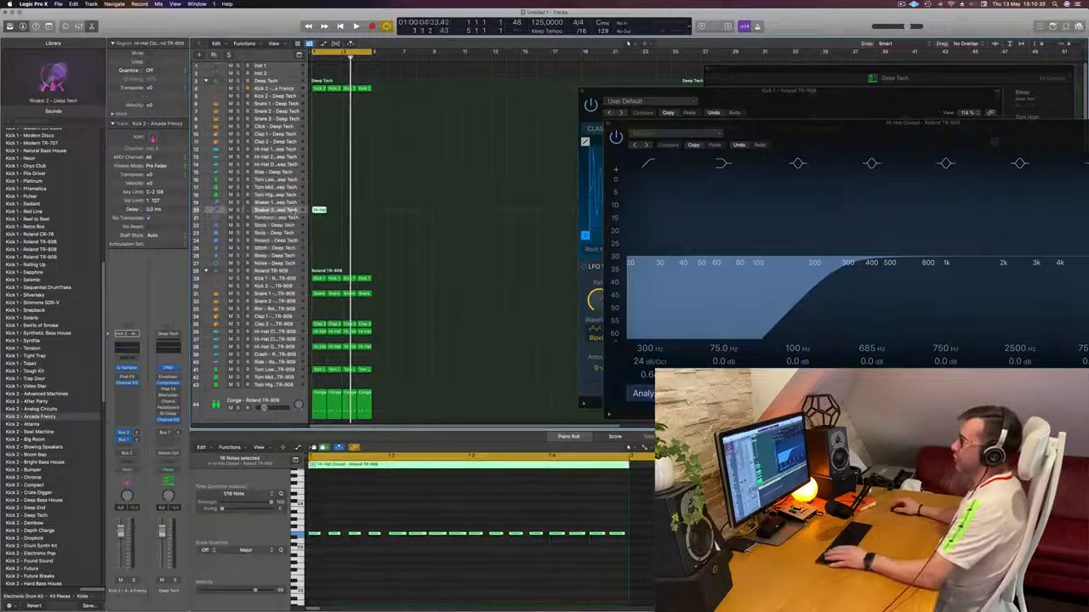
key(space)
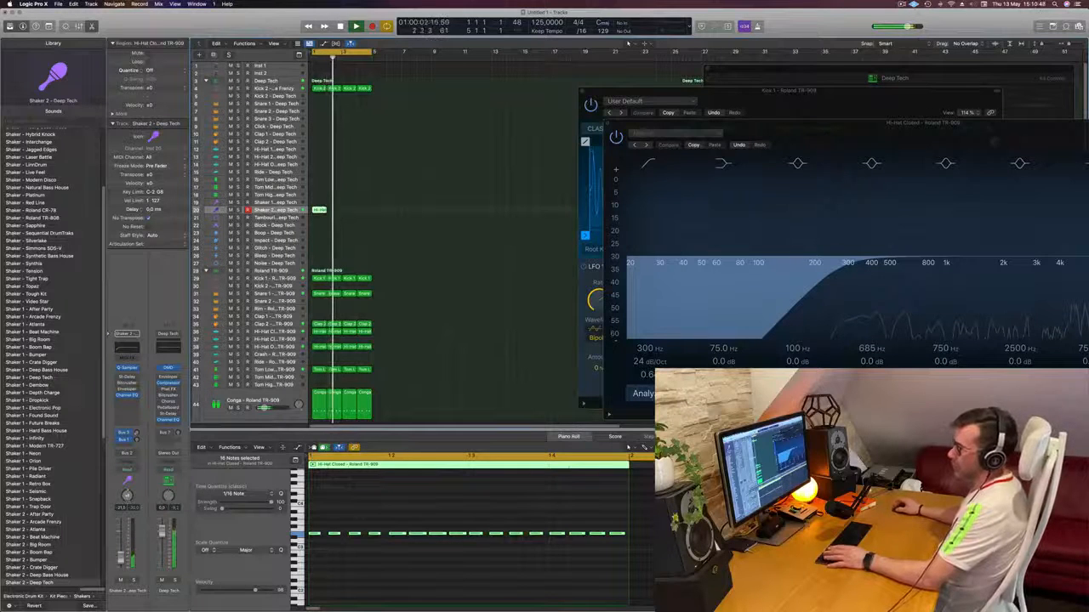
key(space)
Step: Repeat the Shaker 2 region three times to fill the four-bar loop and select all four regions
drag(350, 198, 325, 218)
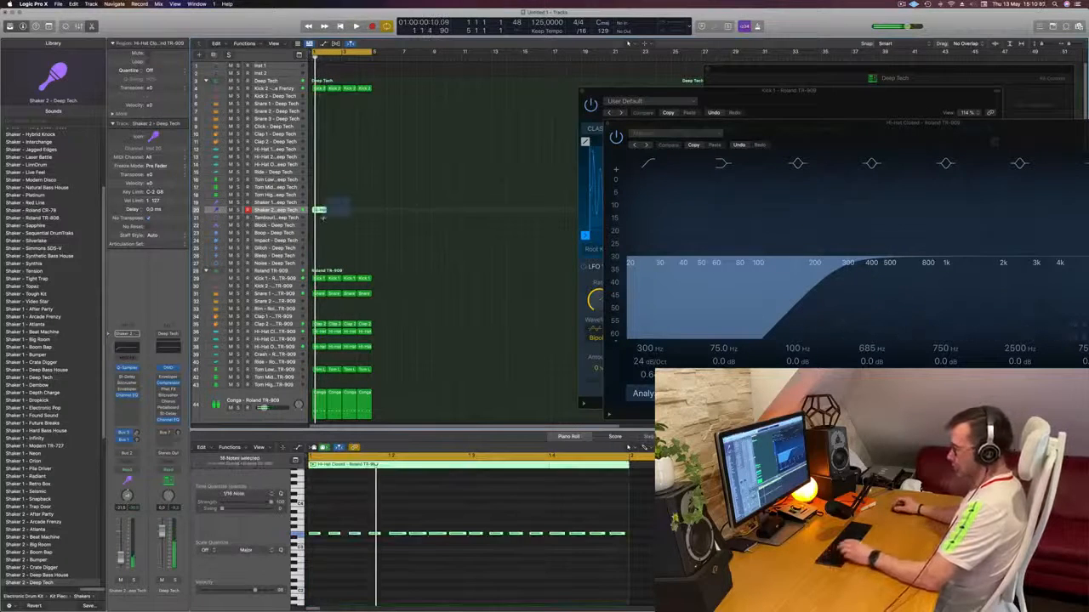
key(super+r)
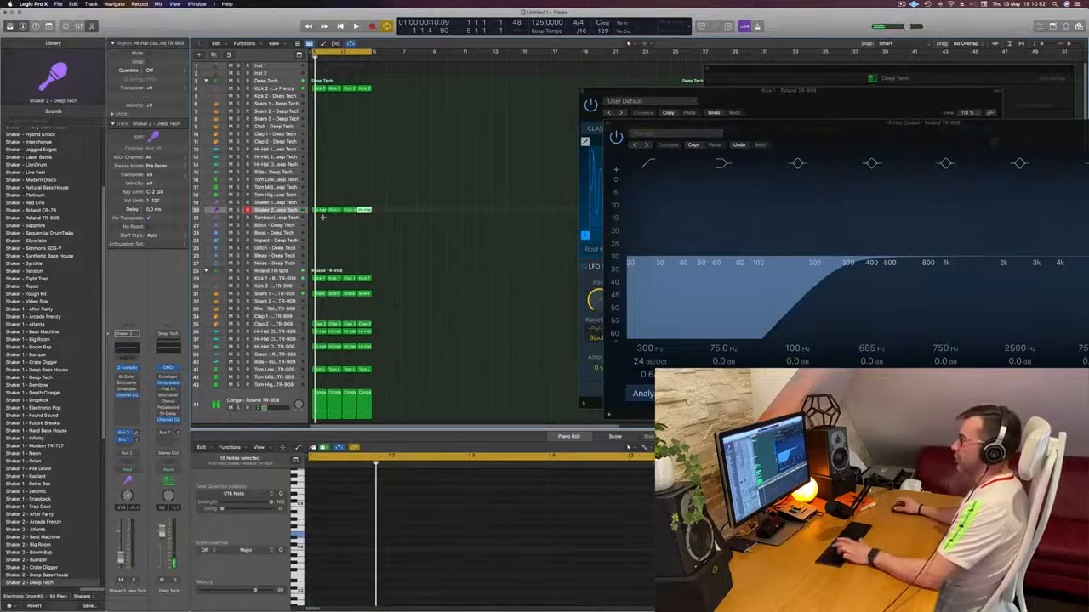
click(360, 189)
Step: Show the toolbar and enlarge the Shaker 2 - Deep Tech track with Track Zoom while the loop plays
click(289, 212)
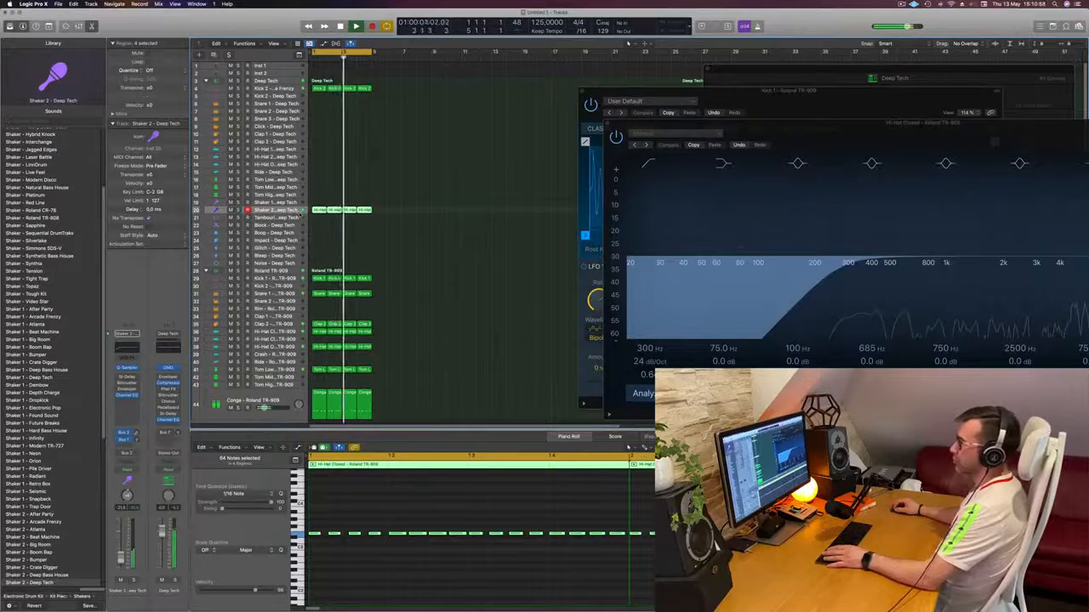
drag(301, 213, 298, 214)
click(48, 26)
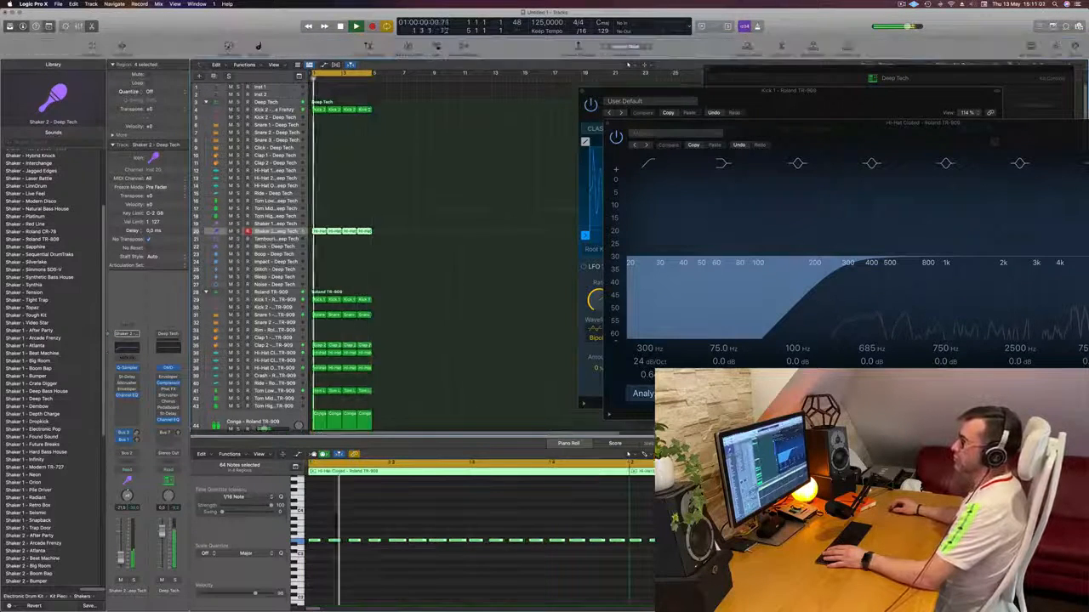
click(122, 47)
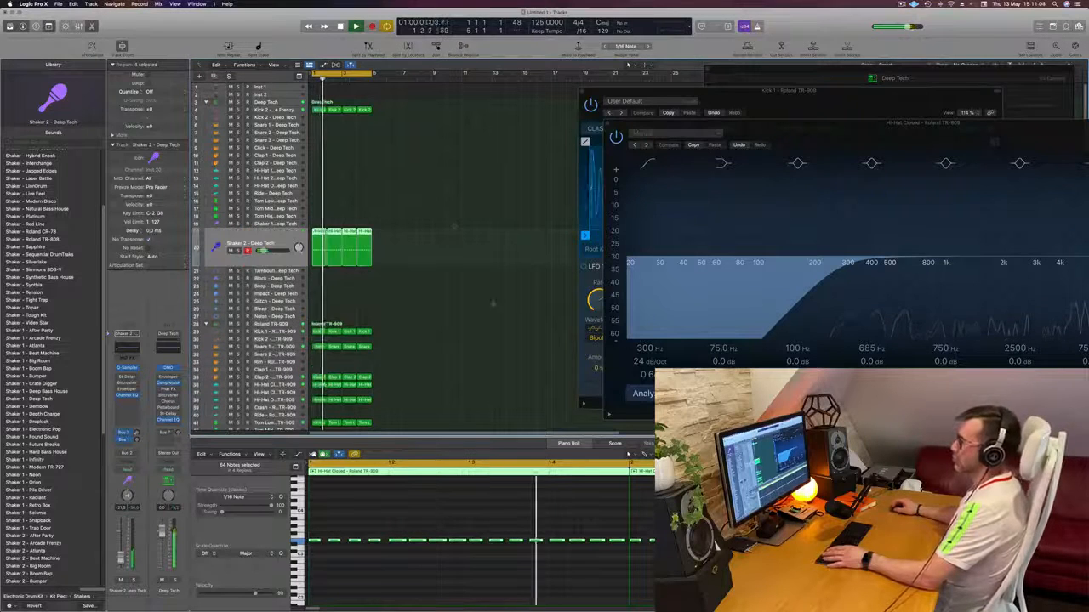
Step: Briefly solo the Shaker 2 - Deep Tech track to hear it alone and within the full loop
click(133, 580)
click(134, 580)
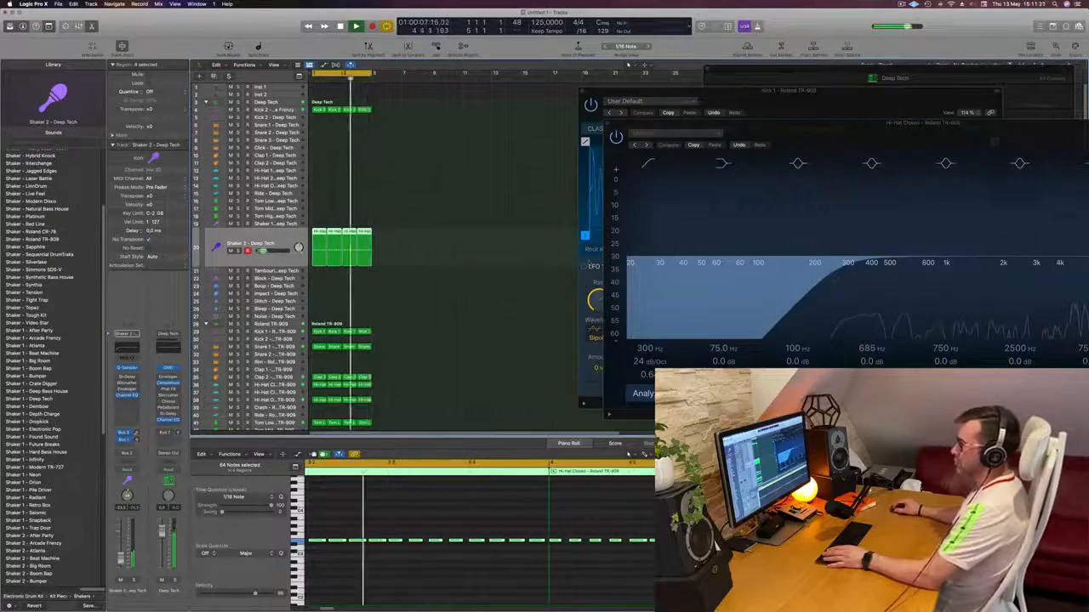
click(591, 285)
click(459, 291)
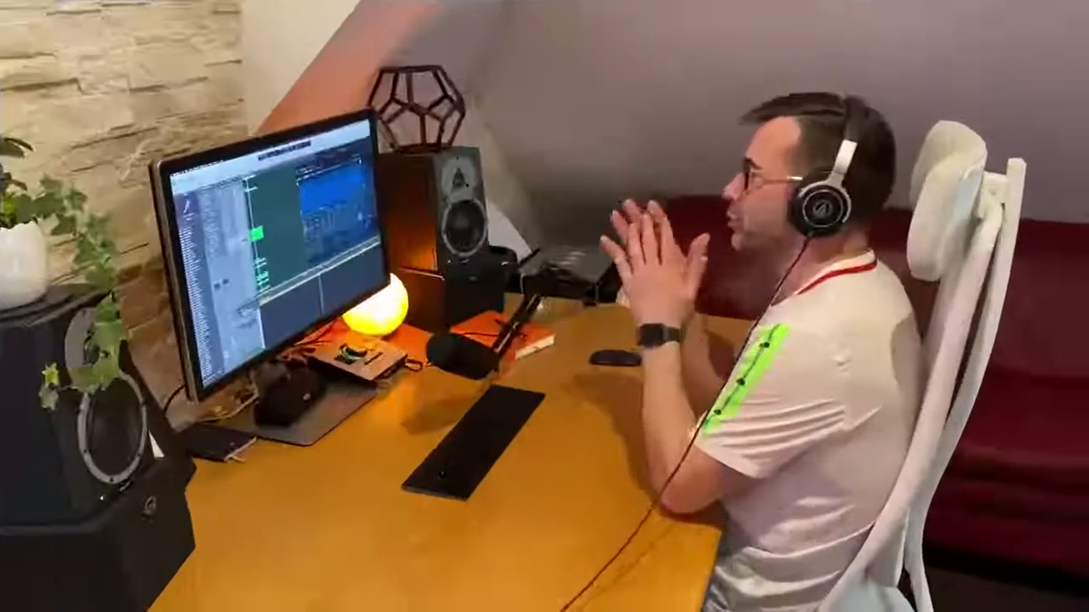